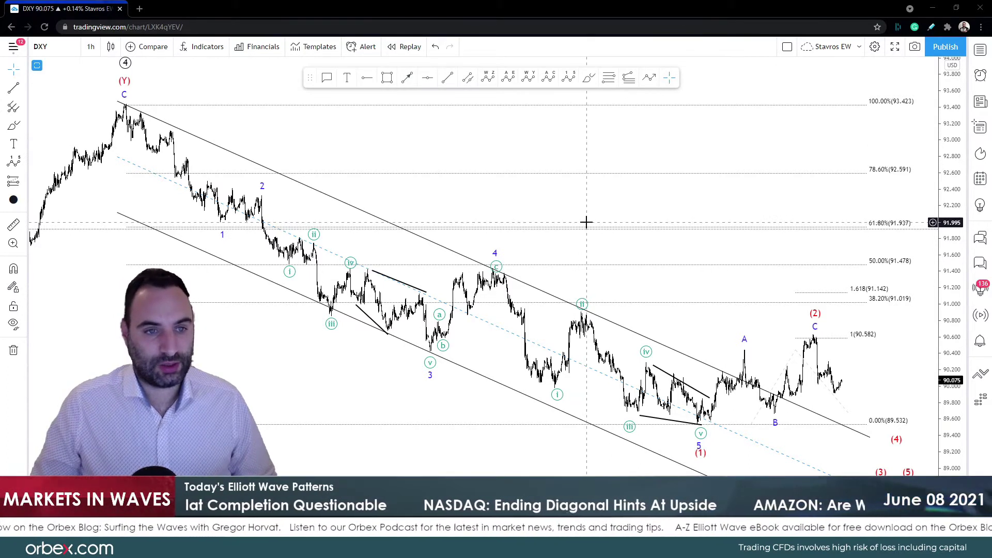
Sketch a rising brush stroke from beside wave C up to the 1.618 extension level, and undo it.
{"action": "left_click", "coordinate": [590, 82]}
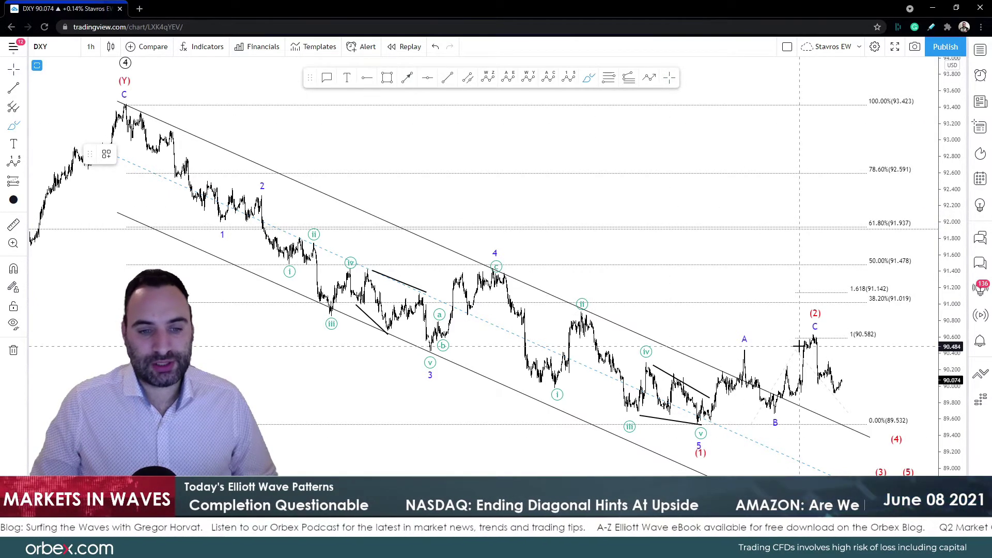
{"action": "mouse_move", "coordinate": [828, 332]}
{"action": "left_mouse_down"}
{"action": "mouse_move", "coordinate": [841, 295]}
{"action": "mouse_move", "coordinate": [852, 303]}
{"action": "mouse_move", "coordinate": [837, 294]}
{"action": "left_mouse_up"}
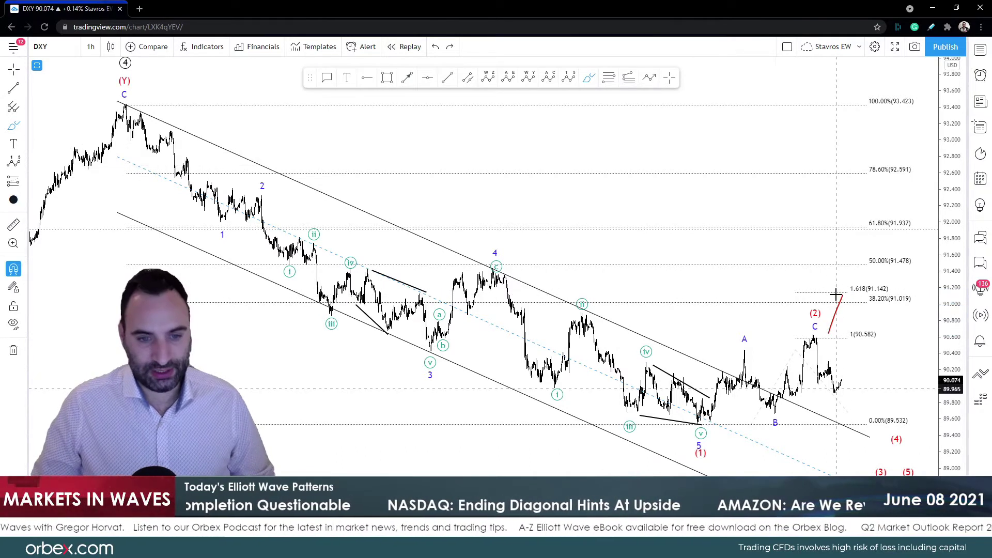
{"action": "key", "text": "ctrl+z"}
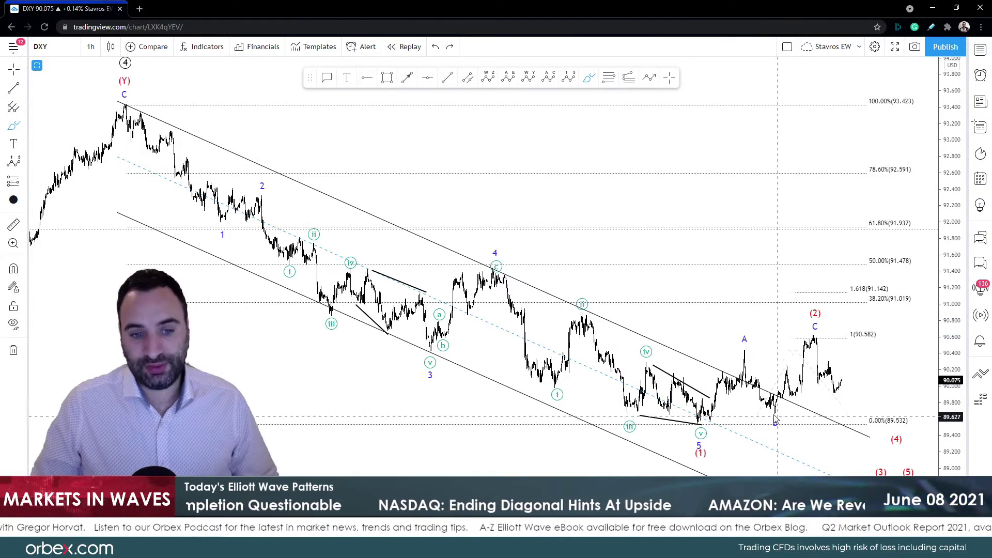
Trace the rises from B to C and from wave (1) to A with the brush, and undo both strokes.
{"action": "left_click_drag", "start_coordinate": [778, 400], "coordinate": [813, 341]}
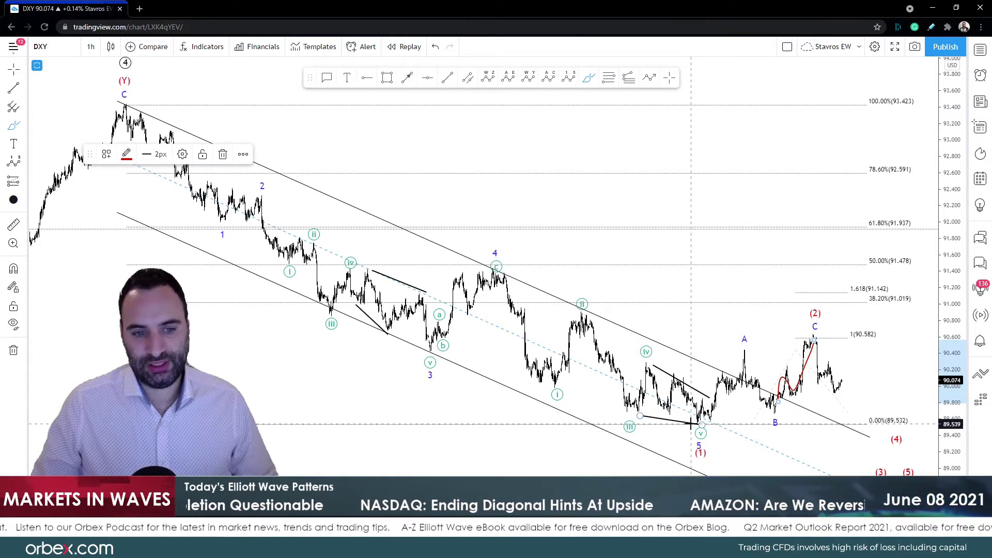
{"action": "left_click_drag", "start_coordinate": [699, 396], "coordinate": [750, 349]}
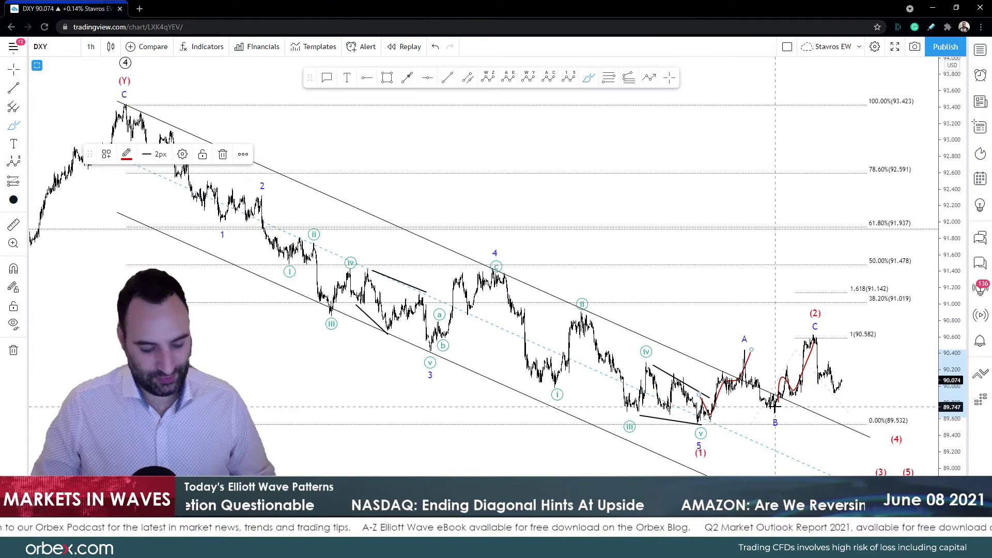
{"action": "key", "text": "ctrl+z"}
{"action": "key", "text": "ctrl+z"}
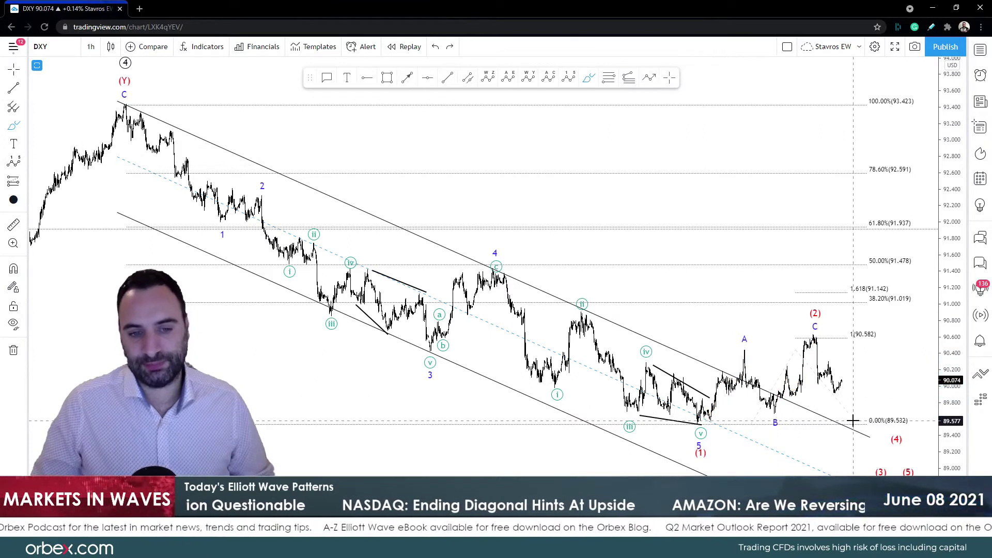
Mark up the A-B-C correction with brush strokes, tracing its legs and the drop after C, marking each turn and circling (2).
{"action": "mouse_move", "coordinate": [815, 338]}
{"action": "left_mouse_down"}
{"action": "mouse_move", "coordinate": [819, 376]}
{"action": "mouse_move", "coordinate": [828, 368]}
{"action": "mouse_move", "coordinate": [833, 390]}
{"action": "left_mouse_up"}
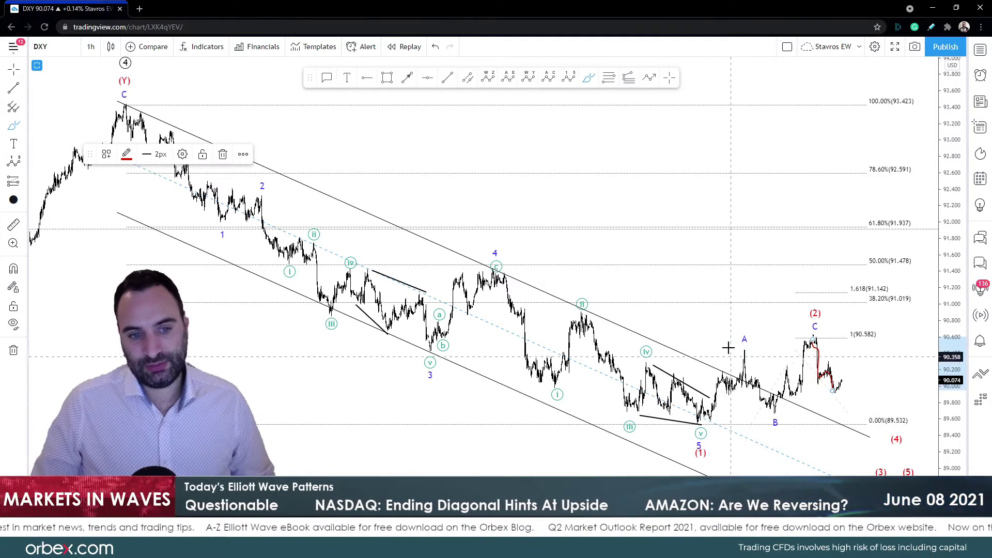
{"action": "left_click_drag", "start_coordinate": [725, 343], "coordinate": [760, 343]}
{"action": "left_click_drag", "start_coordinate": [761, 412], "coordinate": [783, 423]}
{"action": "left_click_drag", "start_coordinate": [783, 409], "coordinate": [750, 424]}
{"action": "mouse_move", "coordinate": [800, 323]}
{"action": "left_mouse_down"}
{"action": "mouse_move", "coordinate": [813, 335]}
{"action": "mouse_move", "coordinate": [792, 357]}
{"action": "left_mouse_up"}
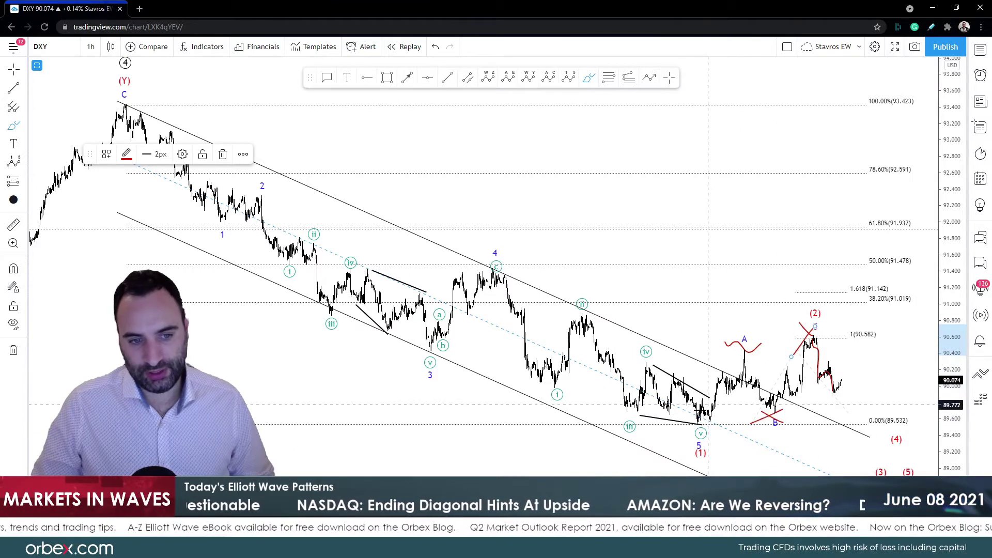
{"action": "mouse_move", "coordinate": [692, 417]}
{"action": "left_mouse_down"}
{"action": "mouse_move", "coordinate": [749, 356]}
{"action": "mouse_move", "coordinate": [778, 409]}
{"action": "mouse_move", "coordinate": [807, 337]}
{"action": "left_mouse_up"}
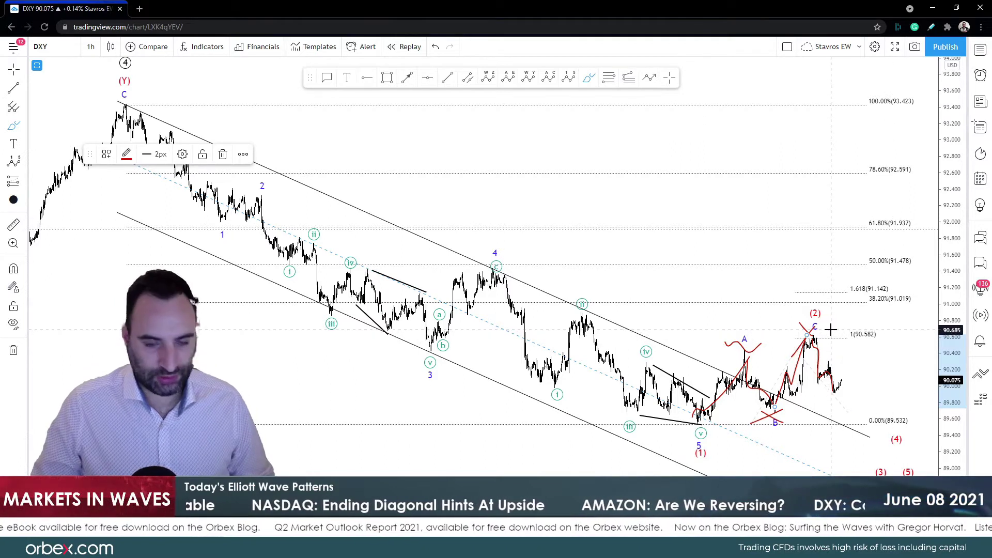
{"action": "left_click_drag", "start_coordinate": [801, 310], "coordinate": [819, 311]}
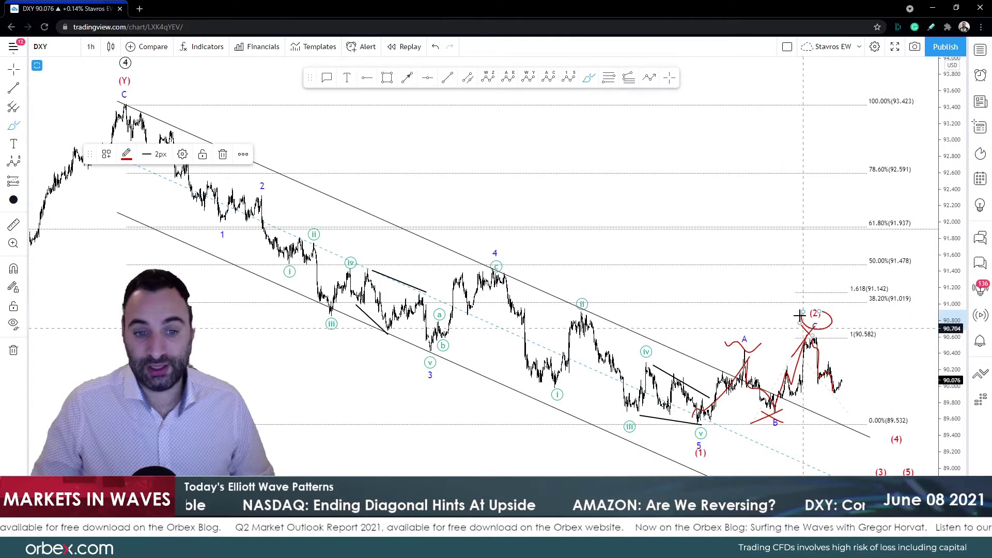
Mark the latest low with a short brush stroke and sketch a projected decline running through (3), (4) and (5).
{"action": "left_click_drag", "start_coordinate": [832, 410], "coordinate": [832, 402]}
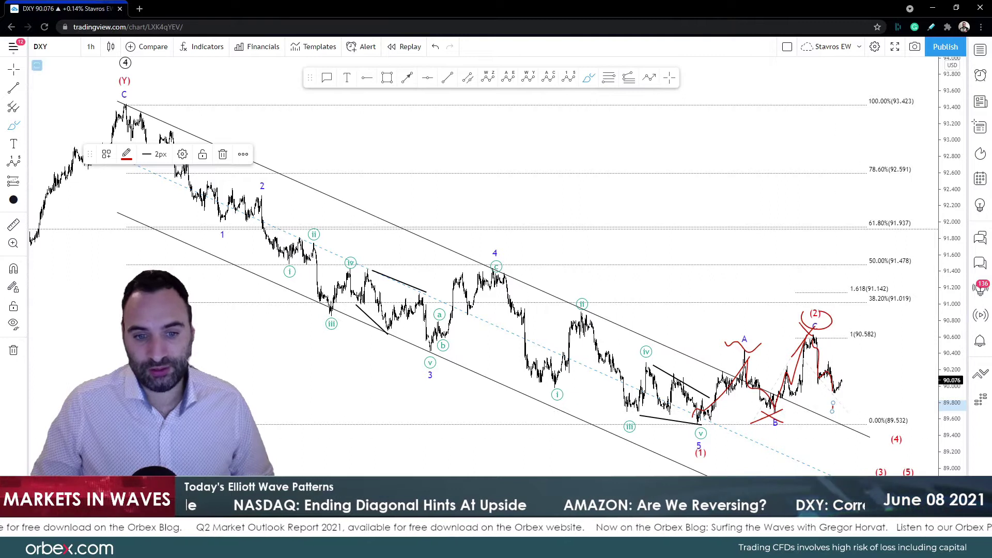
{"action": "mouse_move", "coordinate": [833, 394]}
{"action": "left_mouse_down"}
{"action": "mouse_move", "coordinate": [851, 361]}
{"action": "mouse_move", "coordinate": [866, 474]}
{"action": "mouse_move", "coordinate": [889, 453]}
{"action": "left_mouse_up"}
{"action": "left_click_drag", "start_coordinate": [888, 452], "coordinate": [912, 475]}
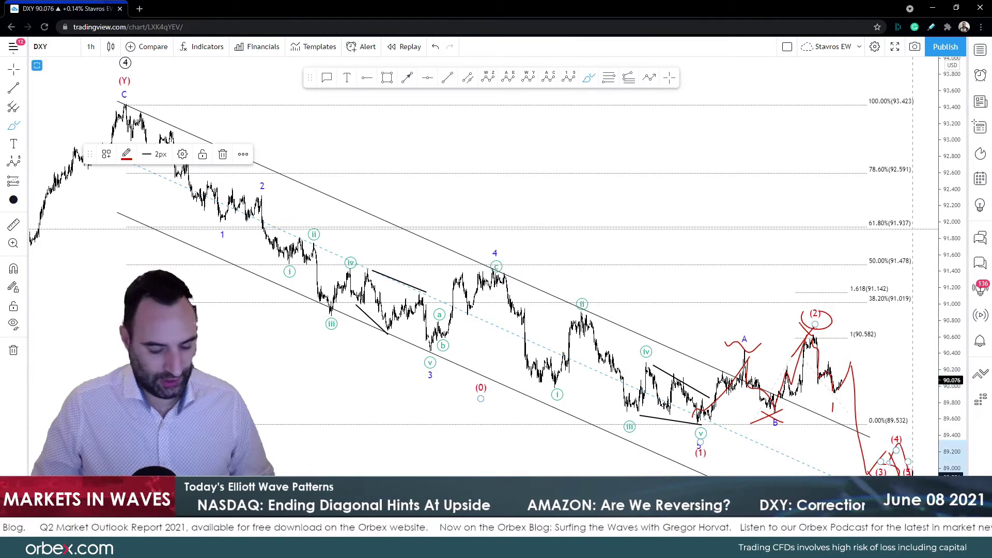
Undo all the brush strokes on the chart.
{"action": "key", "text": "ctrl+z"}
{"action": "key", "text": "ctrl+z"}
{"action": "key", "text": "ctrl+z"}
{"action": "key", "text": "ctrl+z"}
{"action": "key", "text": "ctrl+z"}
{"action": "key", "text": "ctrl+z"}
{"action": "key", "text": "ctrl+z"}
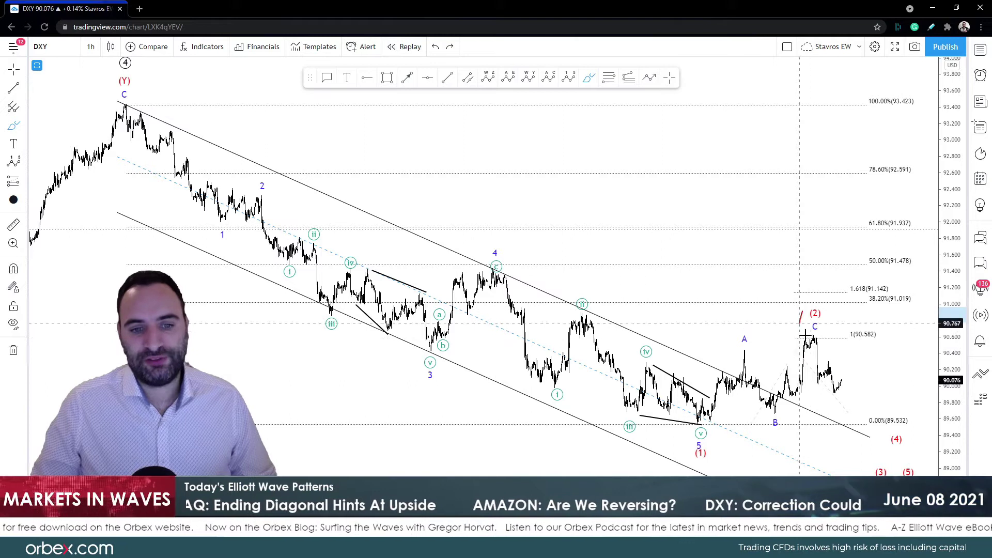
Circle wave C under (2), mark the A, B and C turning points with brush strokes, and undo the markings.
{"action": "left_click_drag", "start_coordinate": [804, 312], "coordinate": [801, 314]}
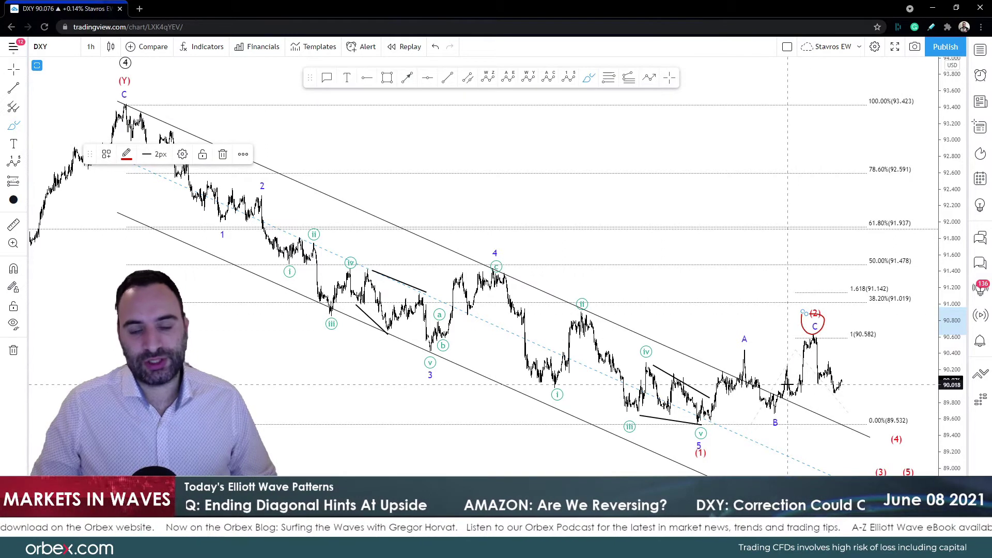
{"action": "left_click_drag", "start_coordinate": [720, 355], "coordinate": [750, 351]}
{"action": "mouse_move", "coordinate": [757, 412]}
{"action": "left_mouse_down"}
{"action": "mouse_move", "coordinate": [774, 423]}
{"action": "mouse_move", "coordinate": [748, 421]}
{"action": "left_mouse_up"}
{"action": "left_click_drag", "start_coordinate": [789, 328], "coordinate": [807, 345]}
{"action": "key", "text": "ctrl"}
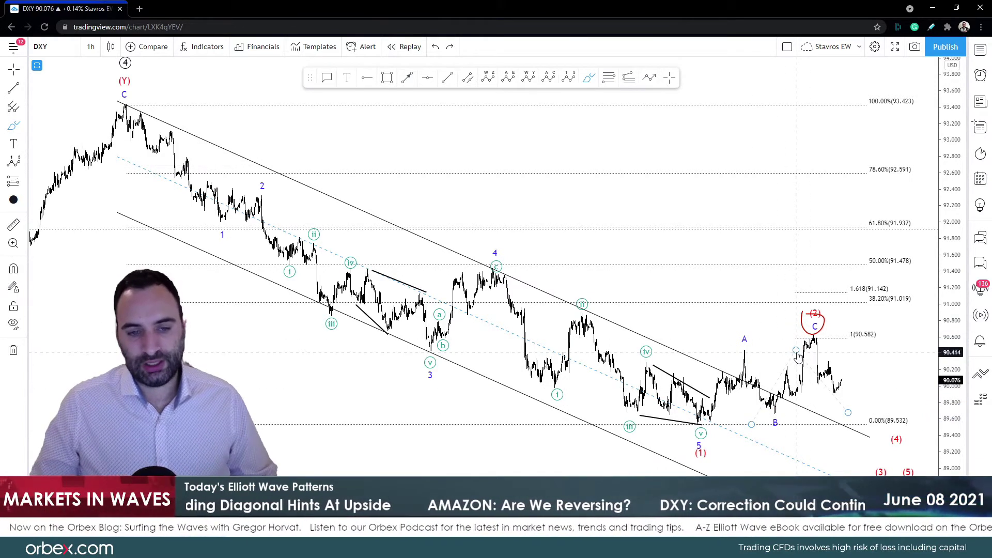
{"action": "key", "text": "ctrl+z"}
Sketch a projected rise from the current price to the 38.20% level and a steep drop to (3) and (5), and undo it.
{"action": "left_click_drag", "start_coordinate": [840, 383], "coordinate": [847, 368]}
{"action": "left_click_drag", "start_coordinate": [856, 330], "coordinate": [872, 301]}
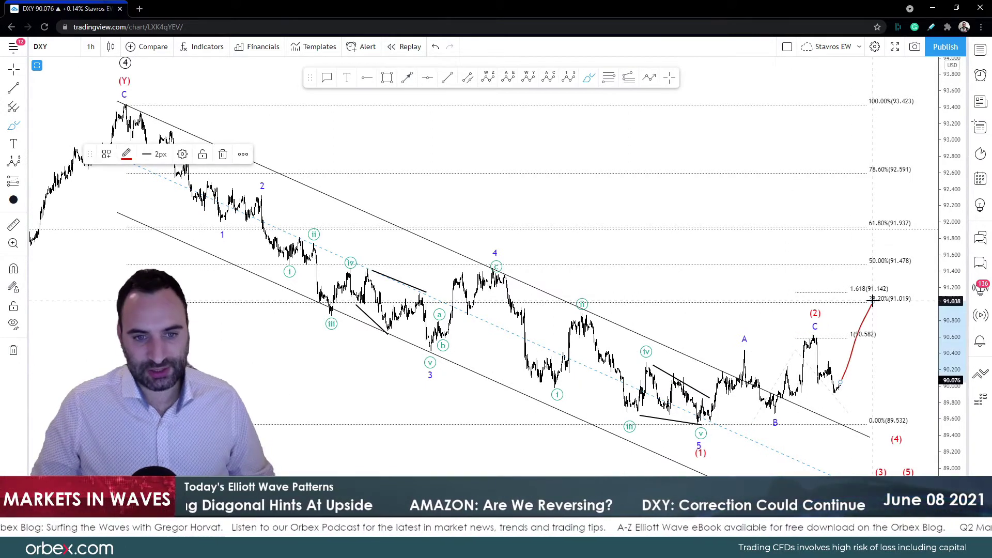
{"action": "mouse_move", "coordinate": [871, 301]}
{"action": "left_mouse_down"}
{"action": "mouse_move", "coordinate": [883, 304]}
{"action": "mouse_move", "coordinate": [896, 471]}
{"action": "left_mouse_up"}
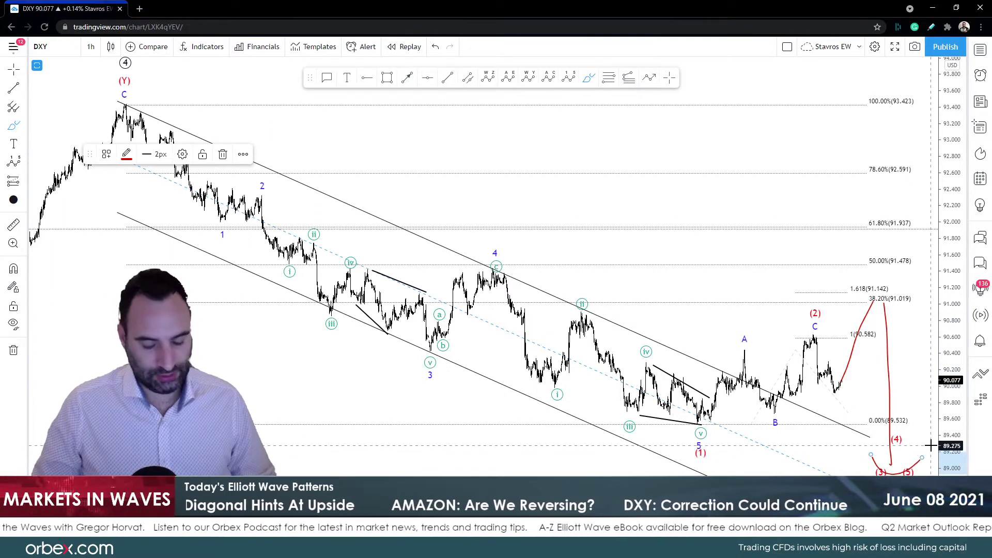
{"action": "key", "text": "ctrl+z"}
{"action": "key", "text": "ctrl+z"}
{"action": "key", "text": "ctrl+z"}
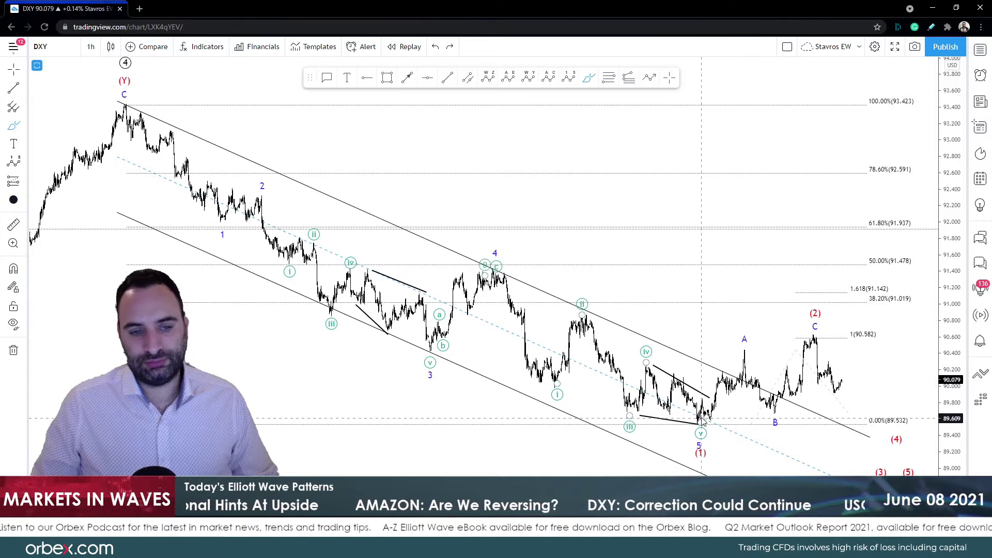
Mark A, B and C with the brush and sketch a drop to the 0.00% level followed by a rise toward the 38.20% level.
{"action": "left_click_drag", "start_coordinate": [717, 341], "coordinate": [751, 345]}
{"action": "left_click_drag", "start_coordinate": [754, 402], "coordinate": [774, 411]}
{"action": "mouse_move", "coordinate": [796, 328]}
{"action": "left_mouse_down"}
{"action": "mouse_move", "coordinate": [814, 338]}
{"action": "mouse_move", "coordinate": [822, 377]}
{"action": "mouse_move", "coordinate": [842, 383]}
{"action": "mouse_move", "coordinate": [827, 391]}
{"action": "mouse_move", "coordinate": [833, 399]}
{"action": "mouse_move", "coordinate": [858, 360]}
{"action": "mouse_move", "coordinate": [866, 418]}
{"action": "left_mouse_up"}
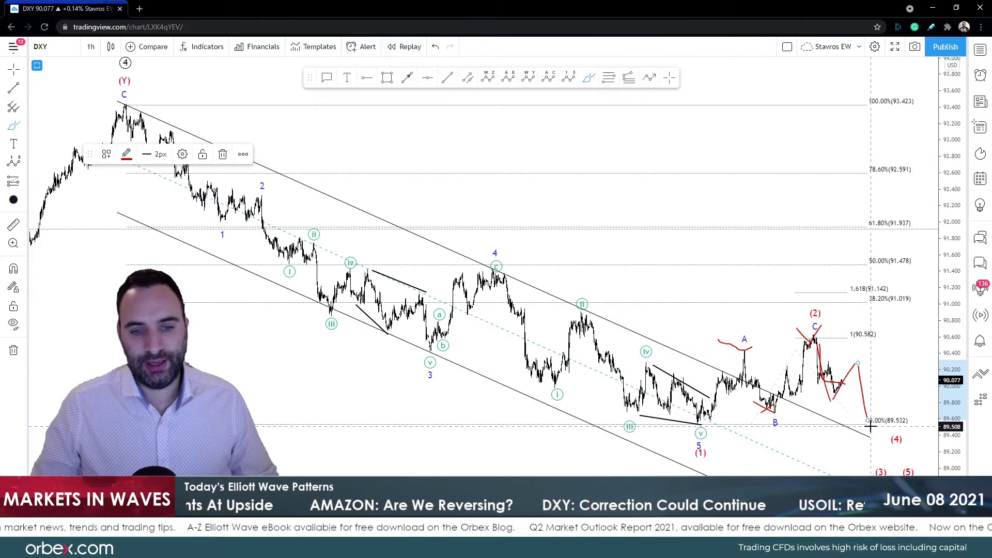
{"action": "mouse_move", "coordinate": [869, 422]}
{"action": "left_mouse_down"}
{"action": "mouse_move", "coordinate": [924, 320]}
{"action": "mouse_move", "coordinate": [914, 334]}
{"action": "left_mouse_up"}
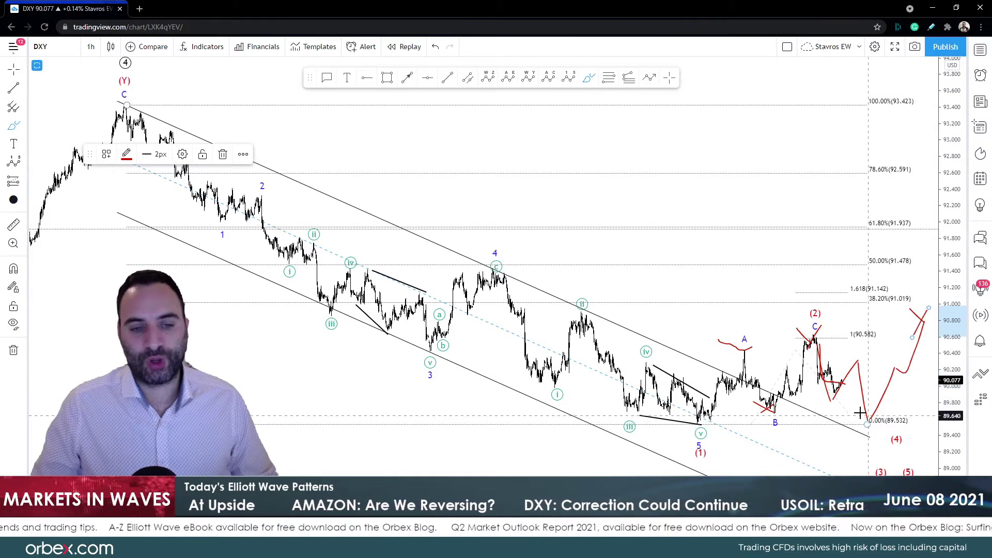
Circle A, B and C, retrace the projected drop and rise with the brush, and undo all the strokes.
{"action": "mouse_move", "coordinate": [739, 335]}
{"action": "left_mouse_down"}
{"action": "mouse_move", "coordinate": [747, 329]}
{"action": "mouse_move", "coordinate": [782, 431]}
{"action": "left_mouse_up"}
{"action": "mouse_move", "coordinate": [798, 327]}
{"action": "left_mouse_down"}
{"action": "mouse_move", "coordinate": [826, 393]}
{"action": "mouse_move", "coordinate": [868, 421]}
{"action": "mouse_move", "coordinate": [935, 308]}
{"action": "left_mouse_up"}
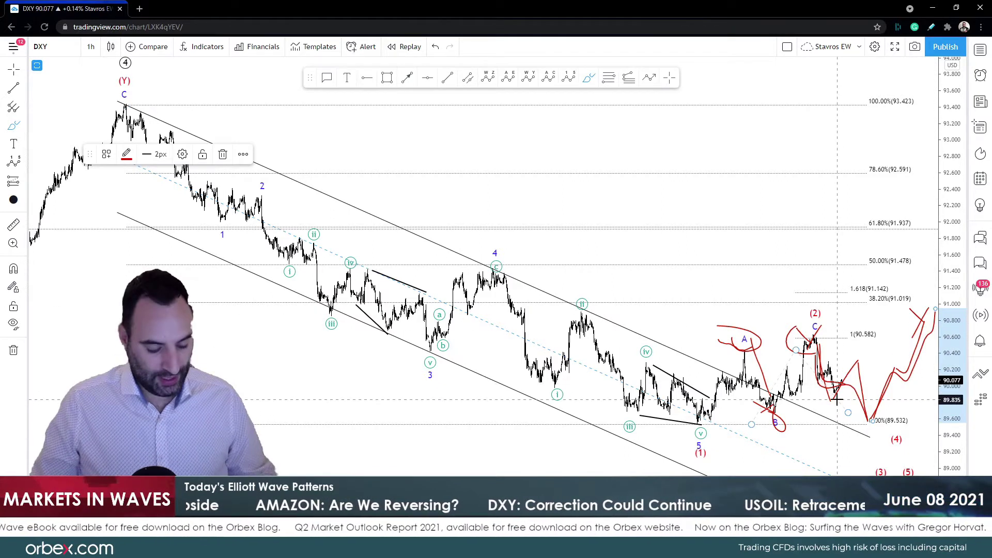
{"action": "key", "text": "ctrl"}
{"action": "key", "text": "ctrl+z"}
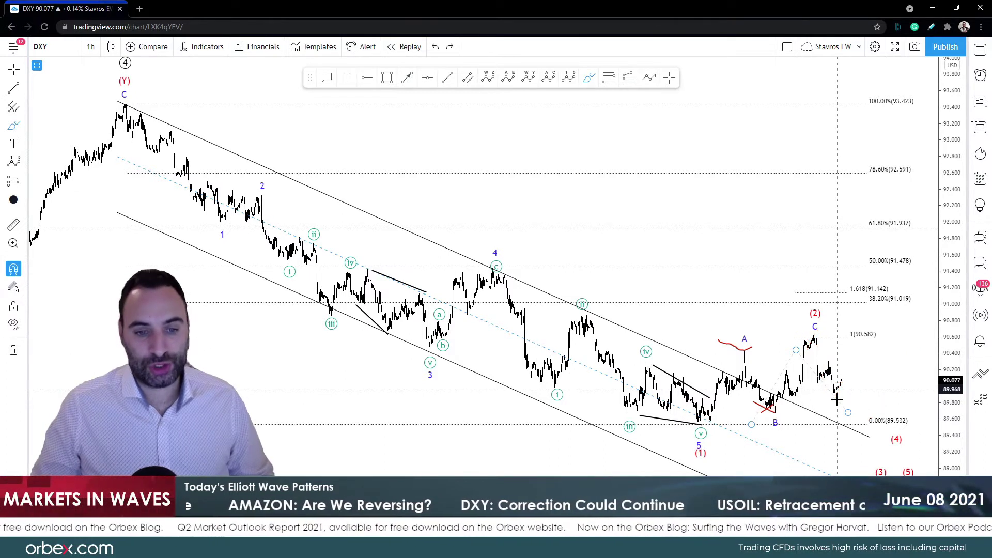
Sketch a decline from wave C to the 0.00% level, circle its end at the upper channel line, and undo the strokes.
{"action": "left_click_drag", "start_coordinate": [836, 399], "coordinate": [837, 379]}
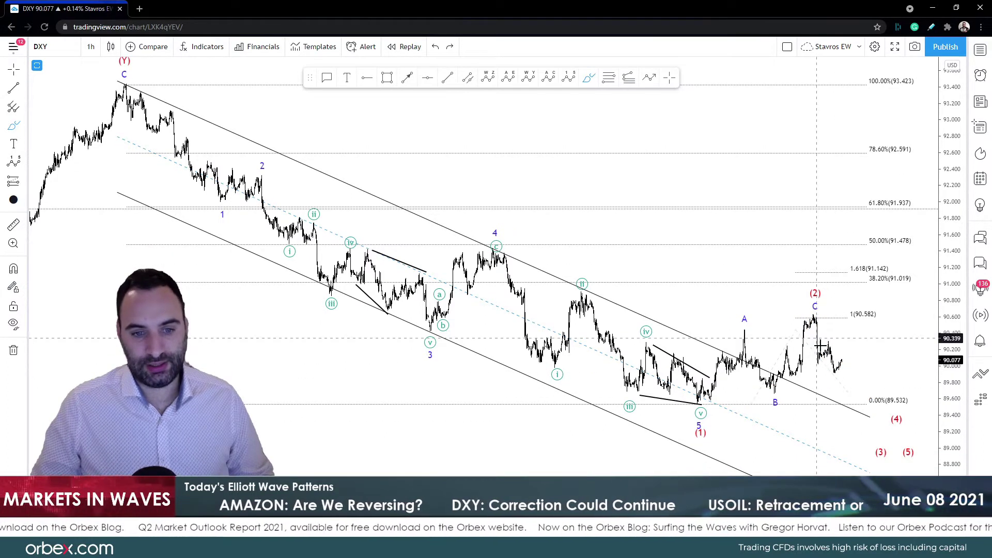
{"action": "mouse_move", "coordinate": [813, 324]}
{"action": "left_mouse_down"}
{"action": "mouse_move", "coordinate": [835, 372]}
{"action": "mouse_move", "coordinate": [859, 379]}
{"action": "mouse_move", "coordinate": [871, 411]}
{"action": "left_mouse_up"}
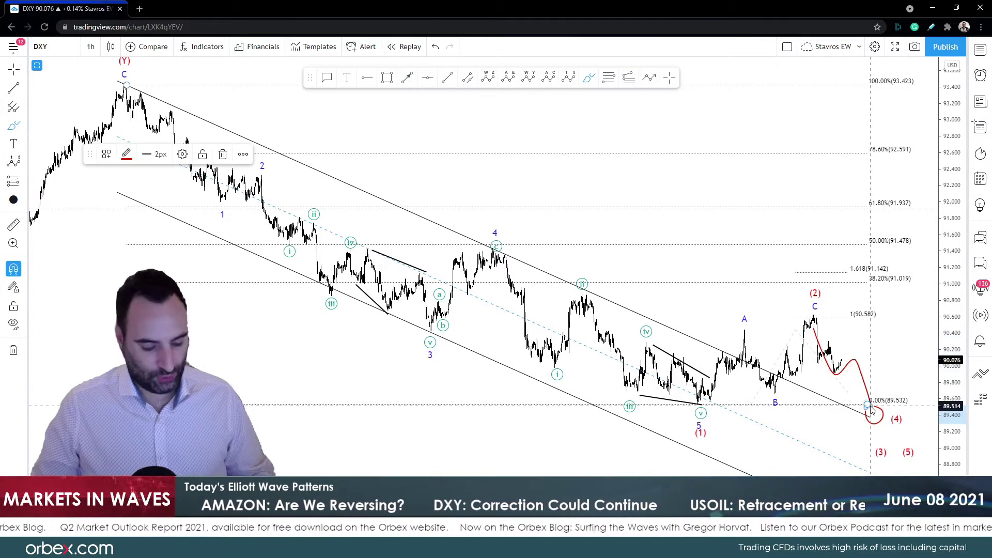
{"action": "key", "text": "ctrl+z"}
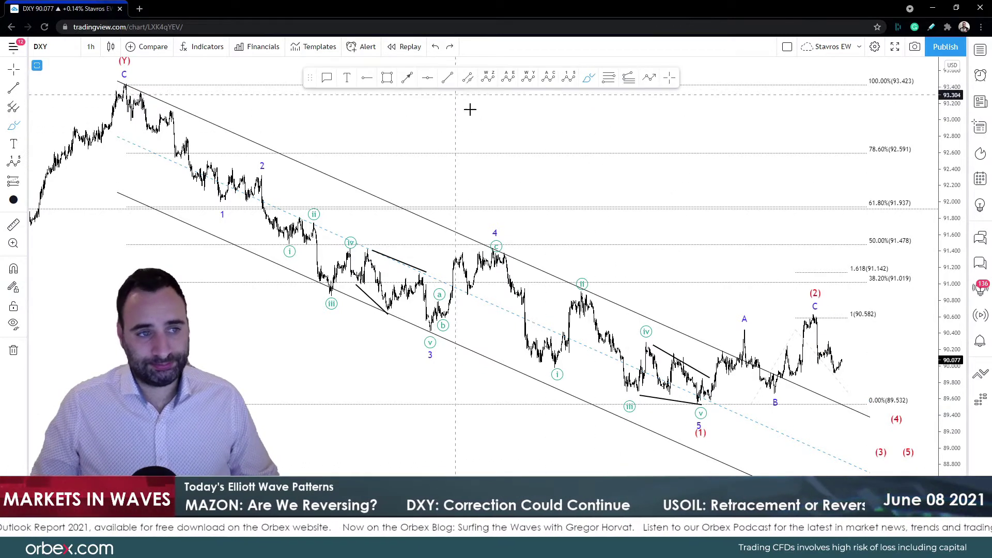
{"action": "key", "text": "ctrl+y"}
{"action": "key", "text": "ctrl+z"}
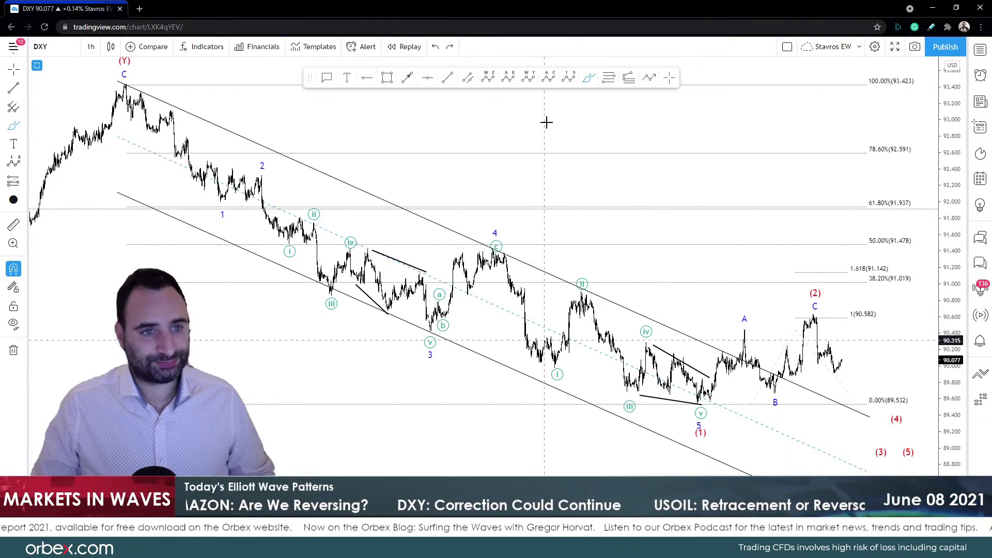
{"action": "key", "text": "ctrl+z"}
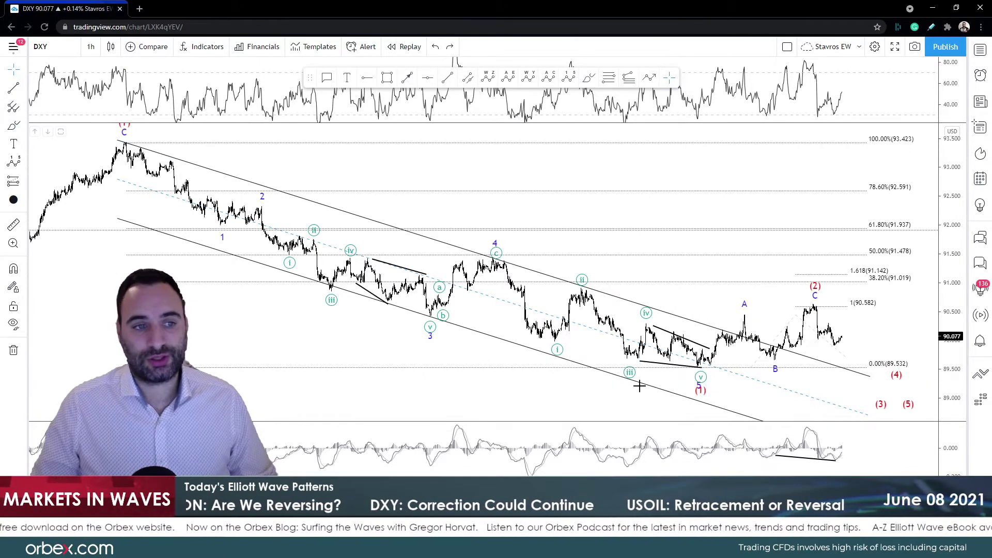
Draw a trend line in the upper oscillator pane from the low near wave B to the low after wave C.
{"action": "left_click", "coordinate": [448, 79]}
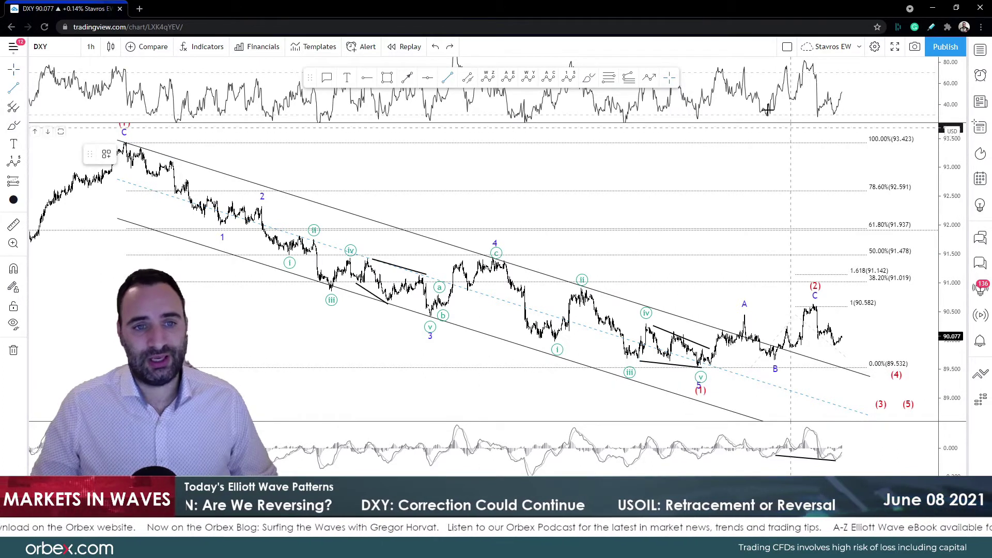
{"action": "left_click", "coordinate": [766, 114]}
{"action": "left_click", "coordinate": [817, 116]}
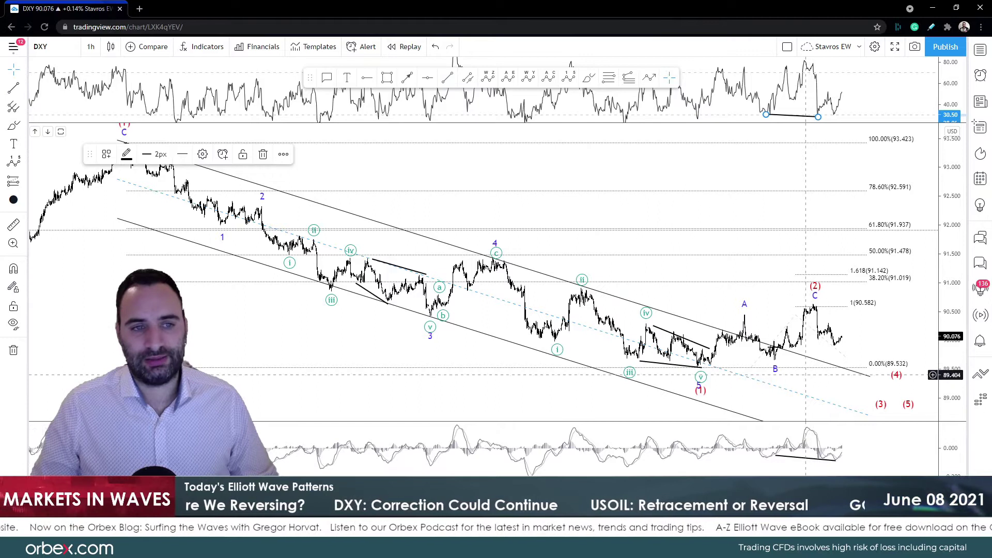
Brush a rise to the 38.20% level and an alternative path dipping to the 0.00% level before rising, and undo both.
{"action": "left_click", "coordinate": [588, 78]}
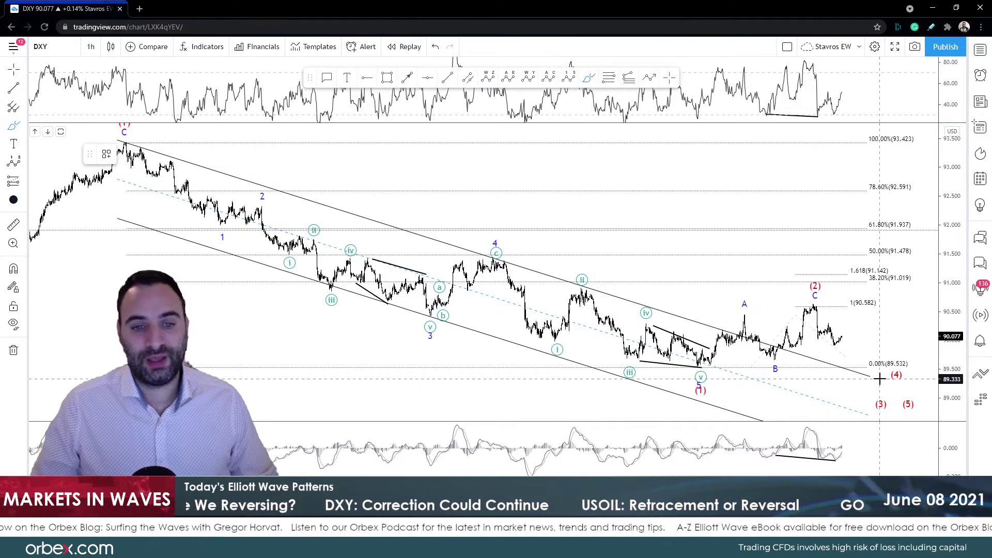
{"action": "left_click_drag", "start_coordinate": [850, 330], "coordinate": [861, 279]}
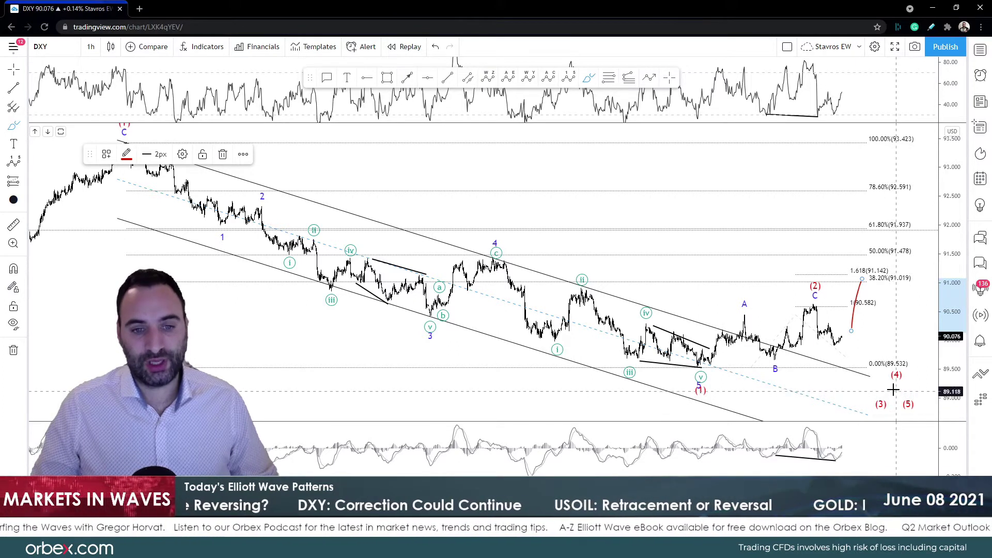
{"action": "mouse_move", "coordinate": [841, 340]}
{"action": "left_mouse_down"}
{"action": "mouse_move", "coordinate": [848, 320]}
{"action": "mouse_move", "coordinate": [871, 364]}
{"action": "mouse_move", "coordinate": [891, 298]}
{"action": "left_mouse_up"}
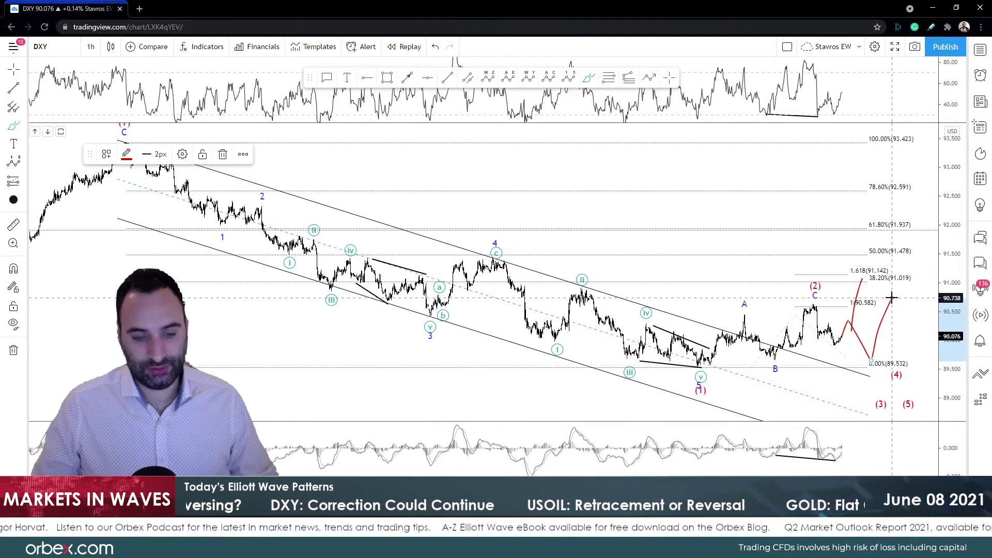
{"action": "key", "text": "ctrl+z"}
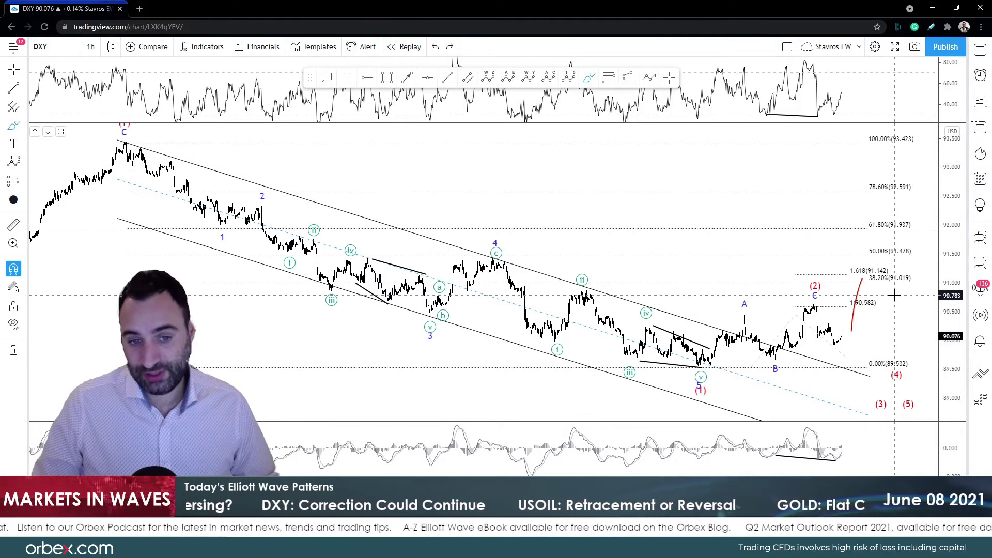
{"action": "key", "text": "ctrl+z"}
Sketch a small rise from the current price and a decline to (3), circle (3), and undo the strokes.
{"action": "left_click_drag", "start_coordinate": [842, 339], "coordinate": [852, 321]}
{"action": "mouse_move", "coordinate": [856, 336]}
{"action": "left_mouse_down"}
{"action": "mouse_move", "coordinate": [865, 359]}
{"action": "mouse_move", "coordinate": [871, 347]}
{"action": "mouse_move", "coordinate": [878, 406]}
{"action": "mouse_move", "coordinate": [880, 393]}
{"action": "left_mouse_up"}
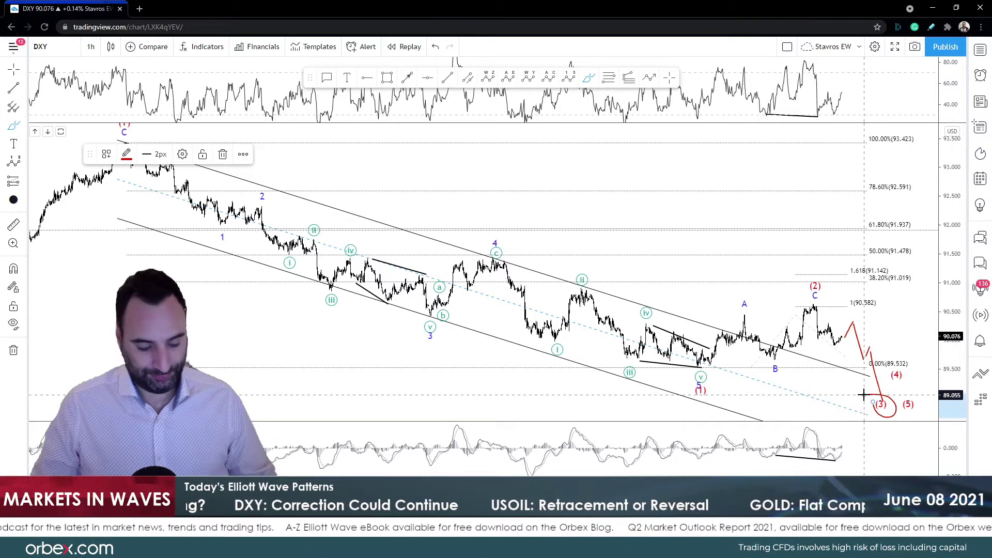
{"action": "key", "text": "ctrl+z"}
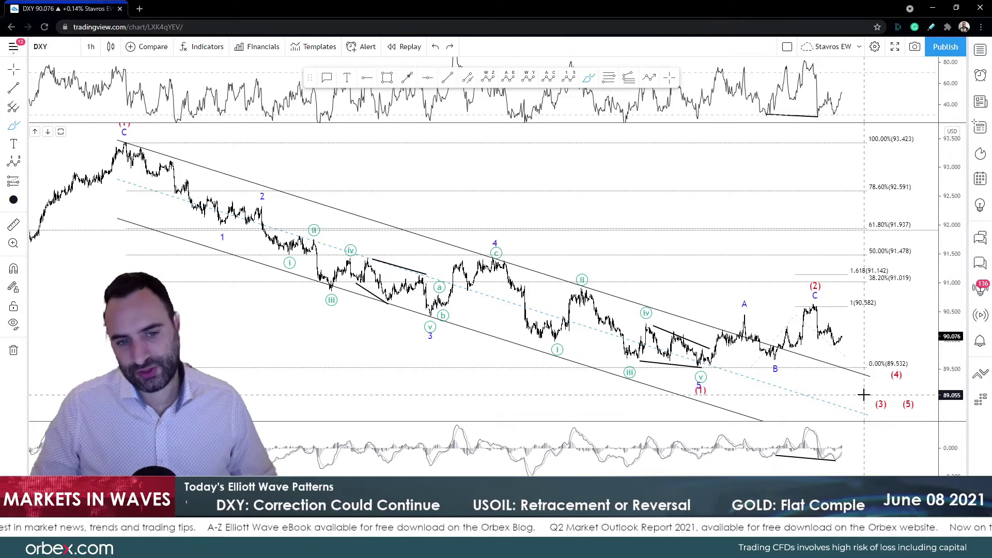
Circle the recent price action after wave C and undo it, and draw a Fib retracement from the wave C high to the recent low.
{"action": "mouse_move", "coordinate": [817, 327]}
{"action": "left_mouse_down"}
{"action": "mouse_move", "coordinate": [847, 353]}
{"action": "mouse_move", "coordinate": [817, 318]}
{"action": "left_mouse_up"}
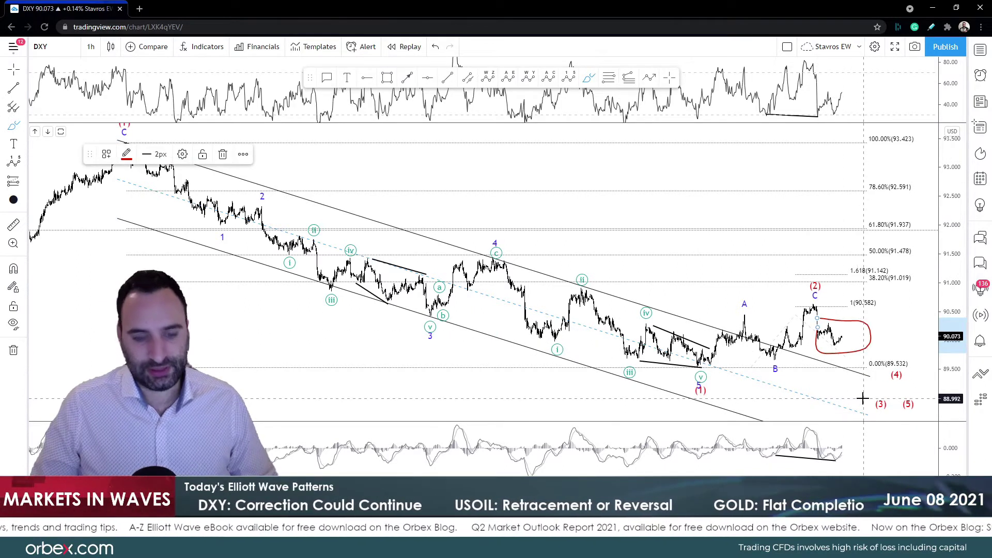
{"action": "key", "text": "ctrl+z"}
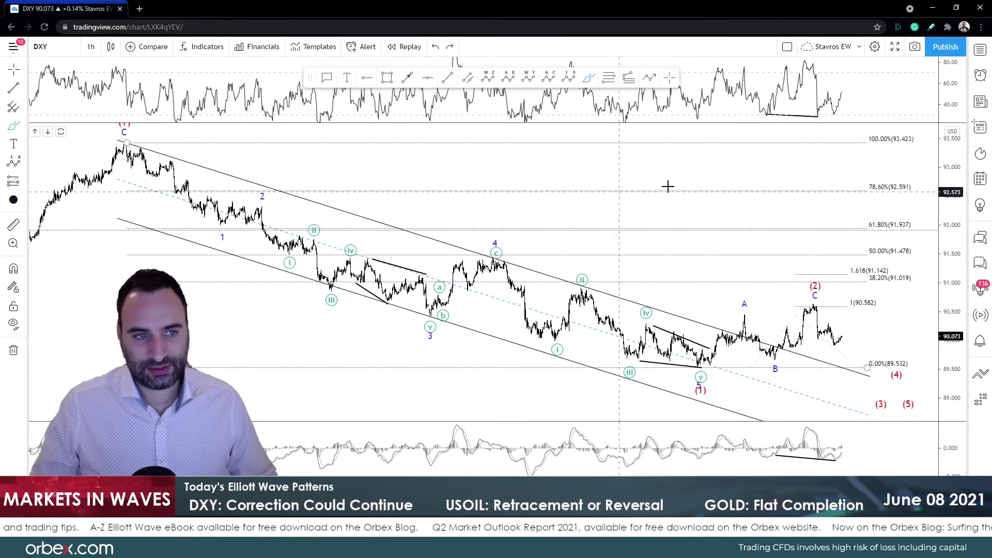
{"action": "left_click", "coordinate": [815, 306]}
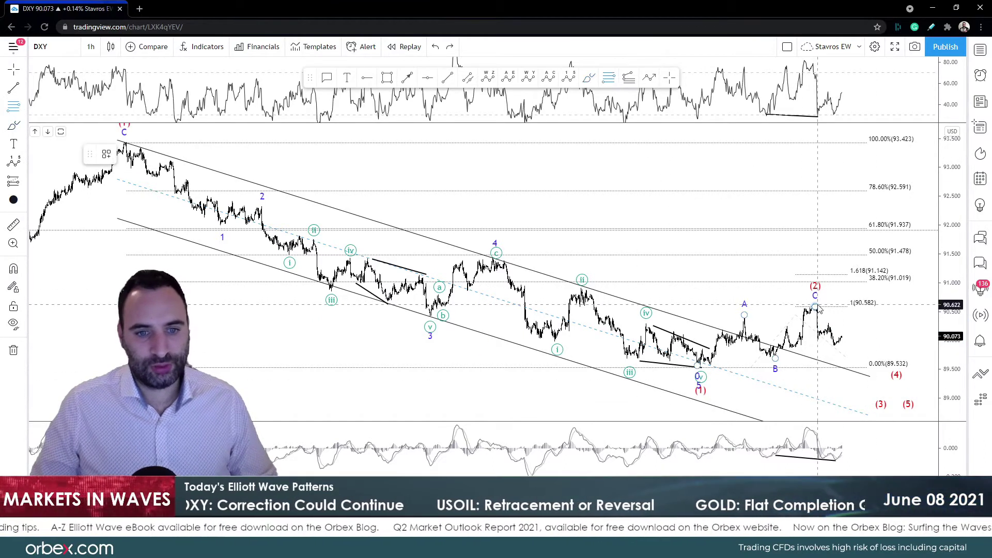
{"action": "left_click", "coordinate": [818, 308]}
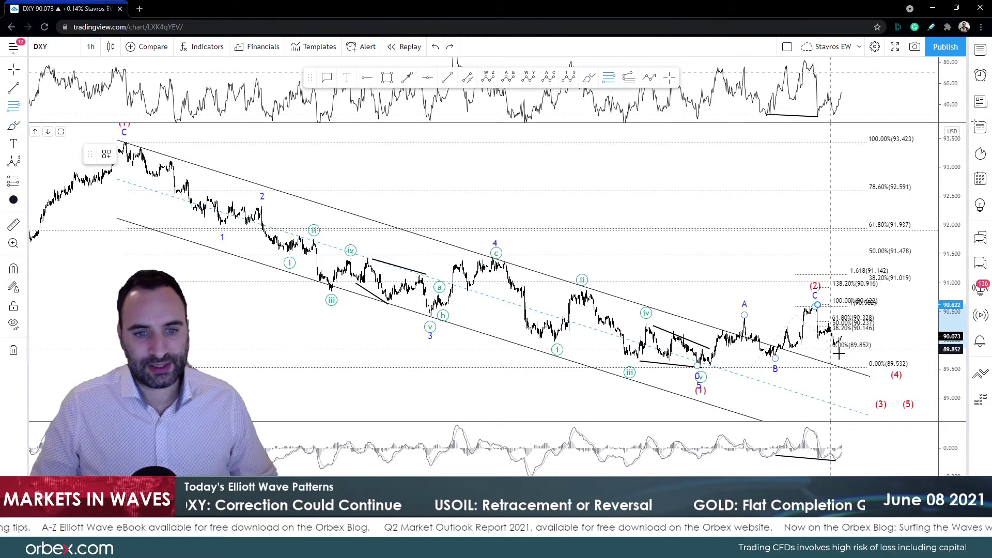
{"action": "left_click", "coordinate": [864, 345]}
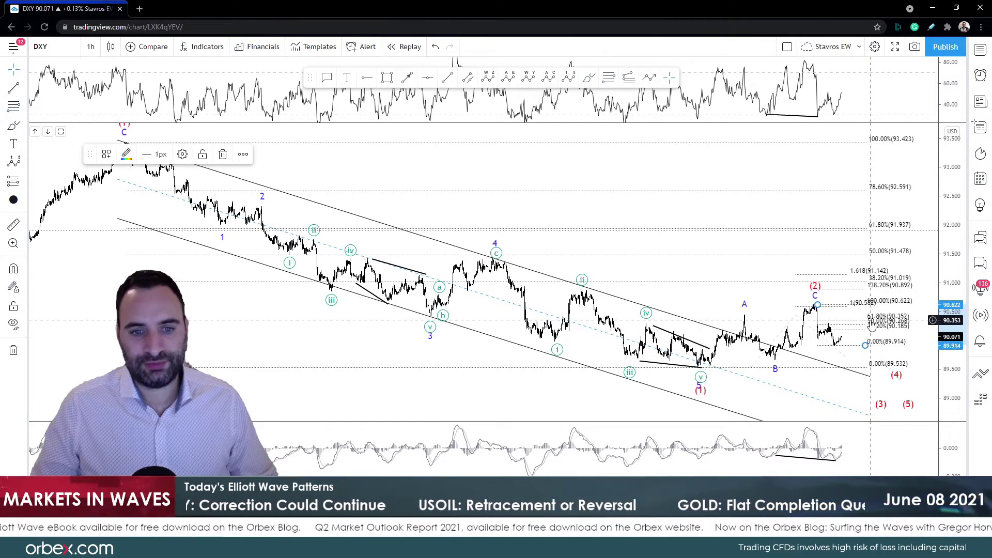
Toggle the 0.786 level of the new Fib retracement and delete the retracement.
{"action": "double_click", "coordinate": [870, 326]}
{"action": "left_click", "coordinate": [505, 268]}
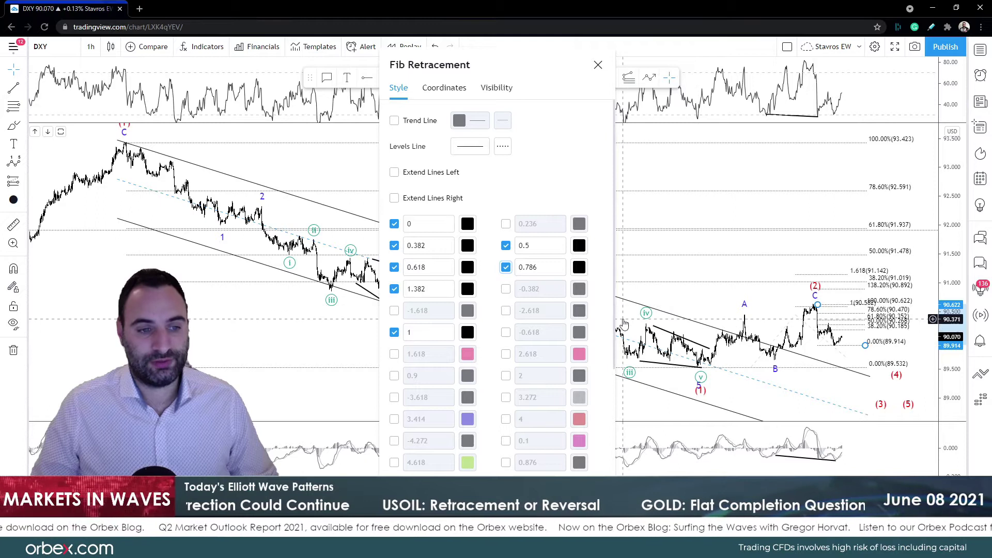
{"action": "left_click", "coordinate": [506, 267]}
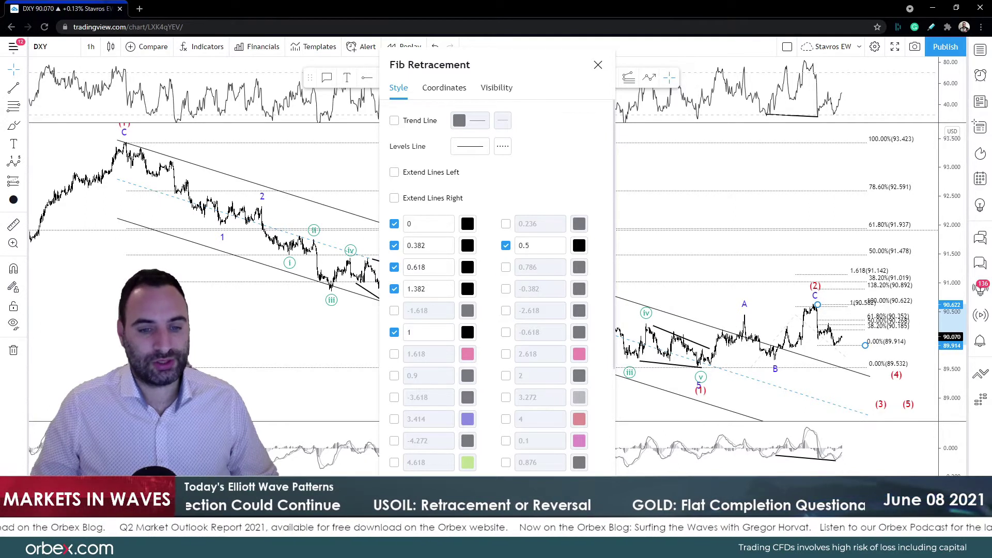
{"action": "key", "text": "Escape"}
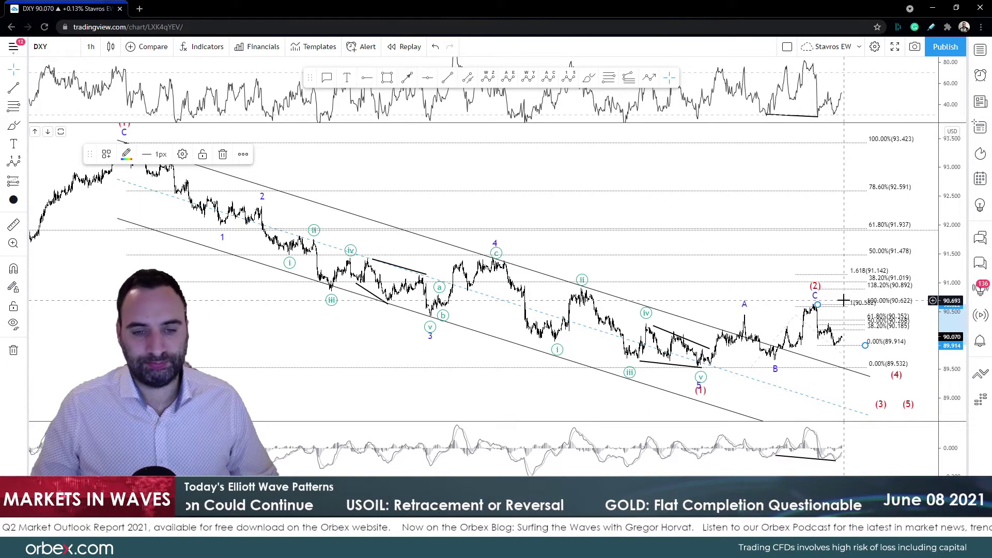
{"action": "left_click", "coordinate": [813, 291]}
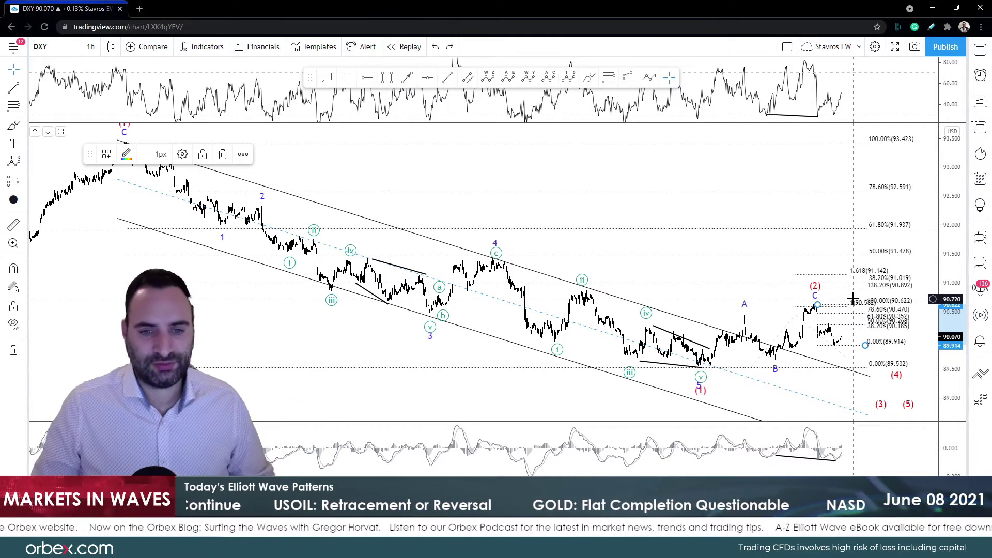
{"action": "key", "text": "Delete"}
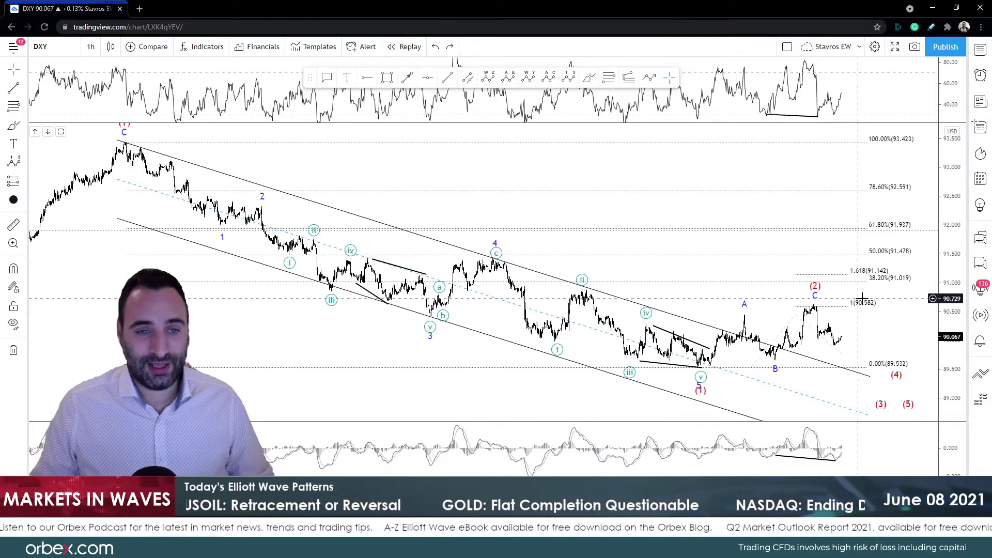
Maximize the price pane and load USDWTI from the watchlist, framing the waves from circled 1 to the projected (5).
{"action": "double_click", "coordinate": [687, 169]}
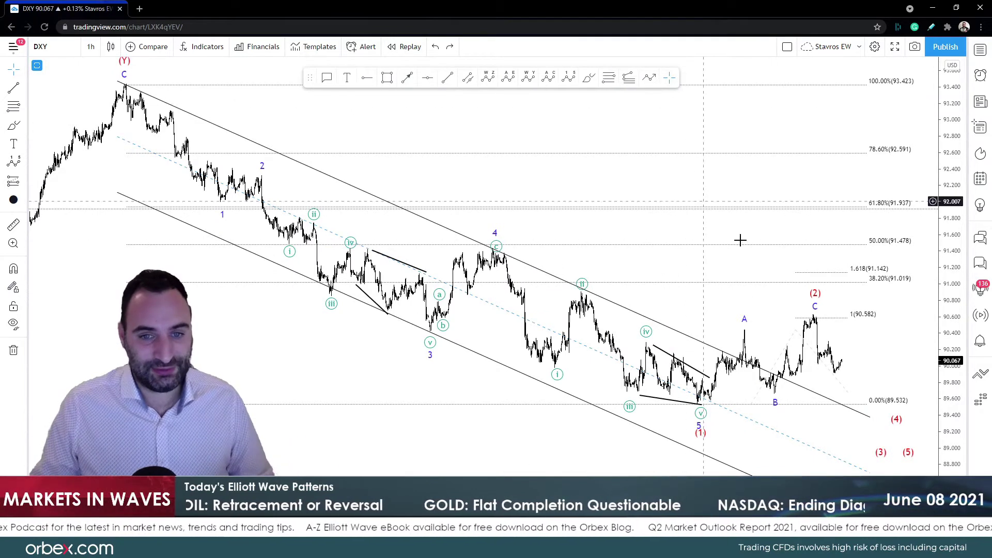
{"action": "left_click", "coordinate": [979, 51]}
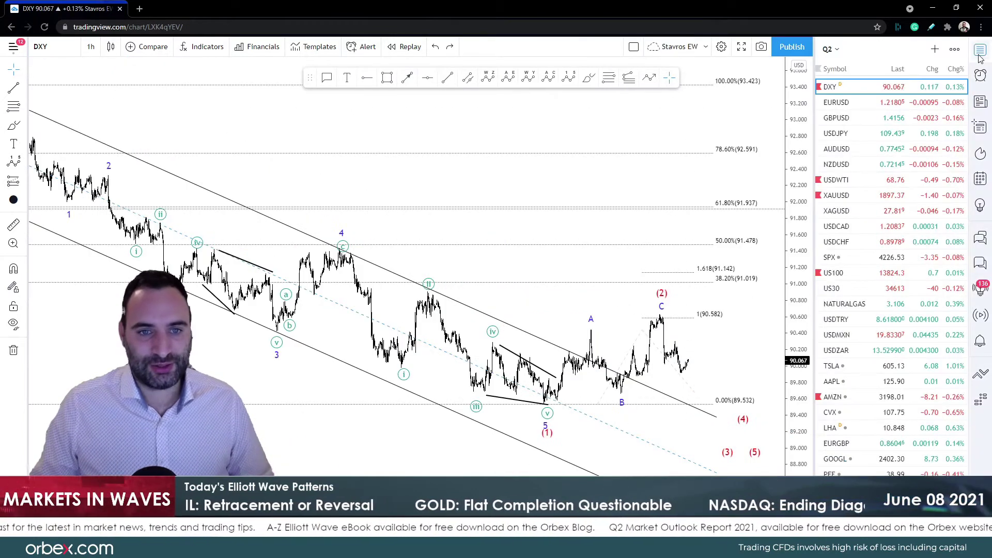
{"action": "left_click", "coordinate": [866, 184]}
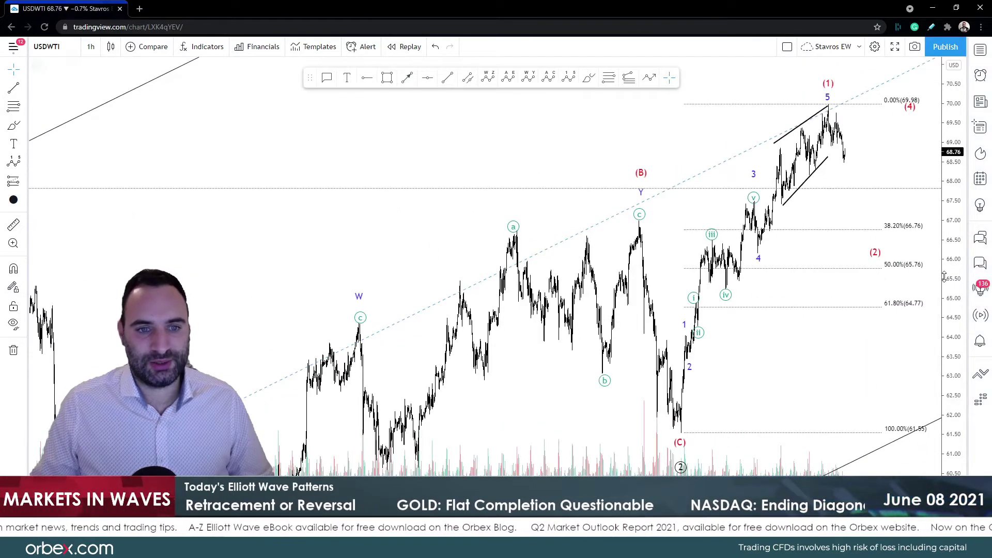
{"action": "scroll", "coordinate": [613, 168], "scroll_direction": "right", "scroll_amount": 5}
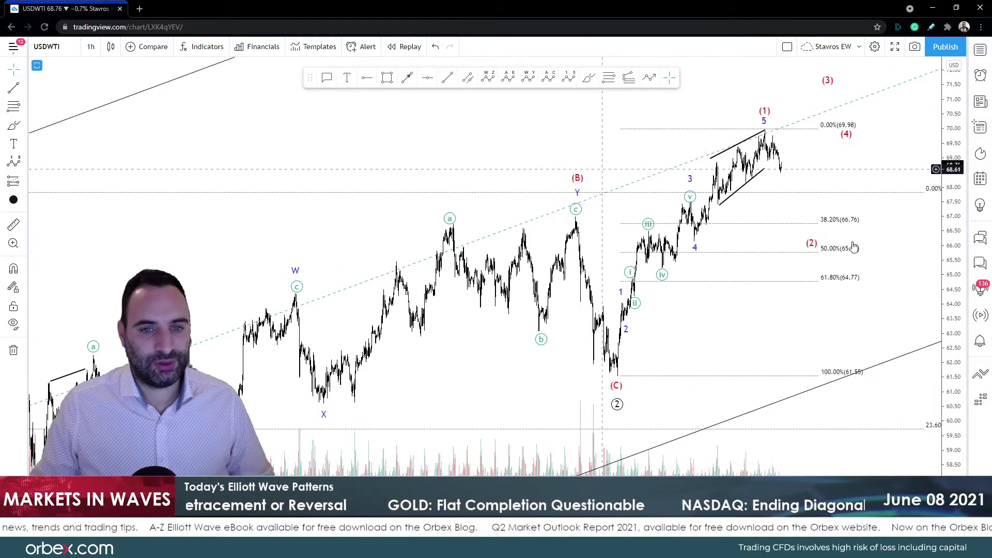
{"action": "scroll", "coordinate": [853, 269], "scroll_direction": "down", "scroll_amount": 5}
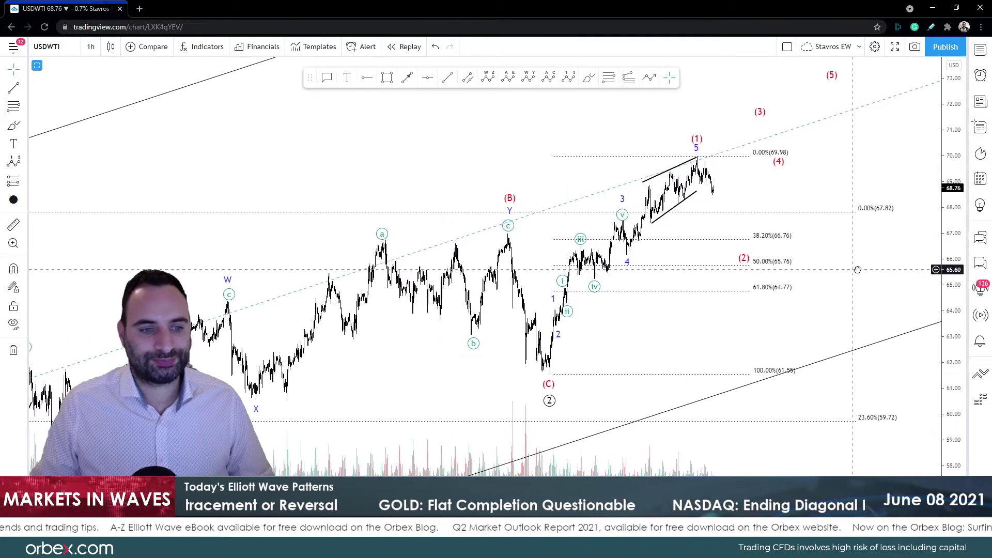
{"action": "scroll", "coordinate": [905, 253], "scroll_direction": "right", "scroll_amount": 5}
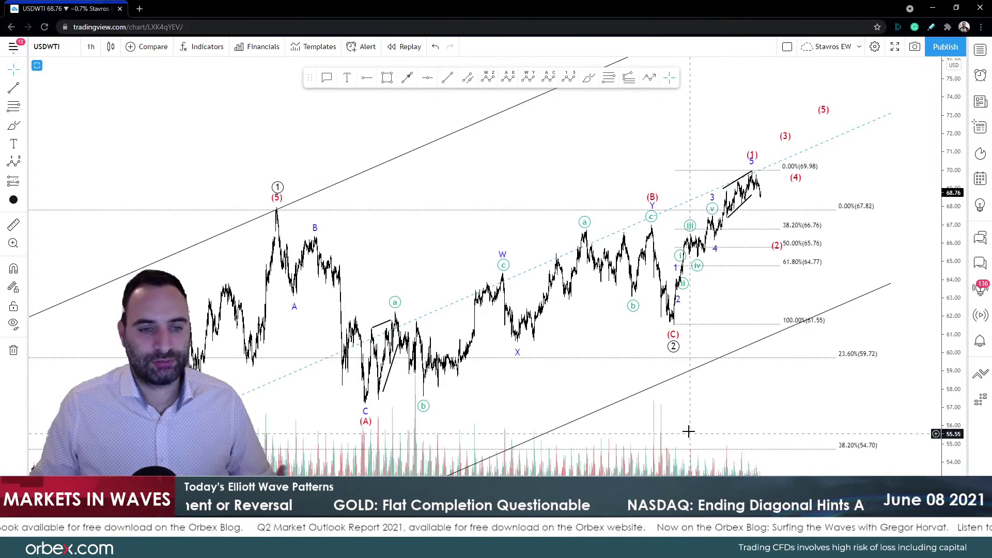
Brush a circle around the circled 2 label and trace the A-B-C correction leading down to it.
{"action": "left_click", "coordinate": [589, 77]}
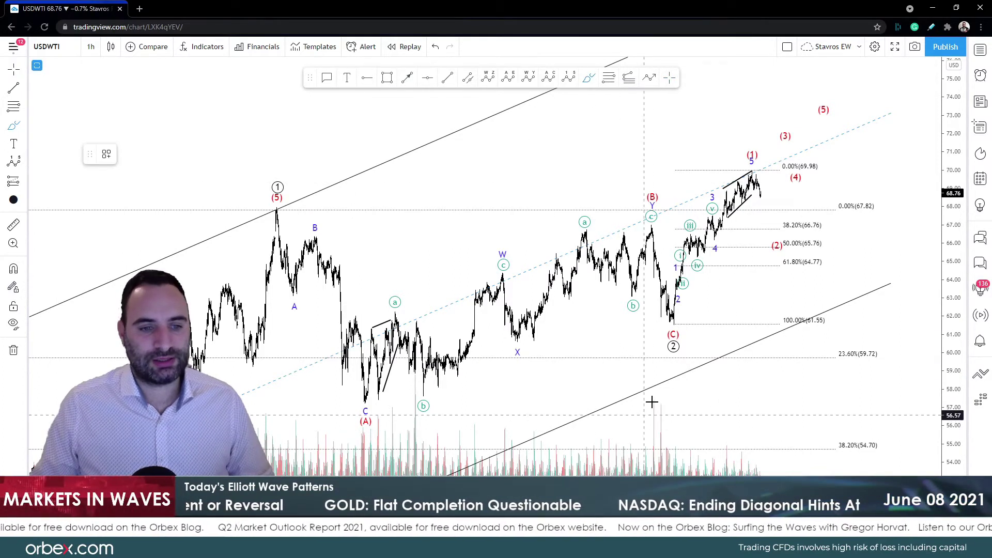
{"action": "left_click_drag", "start_coordinate": [666, 334], "coordinate": [663, 332]}
{"action": "mouse_move", "coordinate": [298, 251]}
{"action": "left_mouse_down"}
{"action": "mouse_move", "coordinate": [361, 298]}
{"action": "mouse_move", "coordinate": [385, 346]}
{"action": "mouse_move", "coordinate": [625, 212]}
{"action": "mouse_move", "coordinate": [659, 317]}
{"action": "left_mouse_up"}
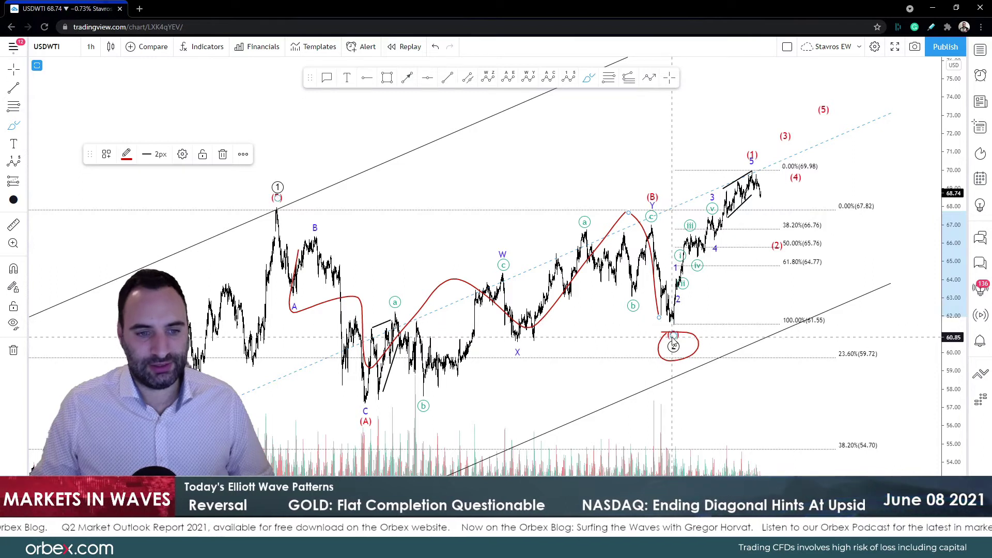
{"action": "left_click", "coordinate": [649, 341]}
{"action": "left_click", "coordinate": [648, 341]}
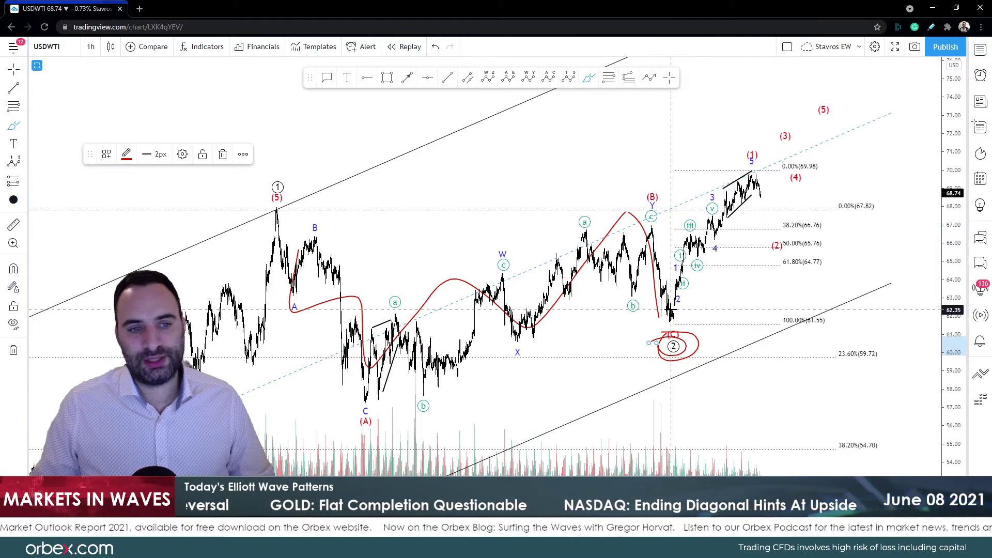
Brush the rise to (1), a dip to (2) and a further stepped rise, and trace the decline from (5) to (A).
{"action": "mouse_move", "coordinate": [671, 316]}
{"action": "left_mouse_down"}
{"action": "mouse_move", "coordinate": [751, 156]}
{"action": "mouse_move", "coordinate": [776, 235]}
{"action": "mouse_move", "coordinate": [819, 86]}
{"action": "mouse_move", "coordinate": [836, 141]}
{"action": "left_mouse_up"}
{"action": "left_click_drag", "start_coordinate": [843, 125], "coordinate": [869, 58]}
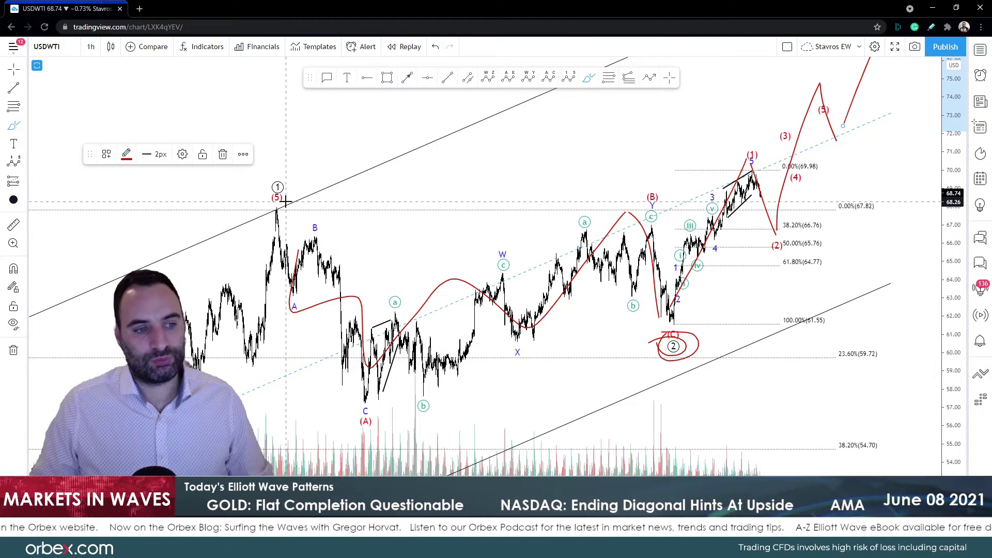
{"action": "mouse_move", "coordinate": [287, 203]}
{"action": "left_mouse_down"}
{"action": "mouse_move", "coordinate": [339, 301]}
{"action": "mouse_move", "coordinate": [362, 423]}
{"action": "mouse_move", "coordinate": [357, 412]}
{"action": "left_mouse_up"}
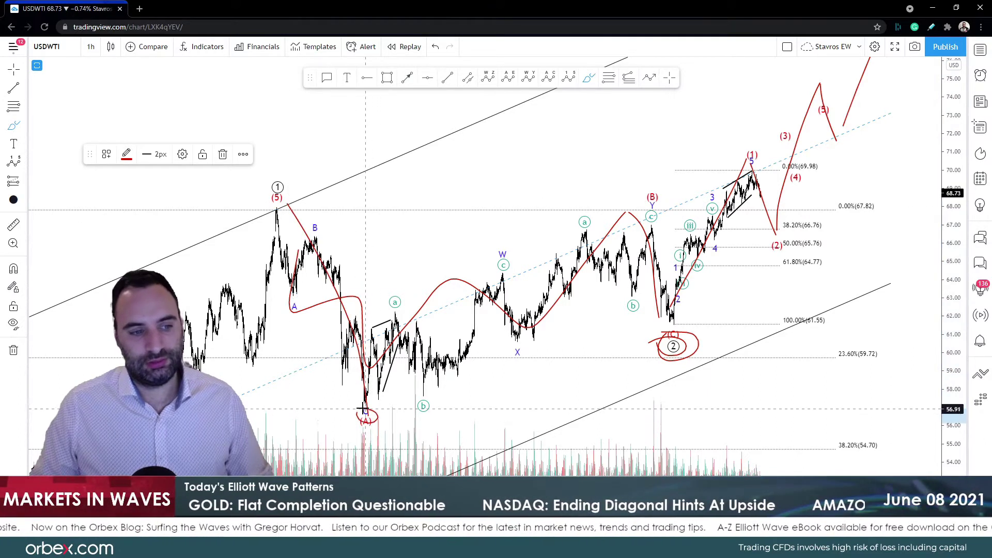
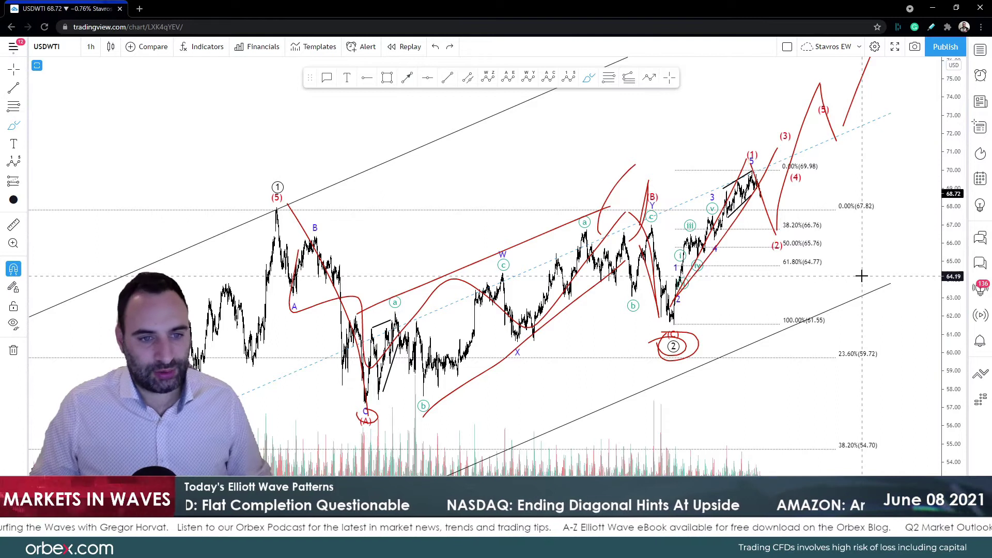
Undo the brushed projection, channel lines and correction paths, leaving the circle around the circled 2 label.
{"action": "key", "text": "ctrl+z"}
{"action": "key", "text": "ctrl+z"}
{"action": "key", "text": "ctrl+z"}
{"action": "key", "text": "ctrl+z"}
{"action": "key", "text": "ctrl+z"}
{"action": "key", "text": "ctrl+z"}
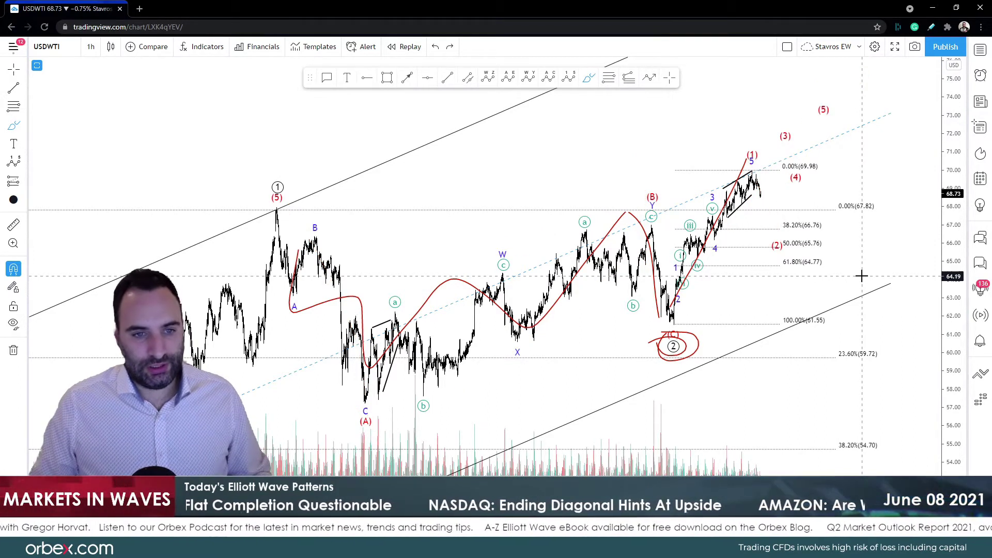
{"action": "key", "text": "ctrl+z"}
Circle the (2) label near the 50.00% level and undo both remaining brush circles.
{"action": "mouse_move", "coordinate": [779, 235]}
{"action": "left_mouse_down"}
{"action": "mouse_move", "coordinate": [772, 259]}
{"action": "mouse_move", "coordinate": [781, 236]}
{"action": "left_mouse_up"}
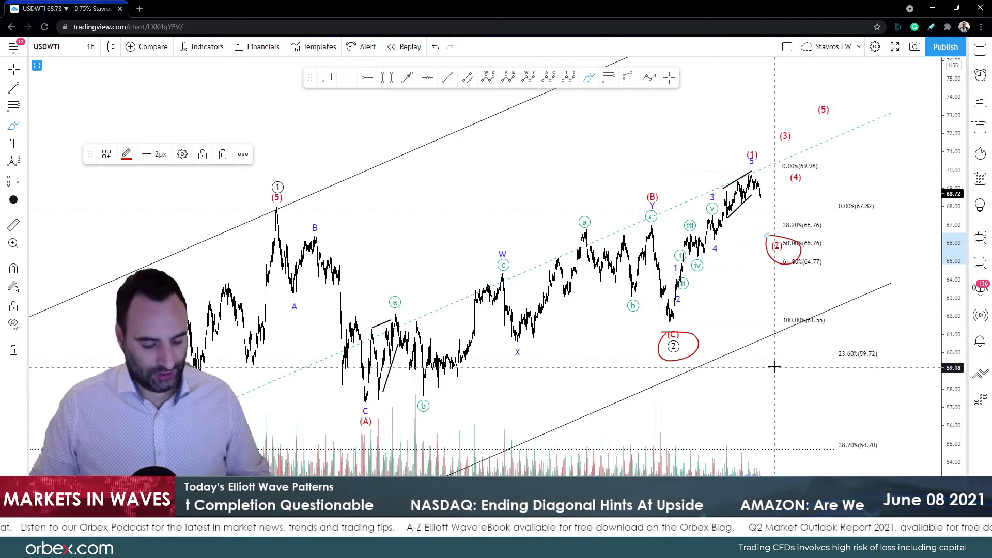
{"action": "key", "text": "ctrl+z"}
{"action": "key", "text": "ctrl+z"}
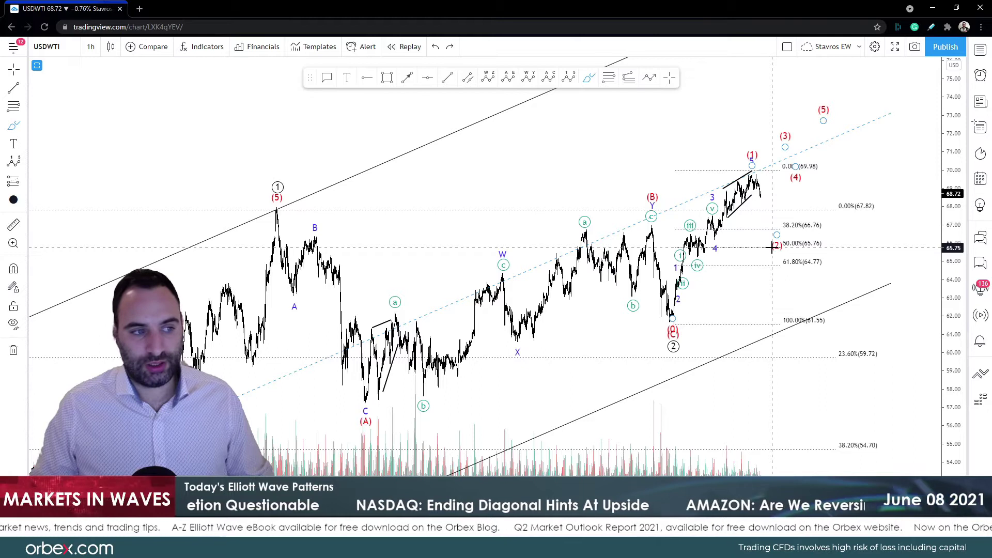
Circle the circled 1 and circled 2 labels and brush an alternative circled 3 and circled 4 beside them.
{"action": "left_click_drag", "start_coordinate": [267, 179], "coordinate": [266, 175]}
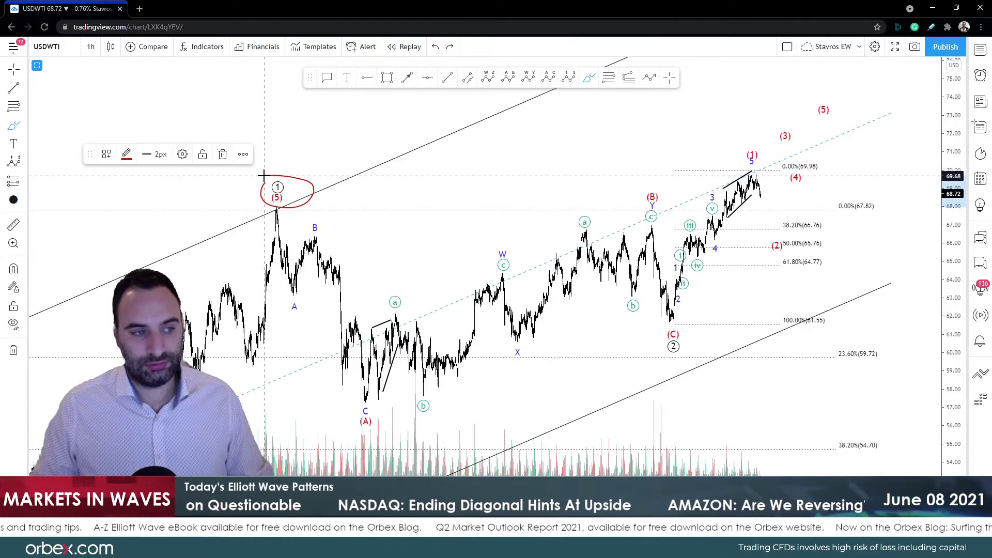
{"action": "mouse_move", "coordinate": [673, 376]}
{"action": "left_mouse_down"}
{"action": "mouse_move", "coordinate": [679, 333]}
{"action": "mouse_move", "coordinate": [652, 340]}
{"action": "left_mouse_up"}
{"action": "left_click_drag", "start_coordinate": [205, 207], "coordinate": [185, 239]}
{"action": "mouse_move", "coordinate": [589, 380]}
{"action": "left_mouse_down"}
{"action": "mouse_move", "coordinate": [630, 405]}
{"action": "mouse_move", "coordinate": [633, 372]}
{"action": "mouse_move", "coordinate": [574, 356]}
{"action": "left_mouse_up"}
{"action": "left_click_drag", "start_coordinate": [227, 192], "coordinate": [177, 212]}
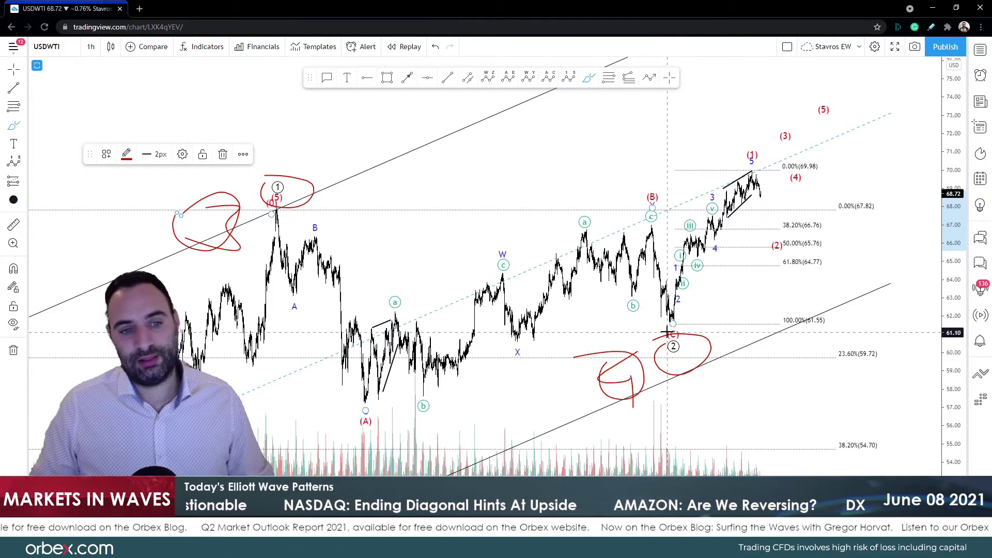
Brush a rise to a circled 5 and a decline past the lower channel line, highlight that line, and undo all strokes.
{"action": "mouse_move", "coordinate": [660, 314]}
{"action": "left_mouse_down"}
{"action": "mouse_move", "coordinate": [674, 261]}
{"action": "mouse_move", "coordinate": [712, 207]}
{"action": "mouse_move", "coordinate": [765, 167]}
{"action": "mouse_move", "coordinate": [779, 169]}
{"action": "mouse_move", "coordinate": [739, 141]}
{"action": "mouse_move", "coordinate": [704, 151]}
{"action": "mouse_move", "coordinate": [680, 142]}
{"action": "mouse_move", "coordinate": [759, 150]}
{"action": "mouse_move", "coordinate": [821, 250]}
{"action": "mouse_move", "coordinate": [842, 329]}
{"action": "mouse_move", "coordinate": [880, 392]}
{"action": "left_mouse_up"}
{"action": "left_click_drag", "start_coordinate": [756, 345], "coordinate": [903, 285]}
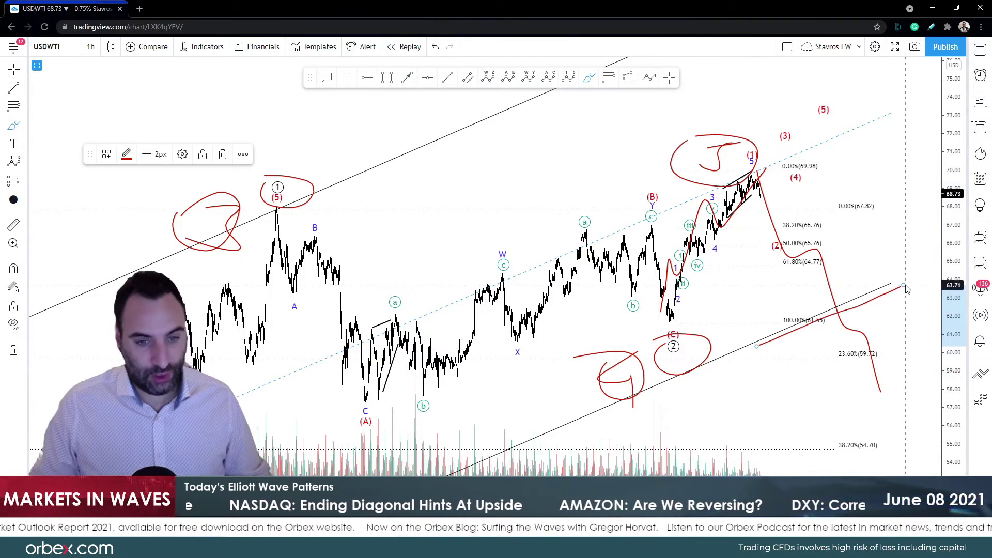
{"action": "key", "text": "ctrl+z"}
{"action": "key", "text": "ctrl+z"}
{"action": "key", "text": "ctrl+z"}
{"action": "key", "text": "ctrl+z"}
{"action": "key", "text": "ctrl+z"}
{"action": "key", "text": "ctrl+z"}
{"action": "key", "text": "ctrl+z"}
{"action": "key", "text": "ctrl+z"}
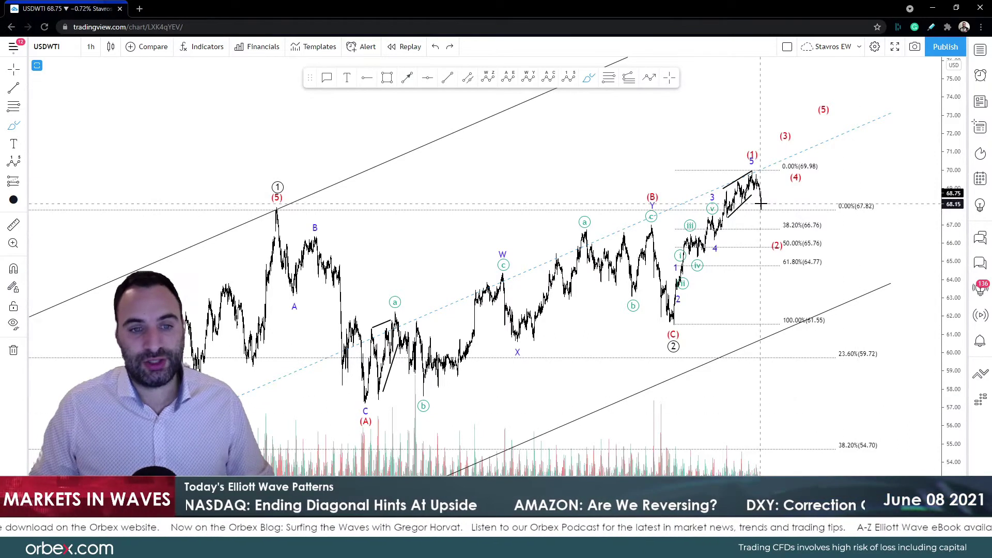
Brush a zigzag decline to the 61.80% level, circle its end, add a rise and a lower channel extension, and undo them.
{"action": "left_click", "coordinate": [753, 176]}
{"action": "mouse_move", "coordinate": [760, 183]}
{"action": "left_mouse_down"}
{"action": "mouse_move", "coordinate": [760, 212]}
{"action": "mouse_move", "coordinate": [773, 211]}
{"action": "mouse_move", "coordinate": [776, 234]}
{"action": "mouse_move", "coordinate": [759, 228]}
{"action": "mouse_move", "coordinate": [819, 205]}
{"action": "mouse_move", "coordinate": [850, 275]}
{"action": "mouse_move", "coordinate": [841, 258]}
{"action": "left_mouse_up"}
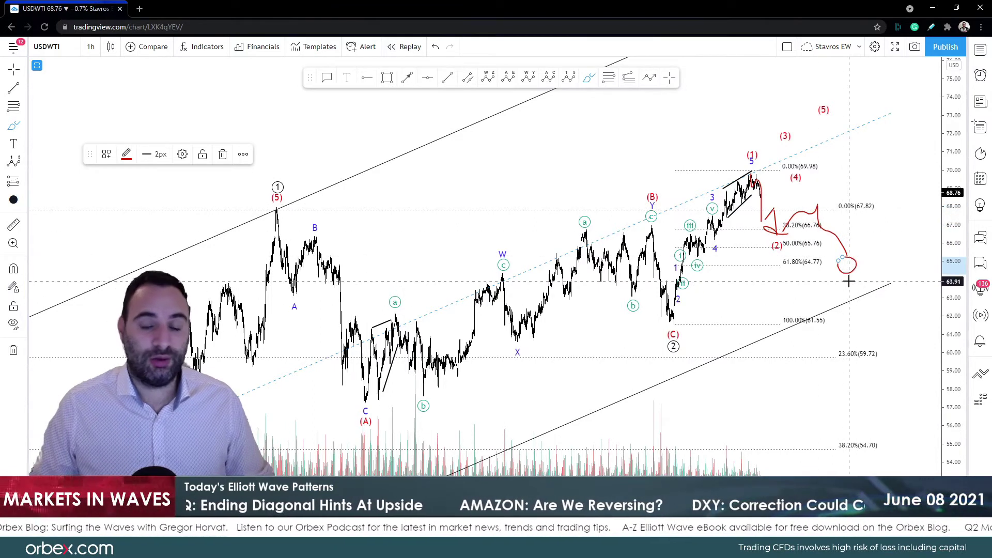
{"action": "mouse_move", "coordinate": [848, 263]}
{"action": "left_mouse_down"}
{"action": "mouse_move", "coordinate": [872, 155]}
{"action": "mouse_move", "coordinate": [878, 207]}
{"action": "left_mouse_up"}
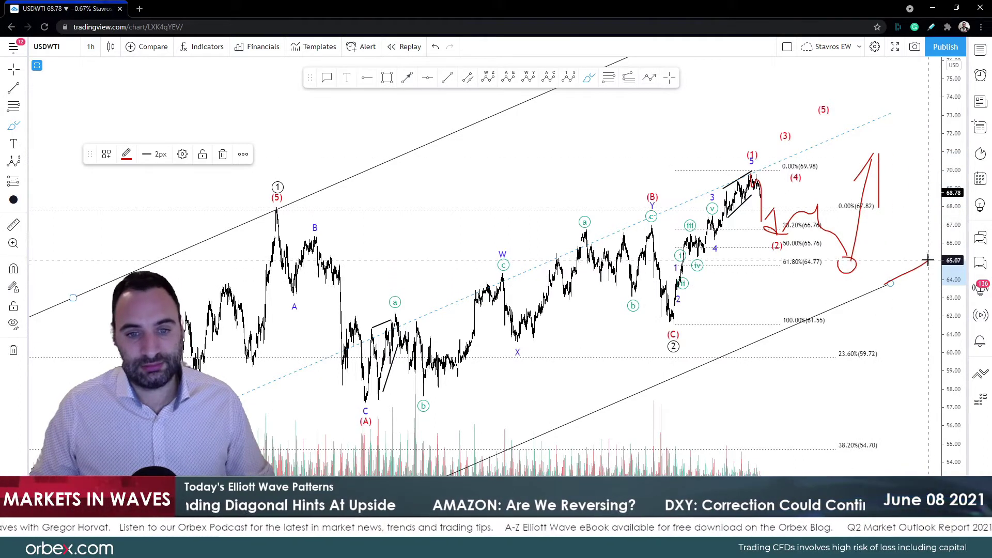
{"action": "left_click_drag", "start_coordinate": [885, 282], "coordinate": [919, 267]}
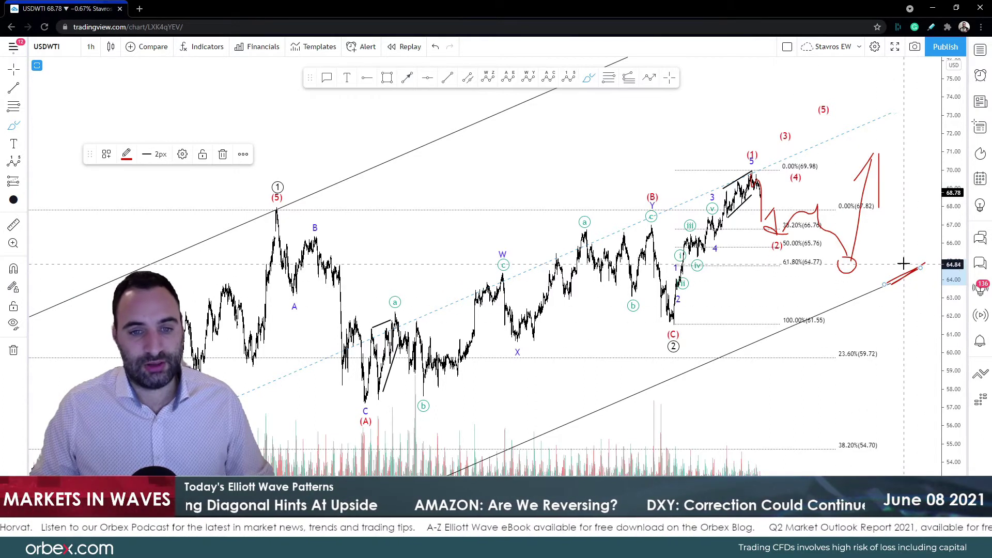
{"action": "key", "text": "ctrl+z"}
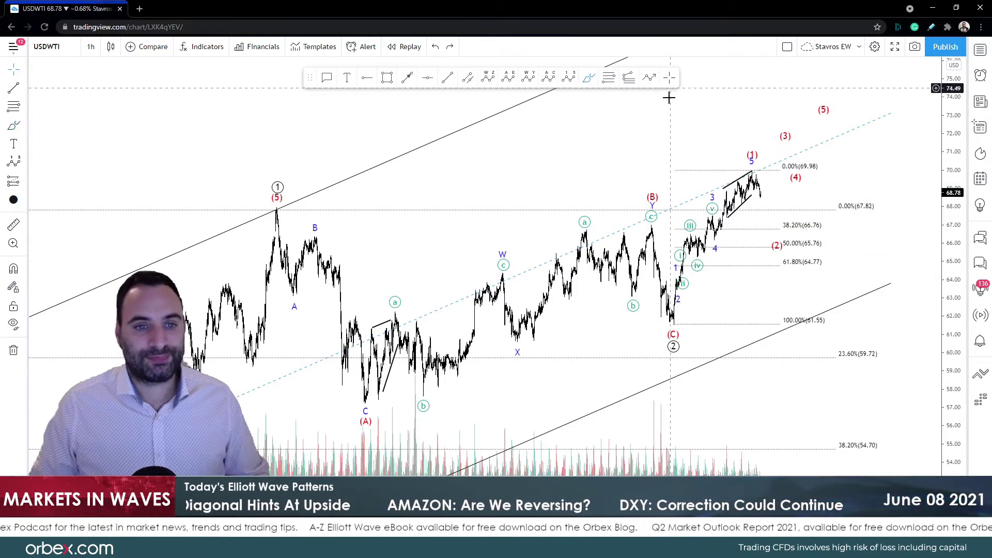
Restore the oscillator panes around the price chart, and brush and undo a short stroke near blue wave 1.
{"action": "double_click", "coordinate": [670, 123]}
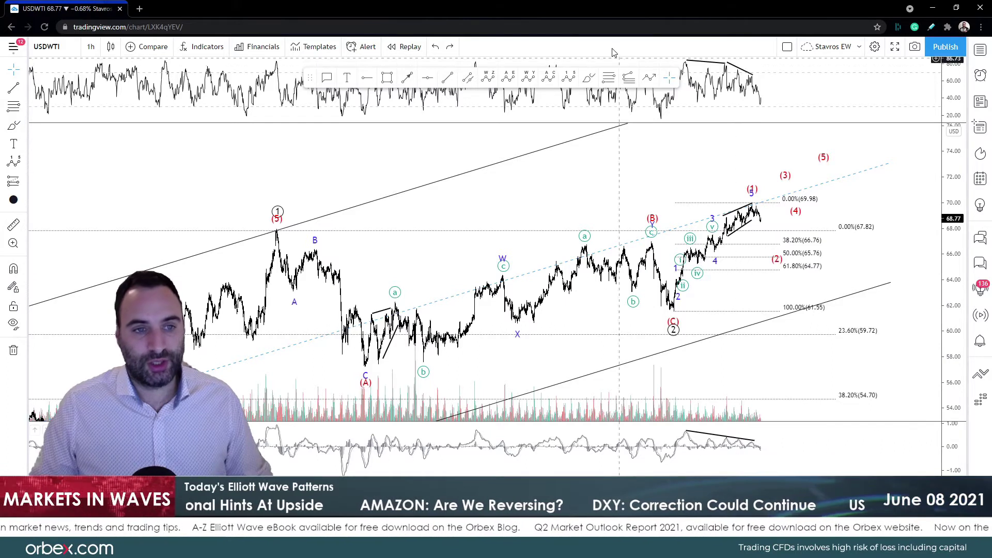
{"action": "left_click", "coordinate": [589, 77]}
{"action": "mouse_move", "coordinate": [673, 253]}
{"action": "left_mouse_down"}
{"action": "mouse_move", "coordinate": [675, 302]}
{"action": "mouse_move", "coordinate": [689, 192]}
{"action": "mouse_move", "coordinate": [754, 184]}
{"action": "mouse_move", "coordinate": [735, 308]}
{"action": "mouse_move", "coordinate": [674, 308]}
{"action": "mouse_move", "coordinate": [676, 298]}
{"action": "left_mouse_up"}
{"action": "key", "text": "ctrl+z"}
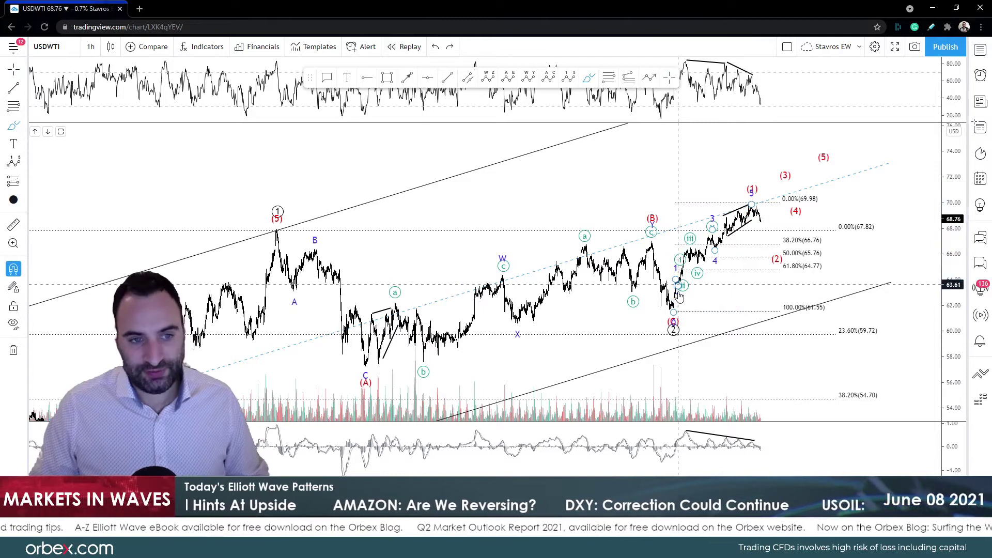
Brush and undo a decline from red (1) to red (2), and trace and undo both wedge lines below the (1) label.
{"action": "left_click_drag", "start_coordinate": [757, 210], "coordinate": [777, 253]}
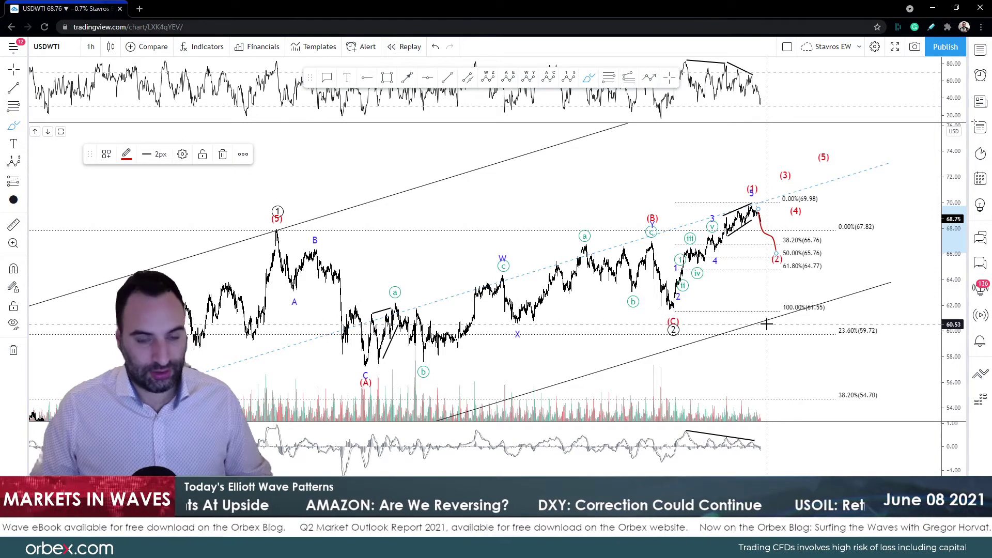
{"action": "key", "text": "ctrl+z"}
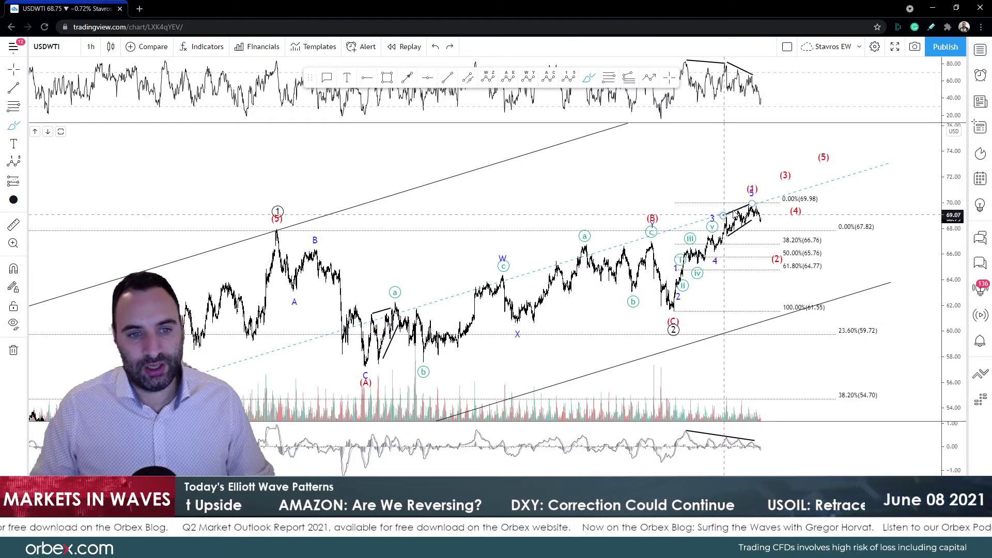
{"action": "left_click_drag", "start_coordinate": [723, 214], "coordinate": [753, 199]}
{"action": "left_click_drag", "start_coordinate": [728, 235], "coordinate": [749, 221]}
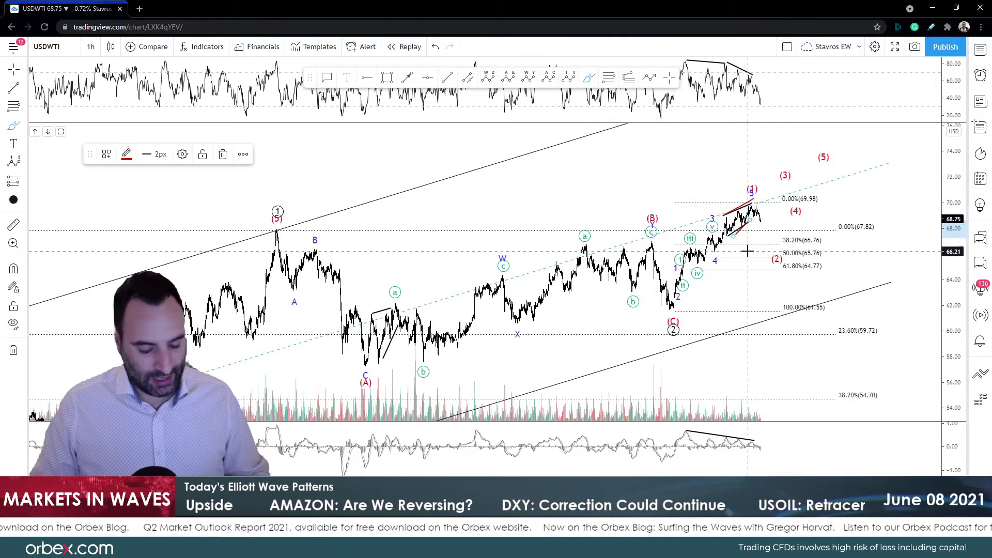
{"action": "key", "text": "ctrl+z"}
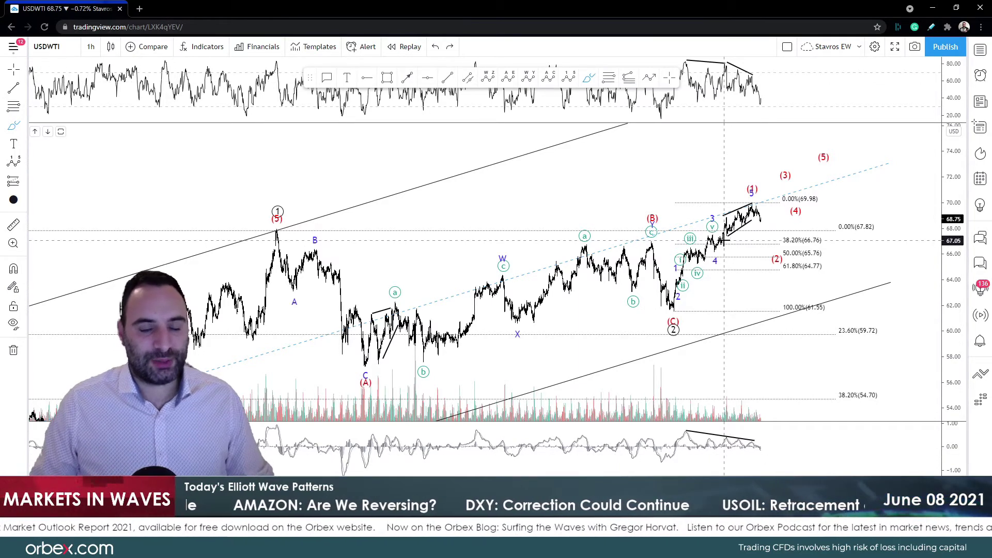
Show the watchlist beside the USDWTI chart.
{"action": "left_click", "coordinate": [758, 205]}
{"action": "left_click", "coordinate": [750, 201]}
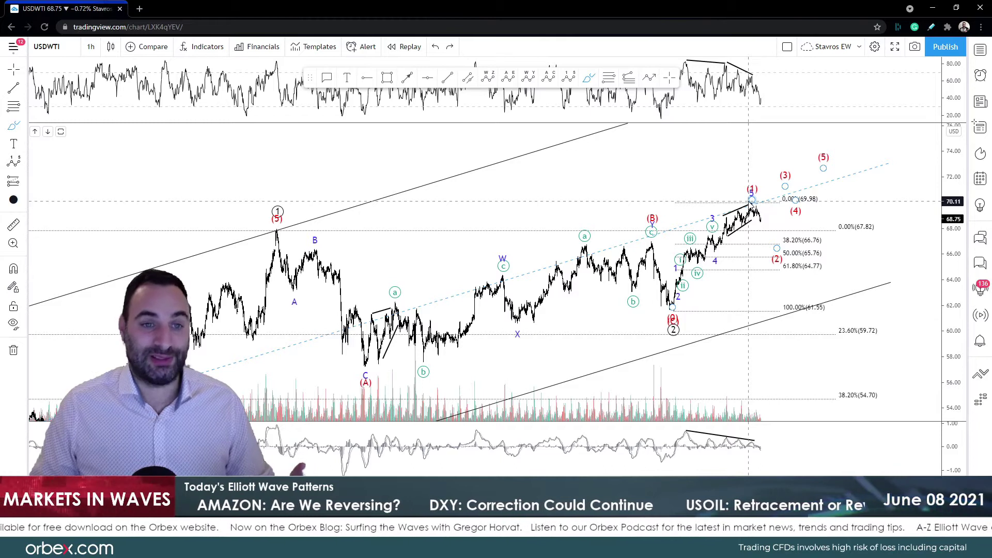
{"action": "left_click", "coordinate": [980, 50]}
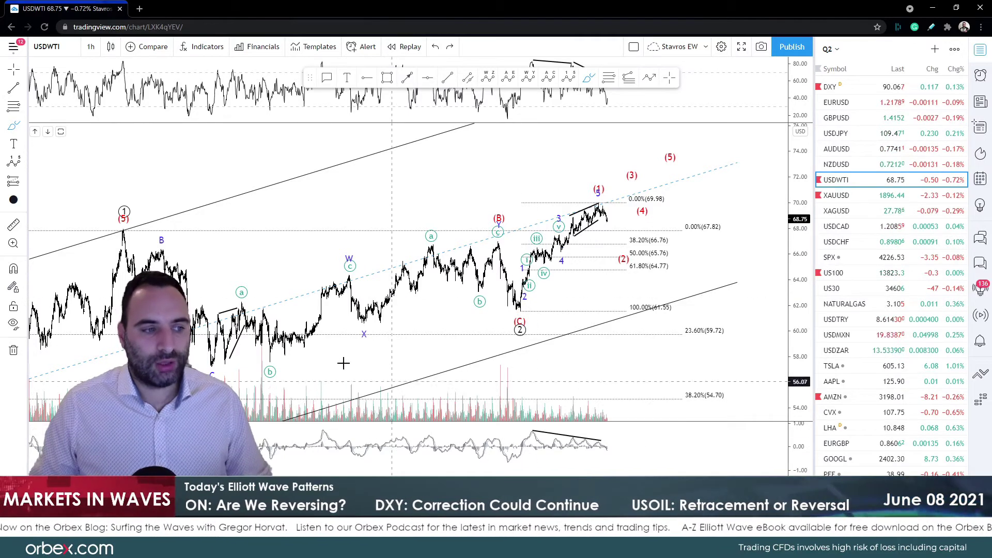
Brush a fall from blue B, a rise to a handwritten (B), a drop toward the 38.20% level, and the rise's zigzag subwaves, undoing the drop.
{"action": "mouse_move", "coordinate": [160, 248]}
{"action": "left_mouse_down"}
{"action": "mouse_move", "coordinate": [239, 365]}
{"action": "mouse_move", "coordinate": [629, 158]}
{"action": "mouse_move", "coordinate": [627, 181]}
{"action": "mouse_move", "coordinate": [646, 170]}
{"action": "mouse_move", "coordinate": [662, 207]}
{"action": "mouse_move", "coordinate": [608, 220]}
{"action": "mouse_move", "coordinate": [620, 229]}
{"action": "mouse_move", "coordinate": [656, 171]}
{"action": "mouse_move", "coordinate": [674, 312]}
{"action": "mouse_move", "coordinate": [700, 380]}
{"action": "left_mouse_up"}
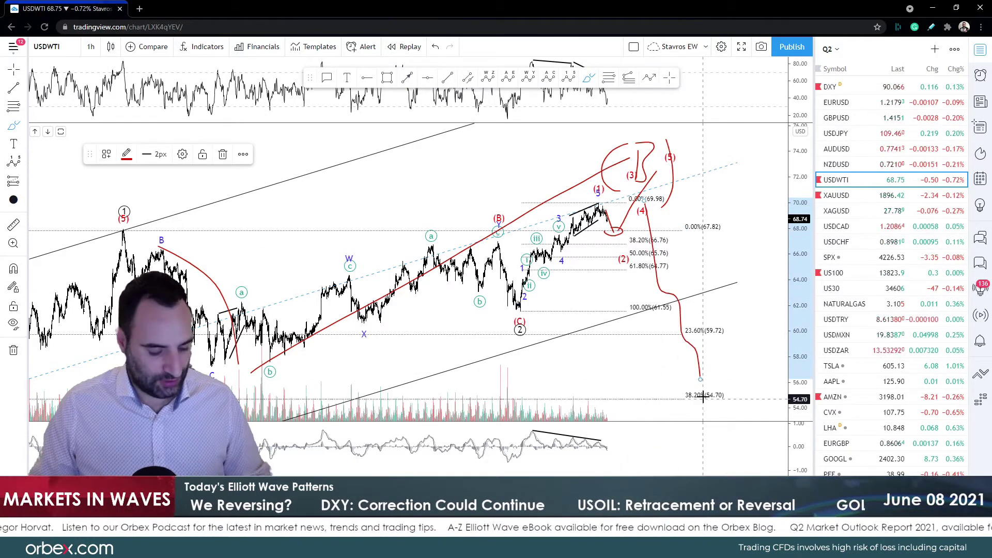
{"action": "key", "text": "ctrl+z"}
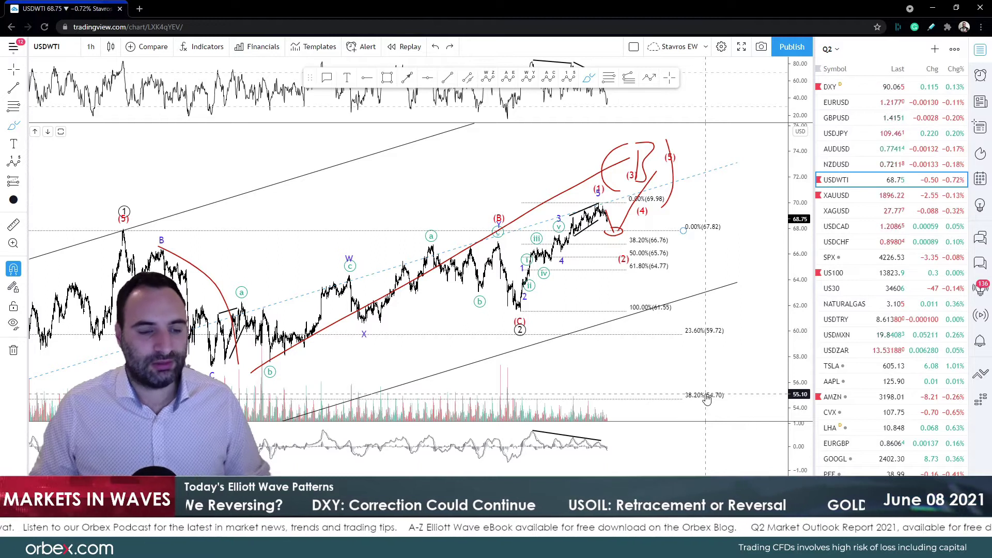
{"action": "mouse_move", "coordinate": [207, 345]}
{"action": "left_mouse_down"}
{"action": "mouse_move", "coordinate": [354, 336]}
{"action": "mouse_move", "coordinate": [467, 253]}
{"action": "left_mouse_up"}
{"action": "left_click_drag", "start_coordinate": [490, 300], "coordinate": [617, 181]}
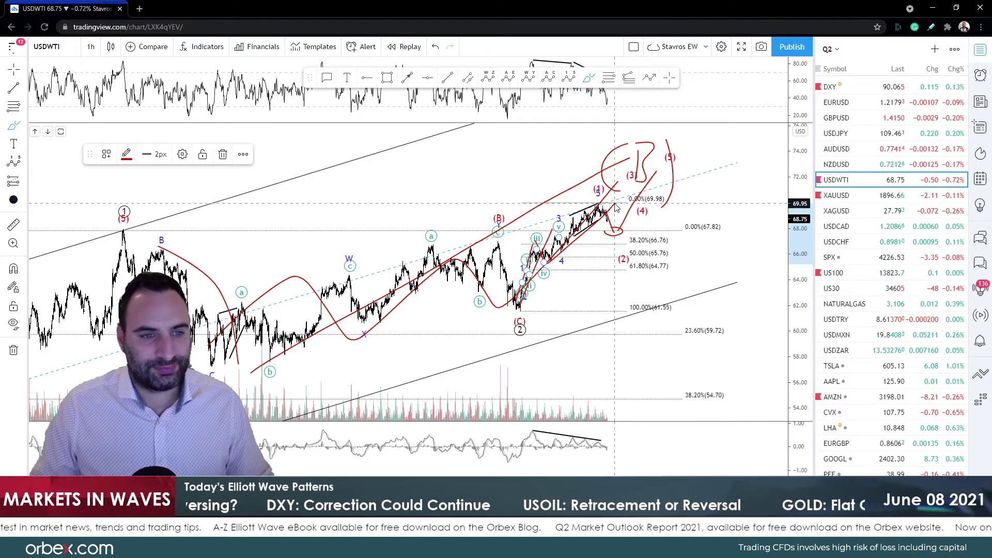
Undo the subwave zigzags and all remaining strokes of the handwritten (B) scenario.
{"action": "key", "text": "ctrl"}
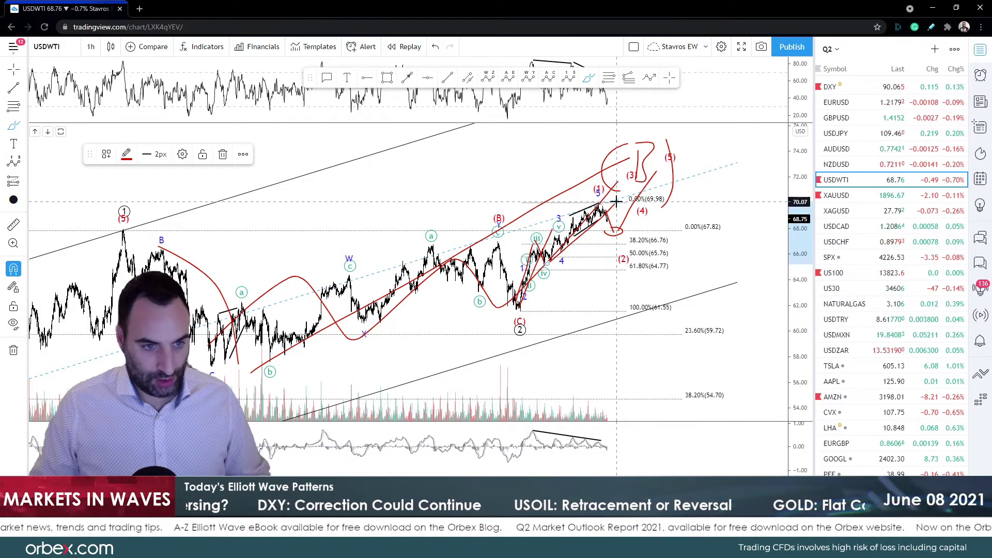
{"action": "key", "text": "ctrl+z"}
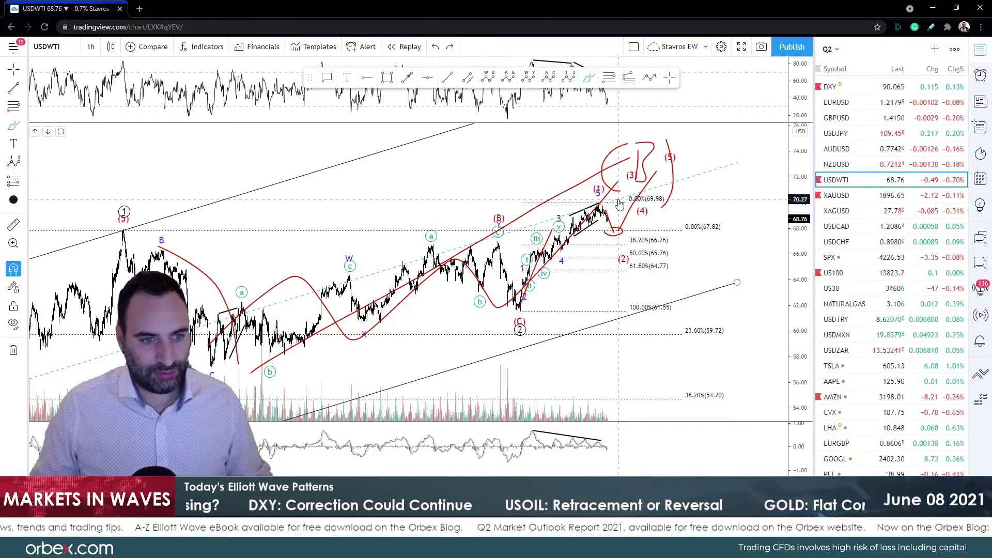
{"action": "left_click", "coordinate": [573, 223]}
{"action": "key", "text": "ctrl+z"}
{"action": "key", "text": "ctrl+z"}
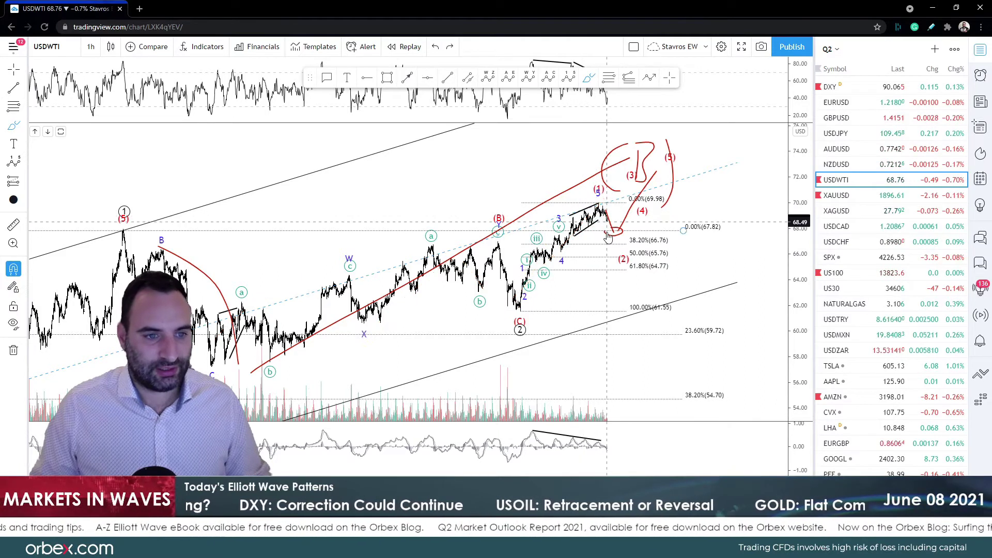
{"action": "key", "text": "ctrl+z"}
{"action": "key", "text": "ctrl+z"}
{"action": "key", "text": "ctrl+z"}
{"action": "key", "text": "ctrl+z"}
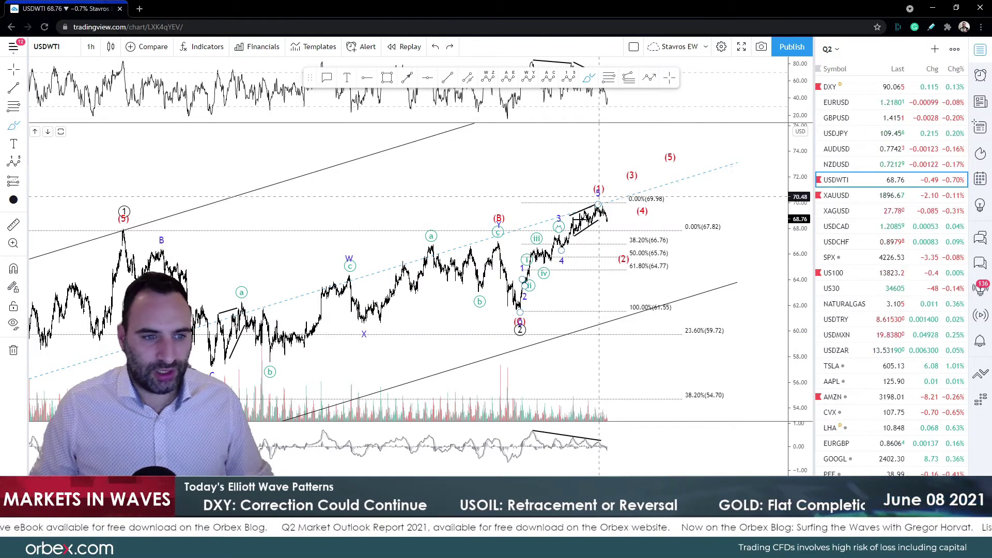
Brush a large zigzag from the blue C low to above 72, add a smaller count from circled 2, and undo that count and the final rise.
{"action": "mouse_move", "coordinate": [233, 353]}
{"action": "left_mouse_down"}
{"action": "mouse_move", "coordinate": [391, 335]}
{"action": "mouse_move", "coordinate": [494, 221]}
{"action": "mouse_move", "coordinate": [580, 190]}
{"action": "mouse_move", "coordinate": [646, 261]}
{"action": "mouse_move", "coordinate": [698, 165]}
{"action": "left_mouse_up"}
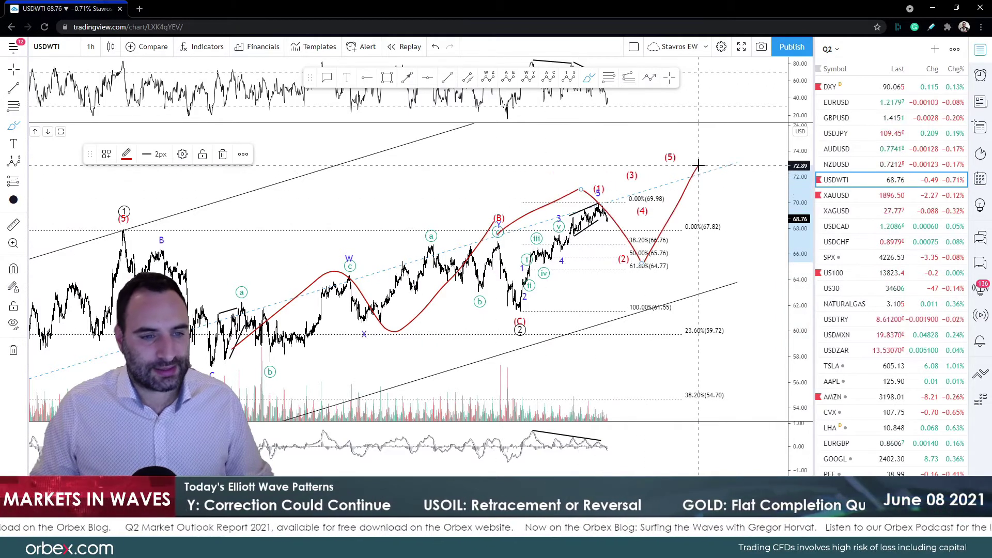
{"action": "mouse_move", "coordinate": [499, 309]}
{"action": "left_mouse_down"}
{"action": "mouse_move", "coordinate": [537, 248]}
{"action": "mouse_move", "coordinate": [550, 262]}
{"action": "mouse_move", "coordinate": [609, 188]}
{"action": "mouse_move", "coordinate": [619, 265]}
{"action": "left_mouse_up"}
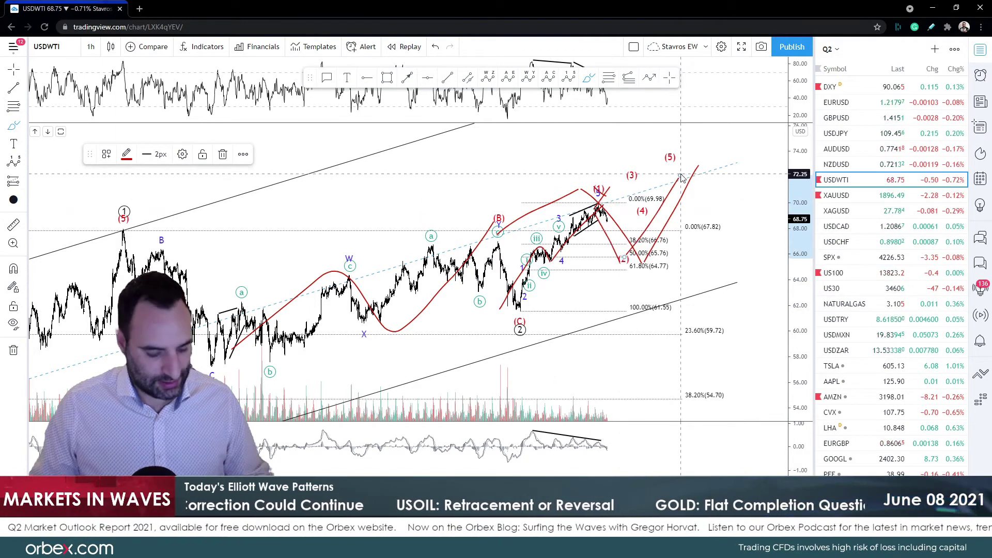
{"action": "key", "text": "ctrl+z"}
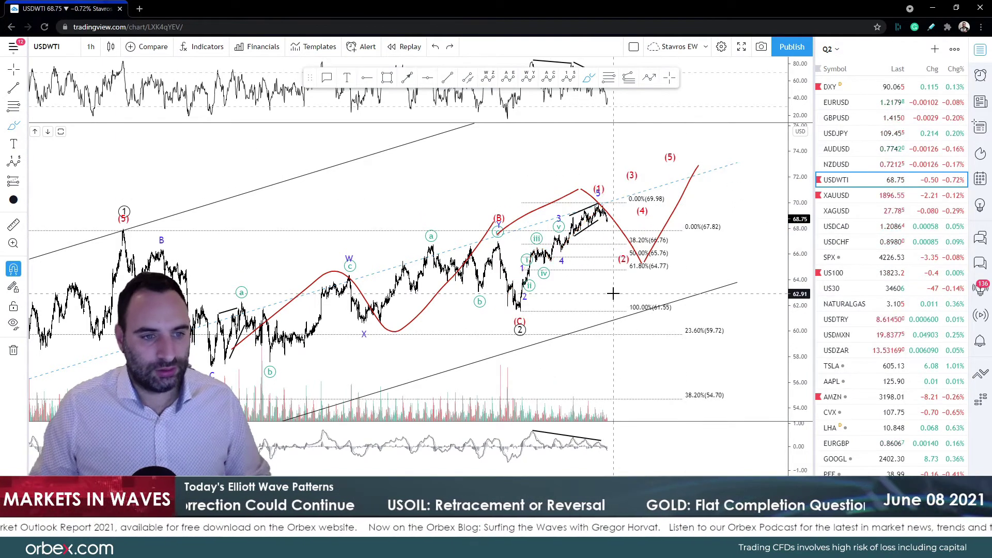
{"action": "key", "text": "ctrl+z"}
Brush an alternative zigzag from the circled 2 low to red (3) with a decline after it, and undo all strokes.
{"action": "mouse_move", "coordinate": [512, 303]}
{"action": "left_mouse_down"}
{"action": "mouse_move", "coordinate": [527, 240]}
{"action": "mouse_move", "coordinate": [550, 262]}
{"action": "left_mouse_up"}
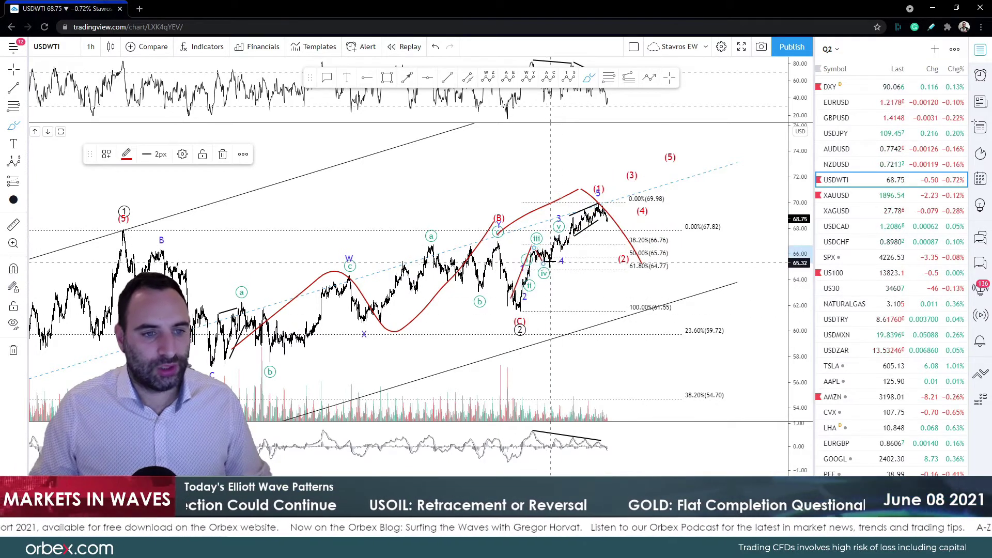
{"action": "left_click", "coordinate": [615, 218]}
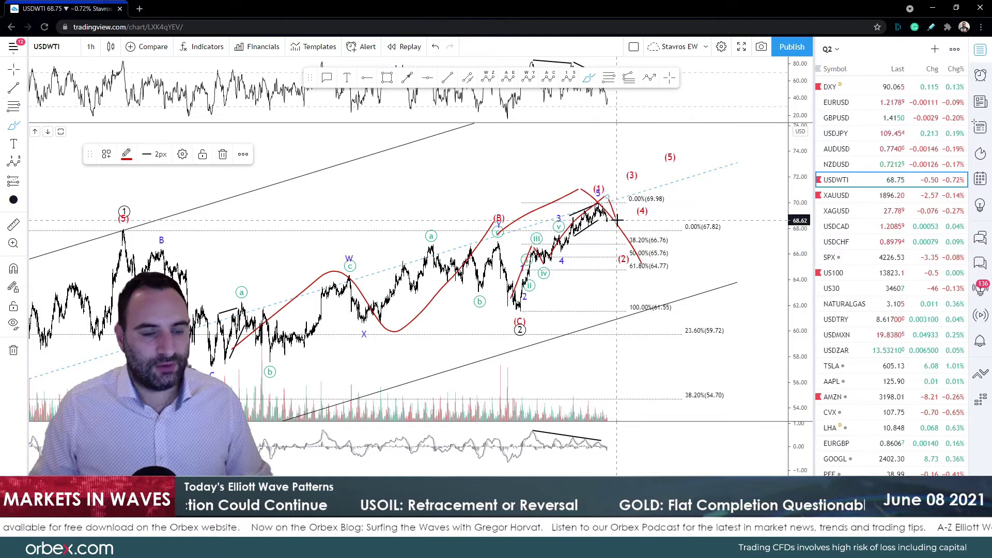
{"action": "left_click", "coordinate": [638, 180]}
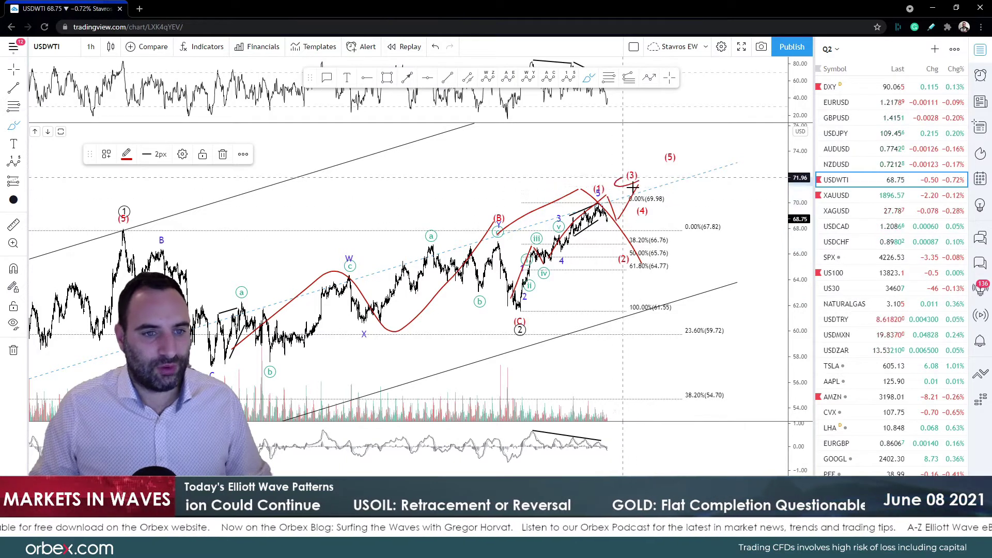
{"action": "left_click", "coordinate": [663, 233]}
{"action": "mouse_move", "coordinate": [706, 148]}
{"action": "left_mouse_down"}
{"action": "mouse_move", "coordinate": [697, 138]}
{"action": "mouse_move", "coordinate": [713, 151]}
{"action": "mouse_move", "coordinate": [731, 144]}
{"action": "mouse_move", "coordinate": [715, 176]}
{"action": "left_mouse_up"}
{"action": "key", "text": "ctrl+z"}
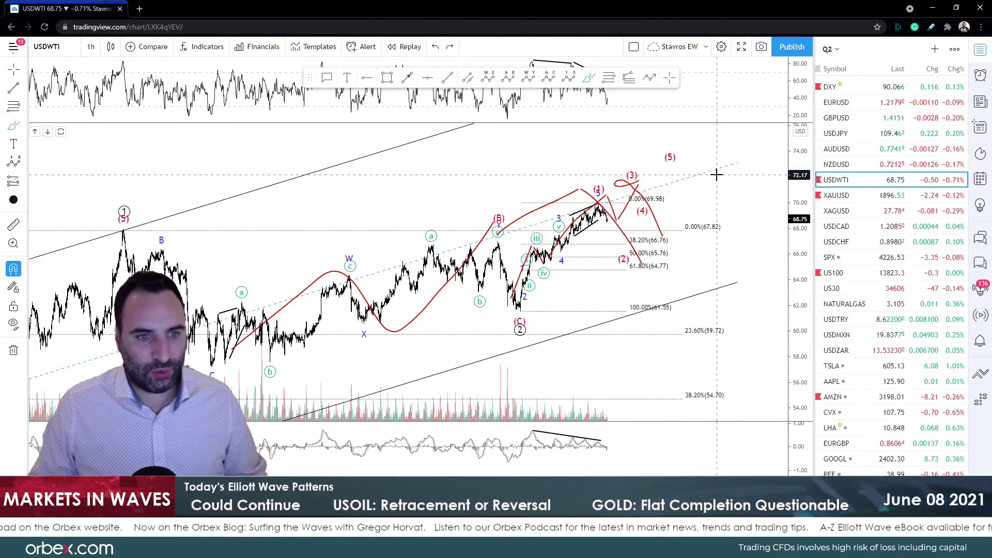
{"action": "key", "text": "ctrl+z"}
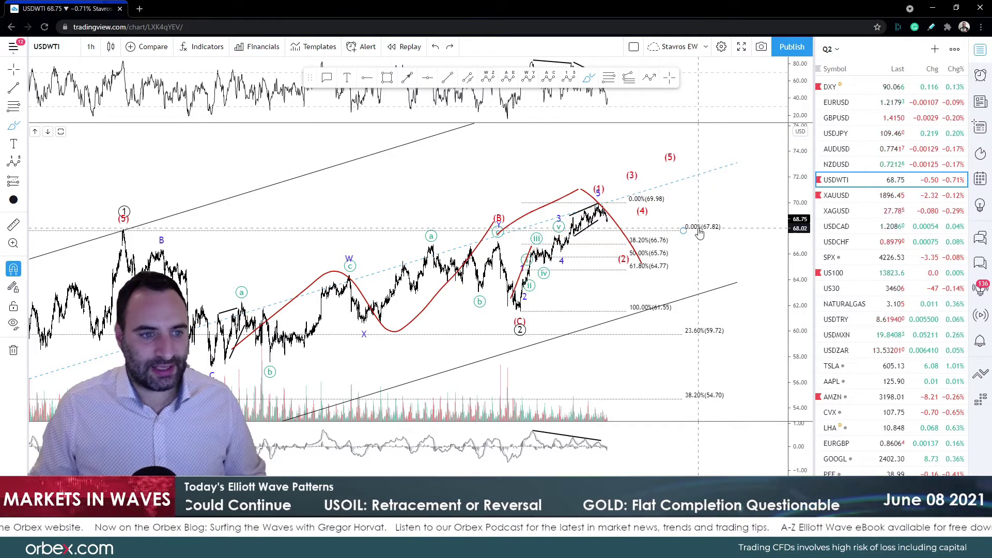
{"action": "key", "text": "ctrl+z"}
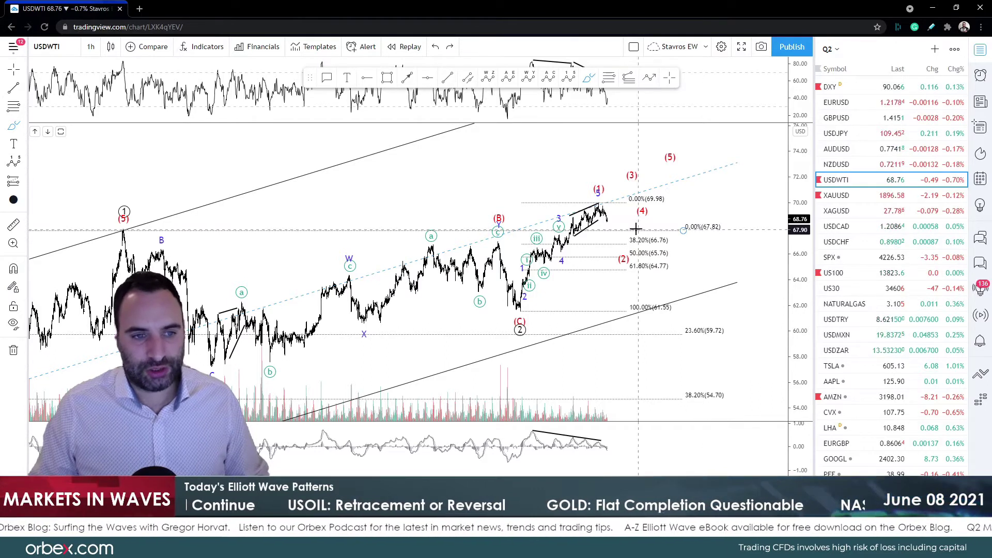
Brush a box around the red (1), (3), (4) and (5) labels and an arc from (B) to its upper edge, and undo them.
{"action": "mouse_move", "coordinate": [568, 226]}
{"action": "left_mouse_down"}
{"action": "mouse_move", "coordinate": [575, 155]}
{"action": "mouse_move", "coordinate": [677, 207]}
{"action": "mouse_move", "coordinate": [571, 226]}
{"action": "left_mouse_up"}
{"action": "mouse_move", "coordinate": [498, 209]}
{"action": "left_mouse_down"}
{"action": "mouse_move", "coordinate": [617, 142]}
{"action": "mouse_move", "coordinate": [620, 165]}
{"action": "mouse_move", "coordinate": [594, 171]}
{"action": "left_mouse_up"}
{"action": "key", "text": "ctrl+z"}
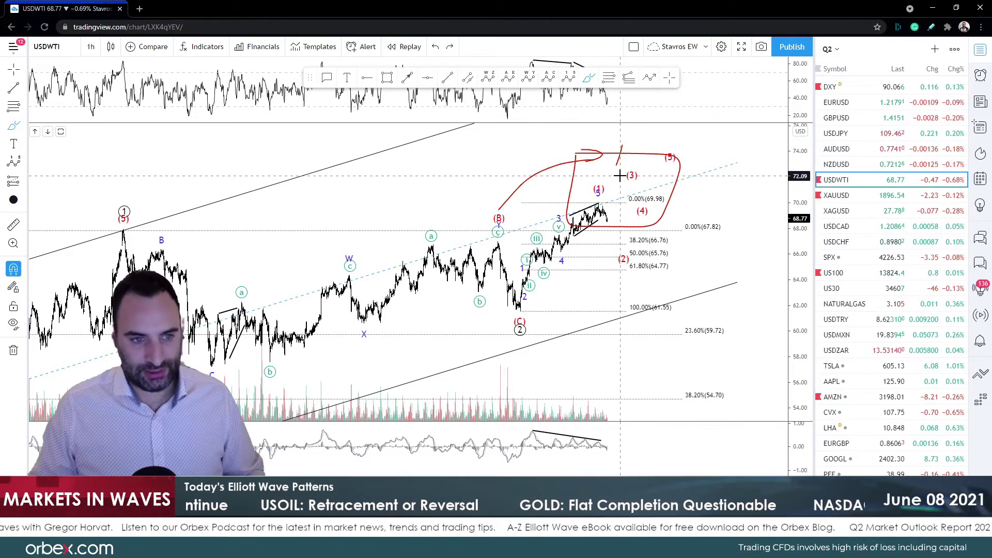
{"action": "key", "text": "ctrl+z"}
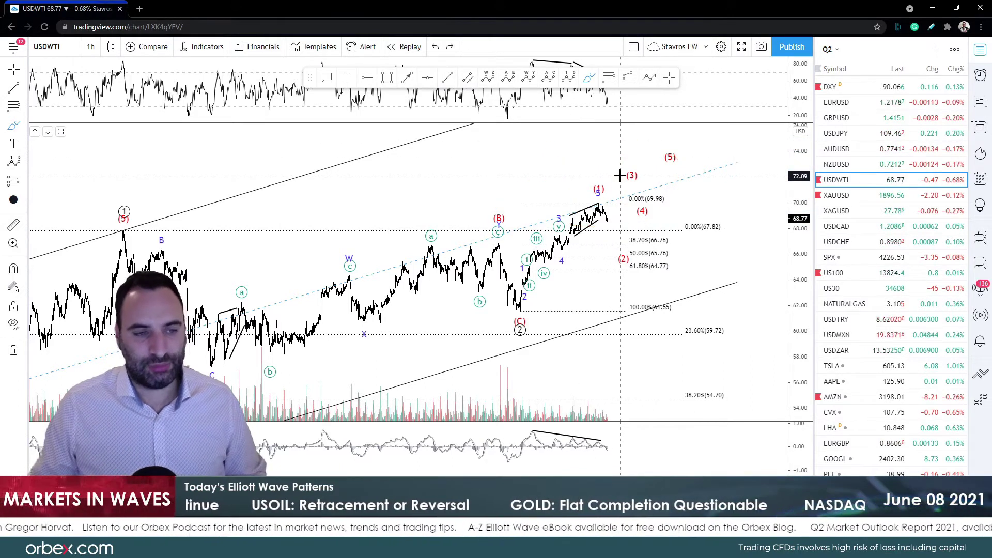
Switch to the XAUUSD chart and maximize the price pane to show the whole channel and projected wave labels.
{"action": "left_click", "coordinate": [836, 195]}
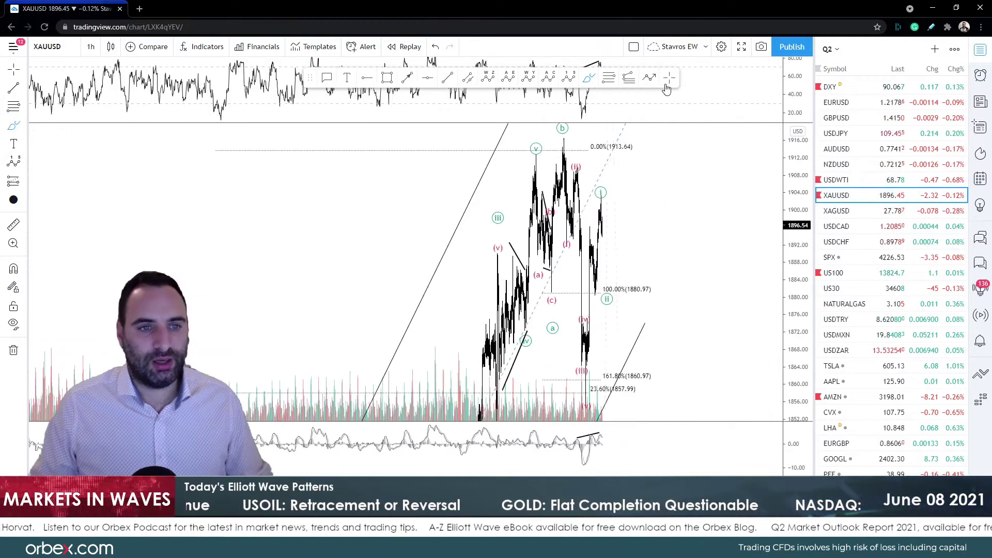
{"action": "left_click_drag", "start_coordinate": [792, 199], "coordinate": [791, 338]}
{"action": "scroll", "coordinate": [737, 308], "scroll_direction": "up", "scroll_amount": 5}
{"action": "left_click_drag", "start_coordinate": [615, 328], "coordinate": [737, 347]}
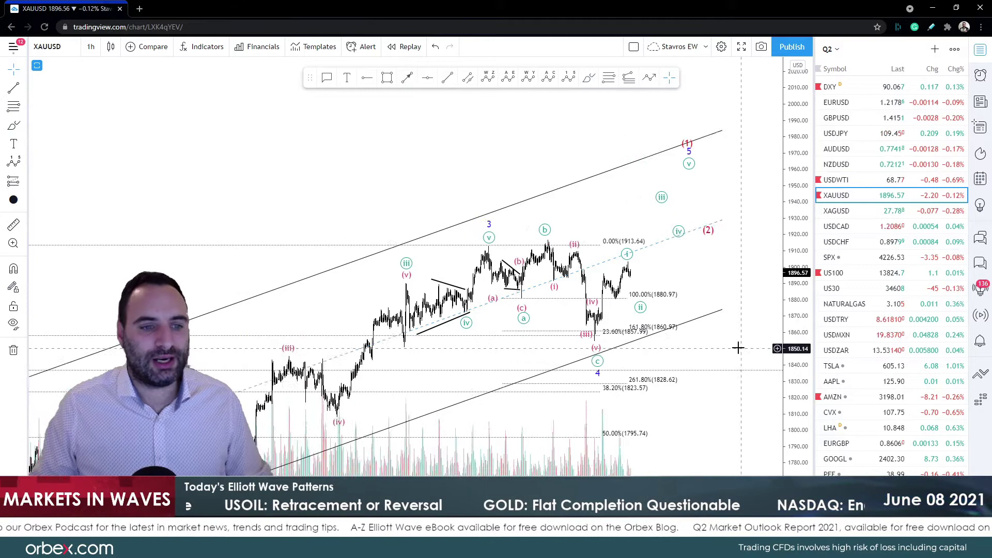
{"action": "scroll", "coordinate": [737, 348], "scroll_direction": "up", "scroll_amount": 2}
Brush and undo the rise from blue 4 to the upper channel line, and the circled a-b-c correction after blue 3.
{"action": "mouse_move", "coordinate": [530, 337]}
{"action": "left_mouse_down"}
{"action": "mouse_move", "coordinate": [557, 284]}
{"action": "mouse_move", "coordinate": [579, 280]}
{"action": "left_mouse_up"}
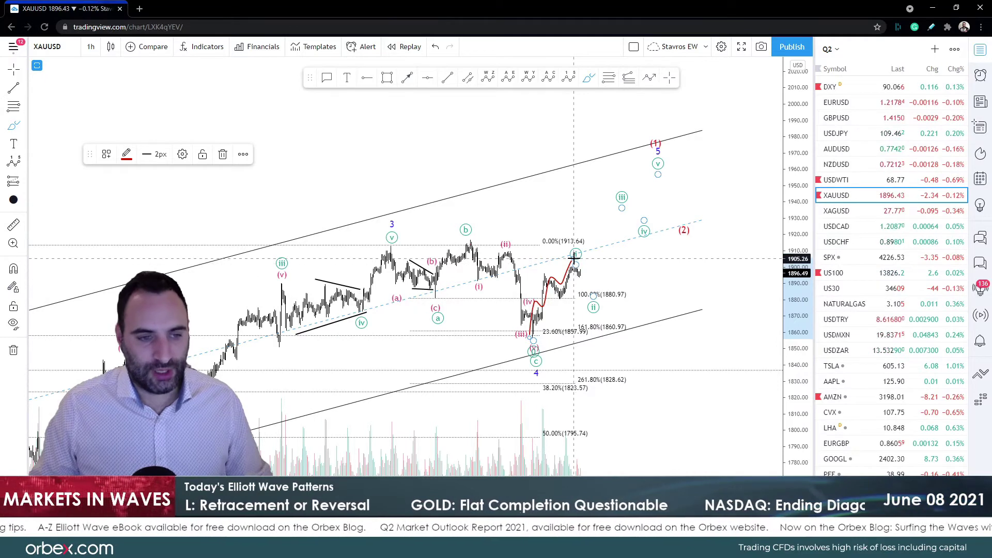
{"action": "mouse_move", "coordinate": [573, 257]}
{"action": "left_mouse_down"}
{"action": "mouse_move", "coordinate": [600, 301]}
{"action": "mouse_move", "coordinate": [609, 248]}
{"action": "mouse_move", "coordinate": [661, 166]}
{"action": "mouse_move", "coordinate": [638, 155]}
{"action": "mouse_move", "coordinate": [656, 136]}
{"action": "left_mouse_up"}
{"action": "key", "text": "ctrl+z"}
{"action": "key", "text": "ctrl+z"}
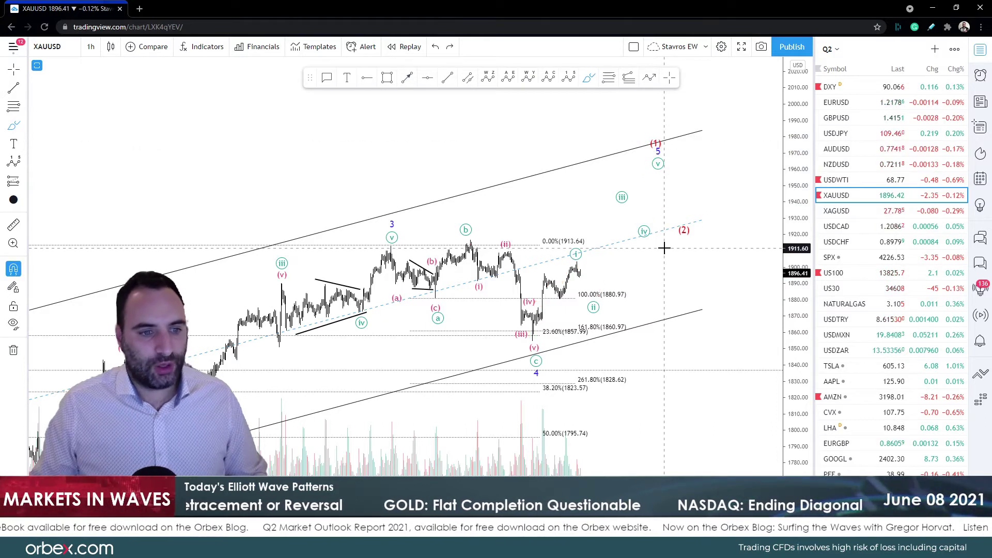
{"action": "left_click_drag", "start_coordinate": [391, 264], "coordinate": [467, 242]}
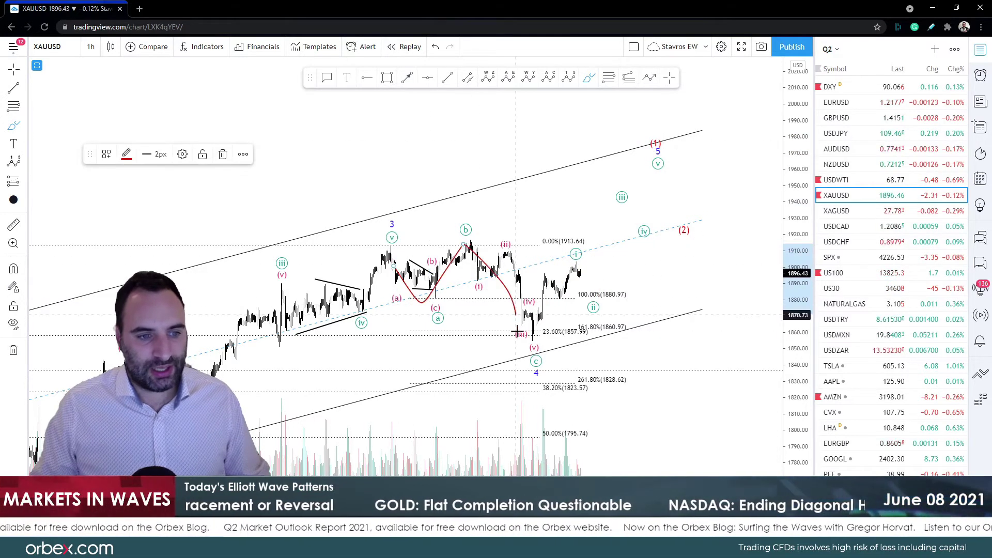
{"action": "key", "text": "ctrl+z"}
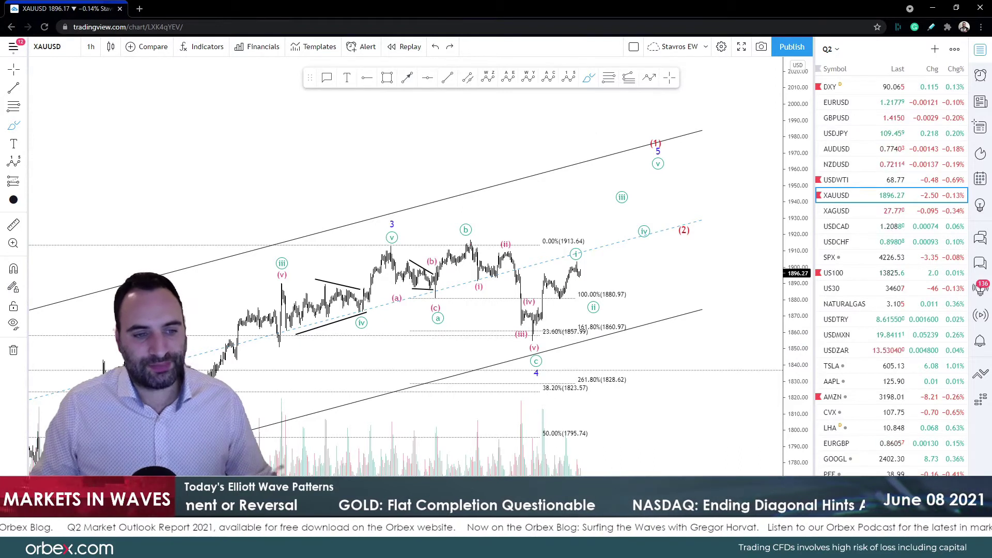
Brush the five-wave fall from circled b, extend it to the lower channel line, circle the end, and undo all strokes.
{"action": "mouse_move", "coordinate": [469, 250]}
{"action": "left_mouse_down"}
{"action": "mouse_move", "coordinate": [480, 285]}
{"action": "mouse_move", "coordinate": [504, 252]}
{"action": "mouse_move", "coordinate": [511, 259]}
{"action": "mouse_move", "coordinate": [533, 354]}
{"action": "mouse_move", "coordinate": [554, 301]}
{"action": "mouse_move", "coordinate": [565, 346]}
{"action": "left_mouse_up"}
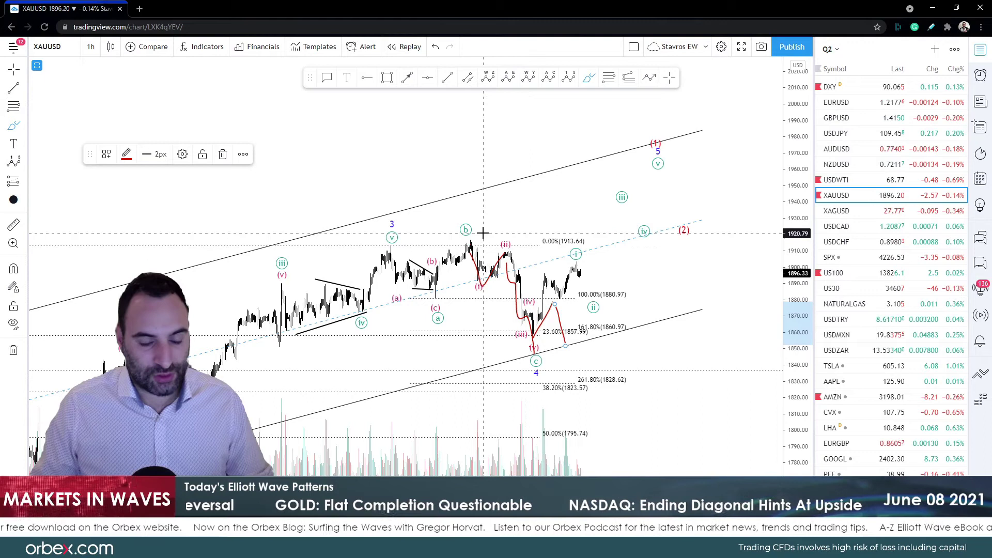
{"action": "mouse_move", "coordinate": [566, 340]}
{"action": "left_mouse_down"}
{"action": "mouse_move", "coordinate": [578, 354]}
{"action": "mouse_move", "coordinate": [567, 341]}
{"action": "left_mouse_up"}
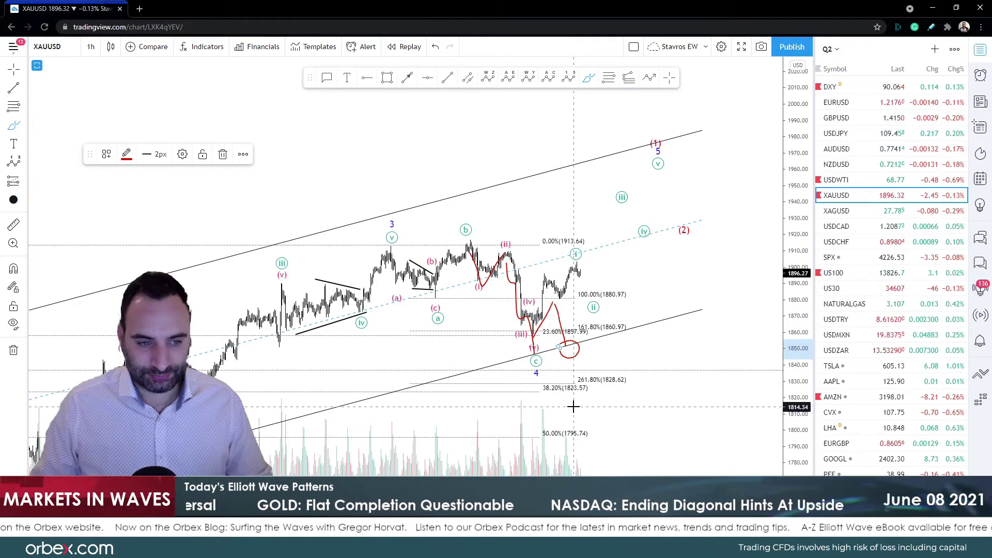
{"action": "key", "text": "ctrl+z"}
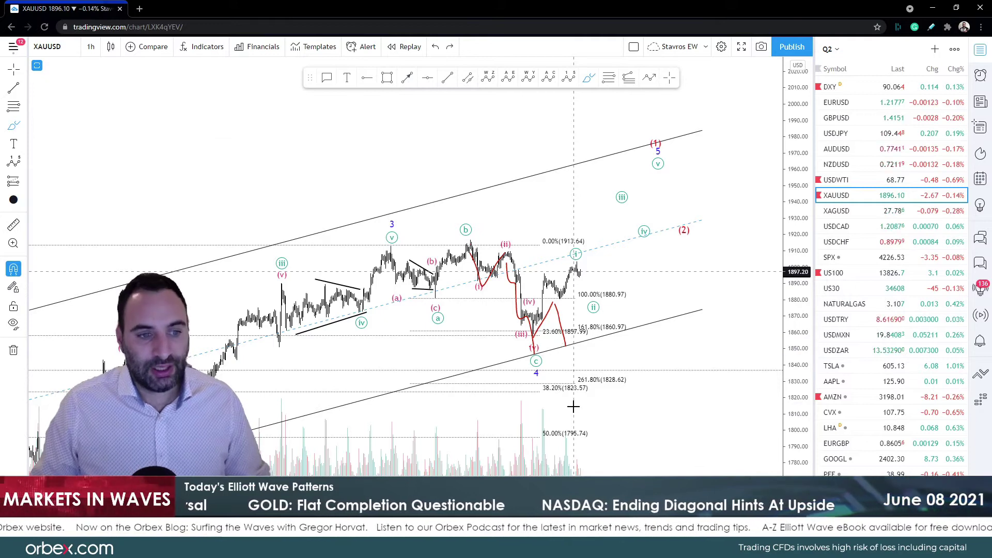
{"action": "key", "text": "ctrl+z"}
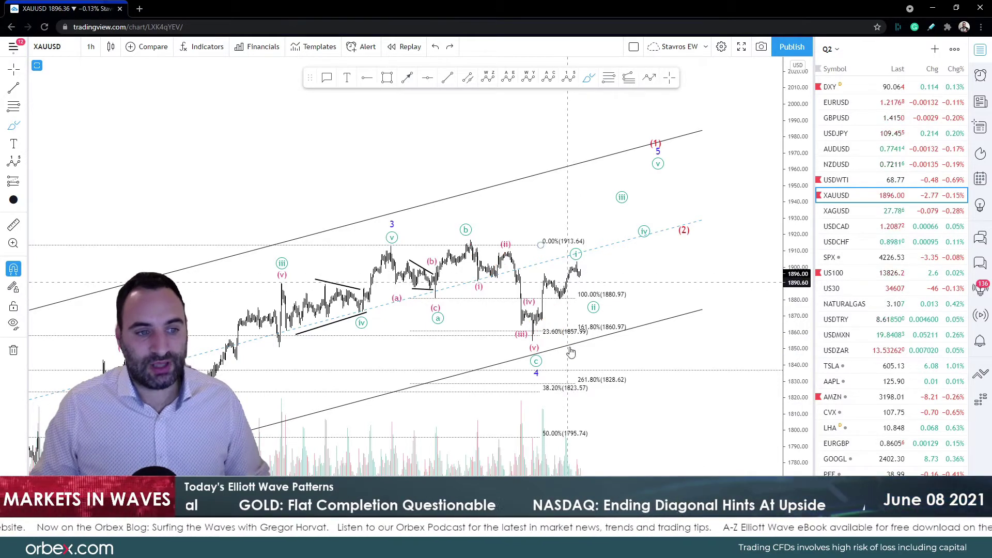
Brush and undo the five-wave fall from circled b to circled c and the short dip from circled i to ii.
{"action": "mouse_move", "coordinate": [466, 244]}
{"action": "left_mouse_down"}
{"action": "mouse_move", "coordinate": [478, 281]}
{"action": "mouse_move", "coordinate": [504, 254]}
{"action": "mouse_move", "coordinate": [534, 340]}
{"action": "left_mouse_up"}
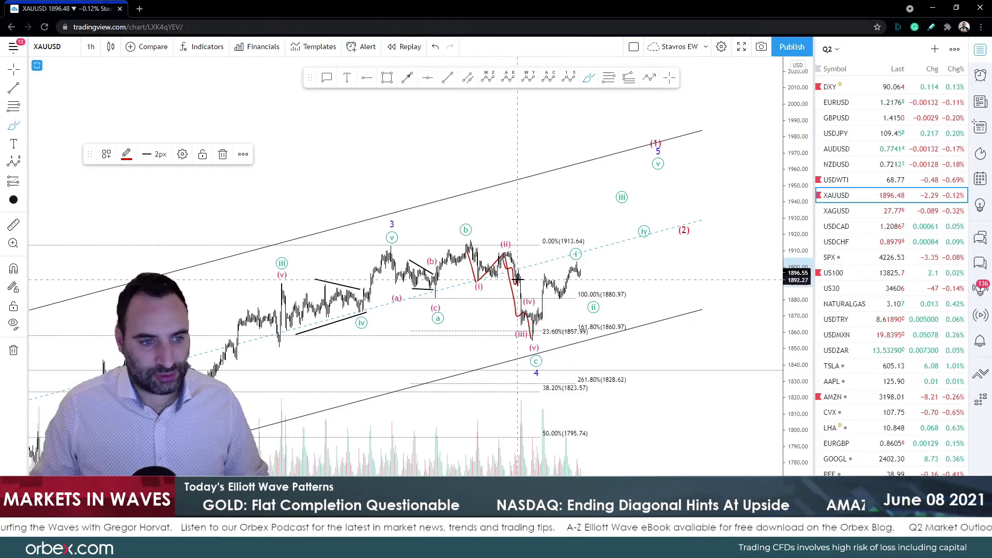
{"action": "key", "text": "ctrl+z"}
{"action": "key", "text": "ctrl+z"}
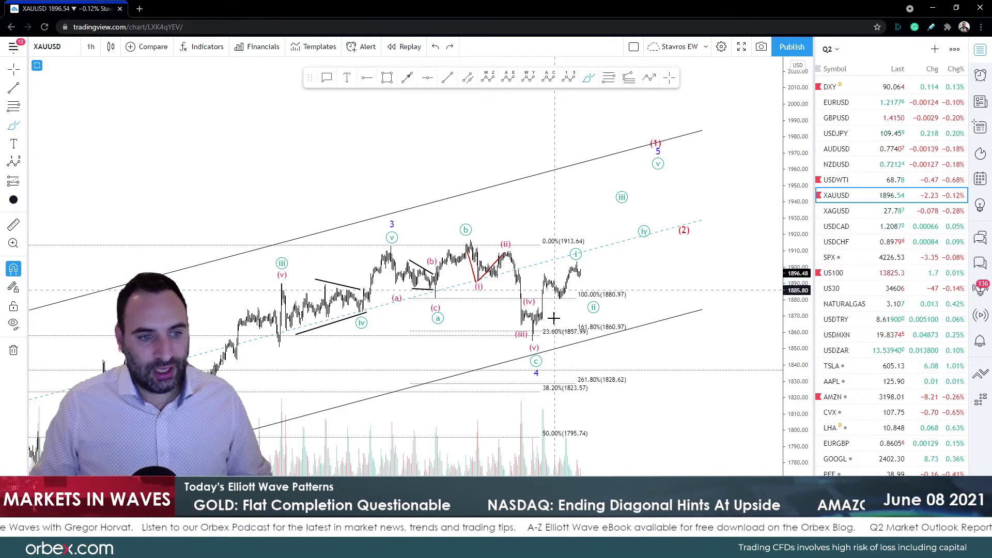
{"action": "key", "text": "ctrl+z"}
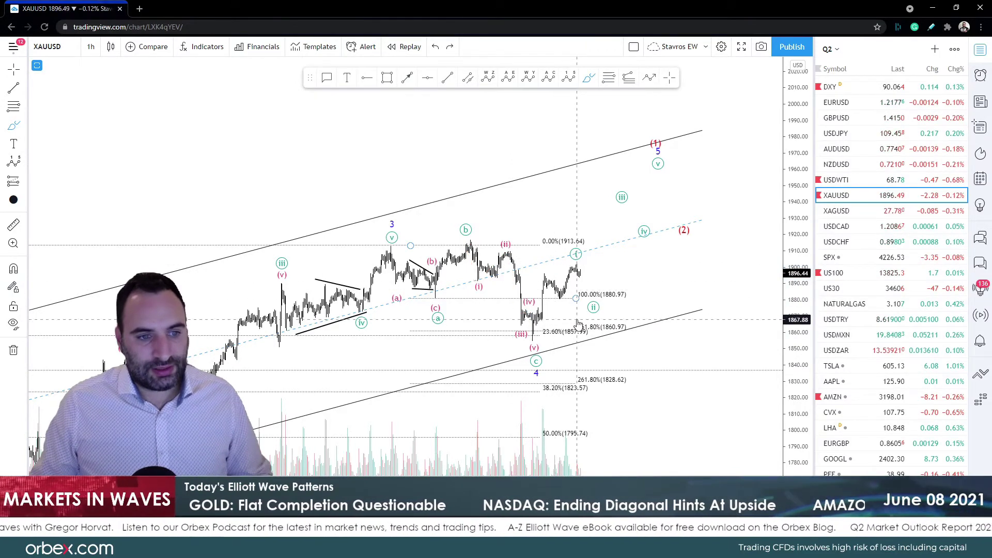
{"action": "left_click", "coordinate": [582, 276]}
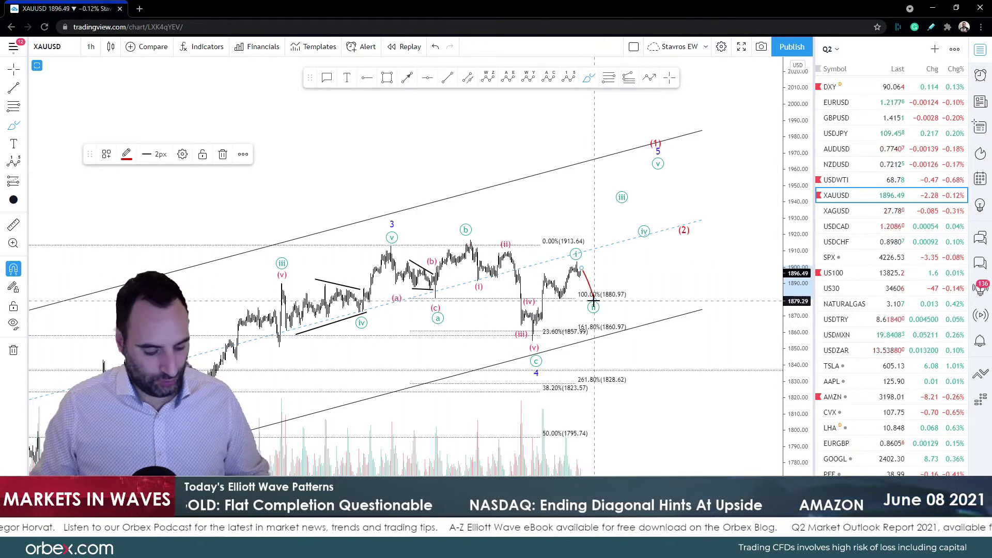
{"action": "left_click", "coordinate": [601, 268]}
Draw a Fibonacci retracement from the circled c low at 1854.57 up to the circled i high at 1900.51.
{"action": "left_click", "coordinate": [608, 77]}
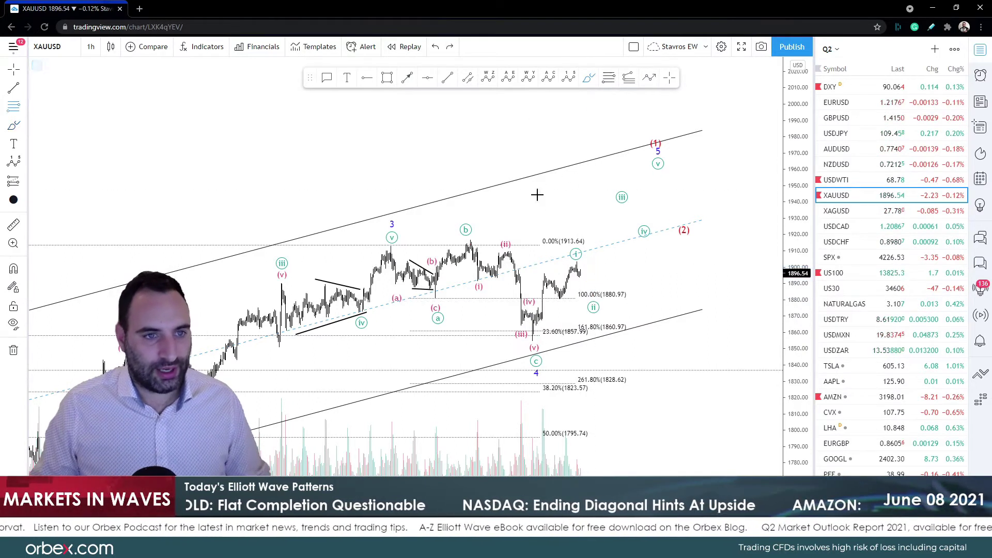
{"action": "left_click", "coordinate": [530, 341]}
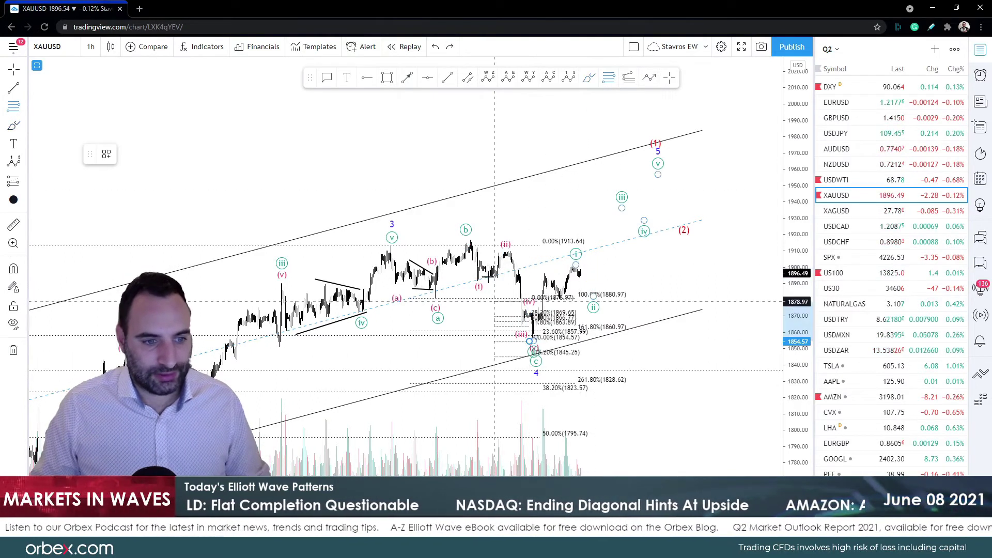
{"action": "left_click", "coordinate": [619, 265]}
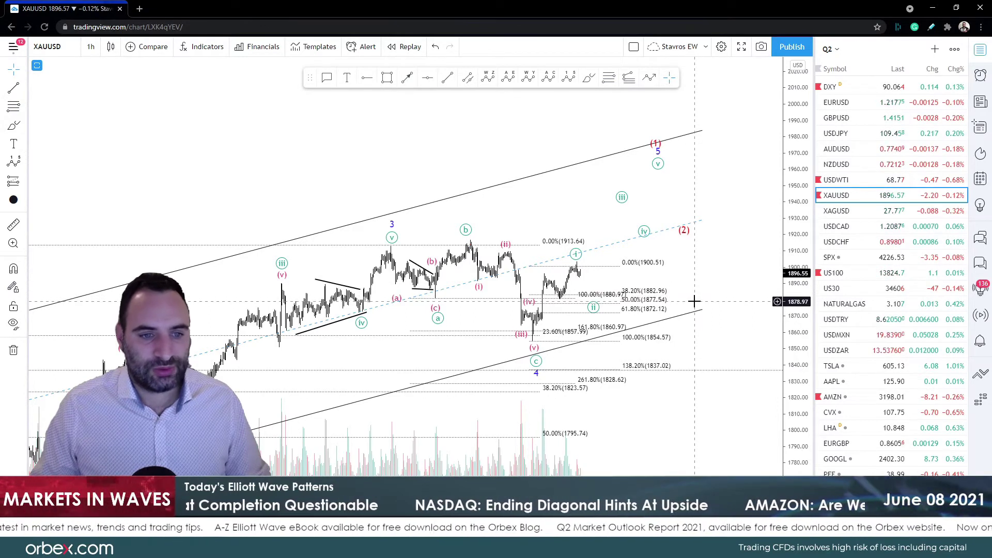
With the indicator panes restored, brush and undo the circled b–c–i path down to the 261.80% level, and maximize the price pane again.
{"action": "double_click", "coordinate": [407, 359]}
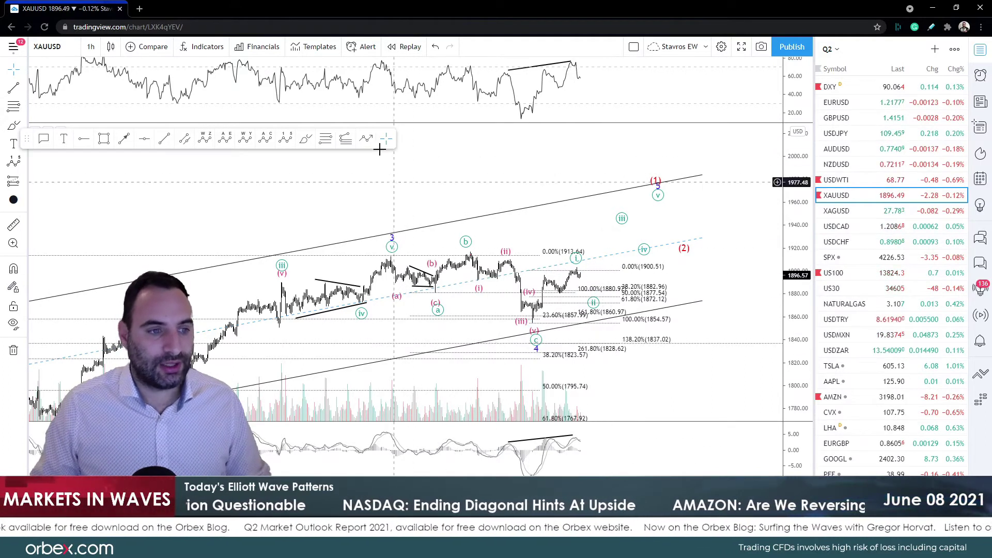
{"action": "left_click", "coordinate": [305, 138]}
{"action": "mouse_move", "coordinate": [467, 257]}
{"action": "left_mouse_down"}
{"action": "mouse_move", "coordinate": [532, 317]}
{"action": "mouse_move", "coordinate": [574, 270]}
{"action": "mouse_move", "coordinate": [586, 316]}
{"action": "mouse_move", "coordinate": [627, 363]}
{"action": "mouse_move", "coordinate": [576, 349]}
{"action": "mouse_move", "coordinate": [656, 365]}
{"action": "left_mouse_up"}
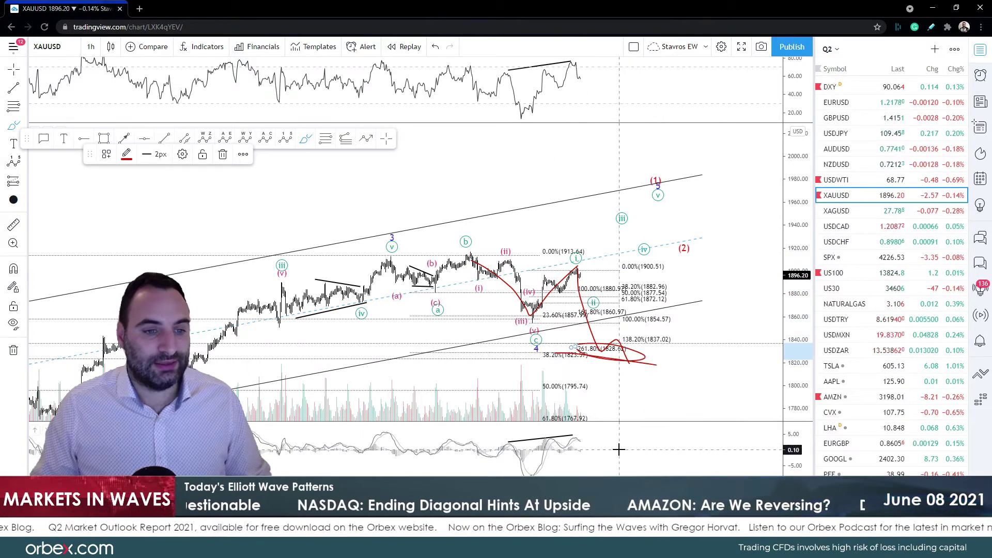
{"action": "left_click", "coordinate": [517, 334]}
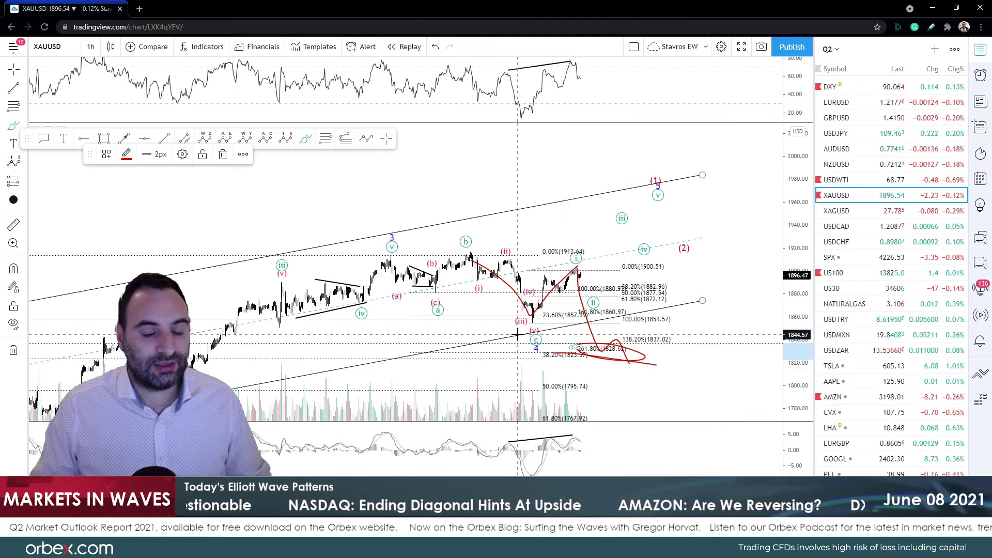
{"action": "left_click", "coordinate": [631, 373]}
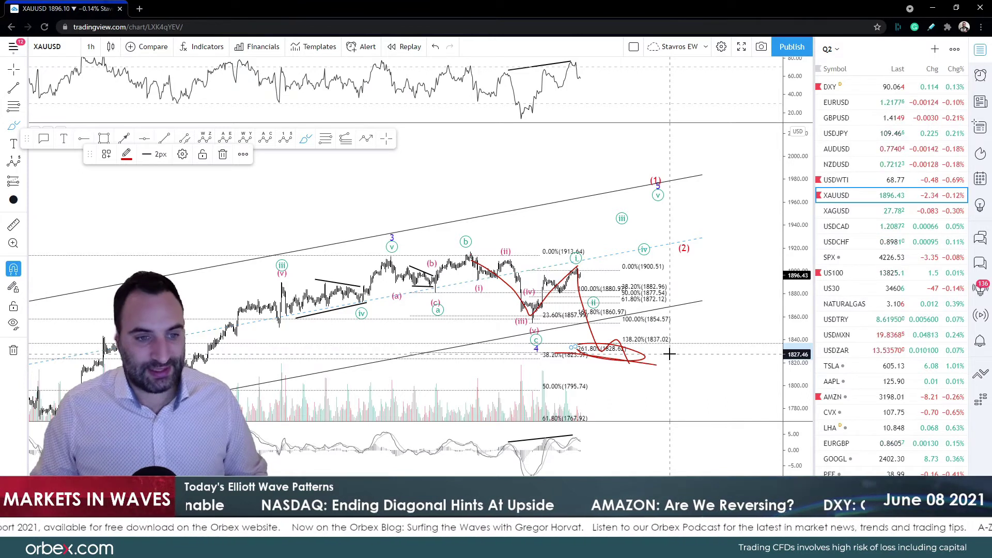
{"action": "key", "text": "ctrl+z"}
{"action": "key", "text": "ctrl+z"}
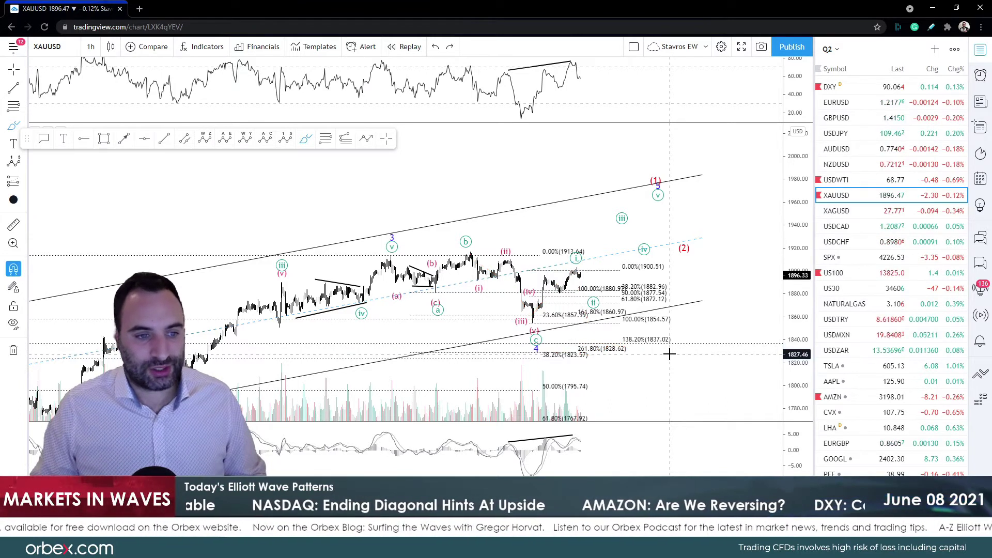
{"action": "double_click", "coordinate": [505, 177]}
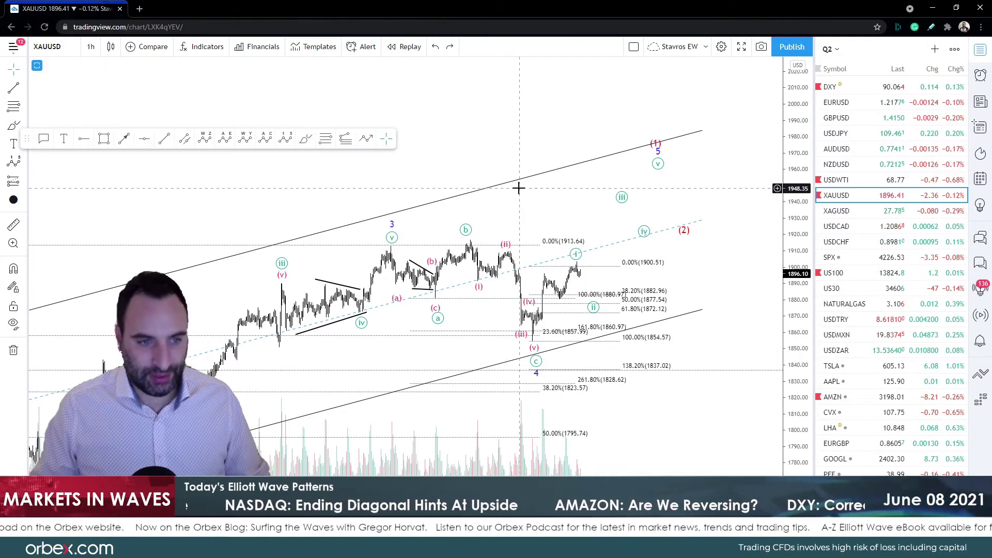
Brush the five-wave fall from circled b to circled c and the rebound to just beyond circled i.
{"action": "left_click_drag", "start_coordinate": [516, 186], "coordinate": [547, 186]}
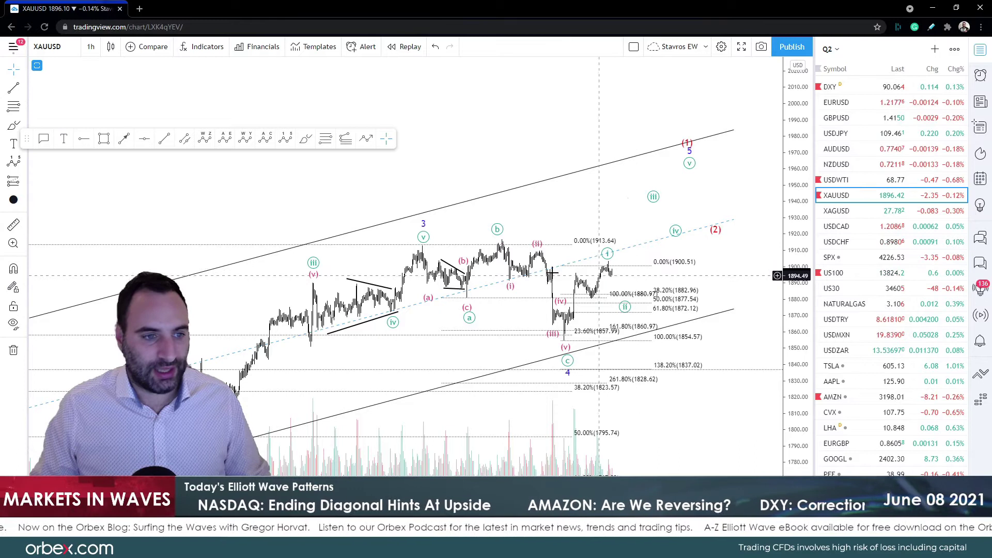
{"action": "left_click", "coordinate": [306, 140]}
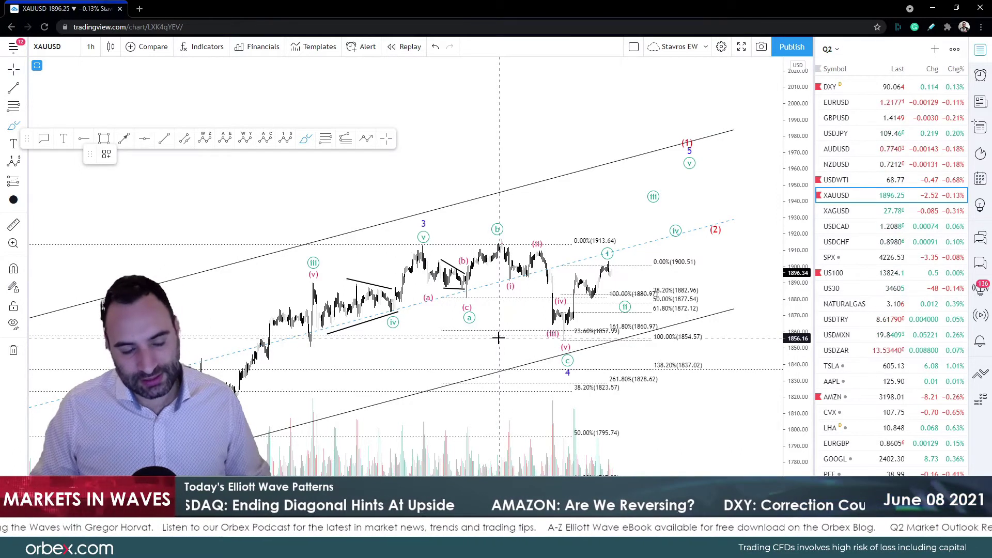
{"action": "mouse_move", "coordinate": [497, 221]}
{"action": "left_mouse_down"}
{"action": "mouse_move", "coordinate": [498, 242]}
{"action": "mouse_move", "coordinate": [510, 217]}
{"action": "mouse_move", "coordinate": [512, 274]}
{"action": "mouse_move", "coordinate": [542, 328]}
{"action": "mouse_move", "coordinate": [566, 334]}
{"action": "mouse_move", "coordinate": [568, 352]}
{"action": "left_mouse_up"}
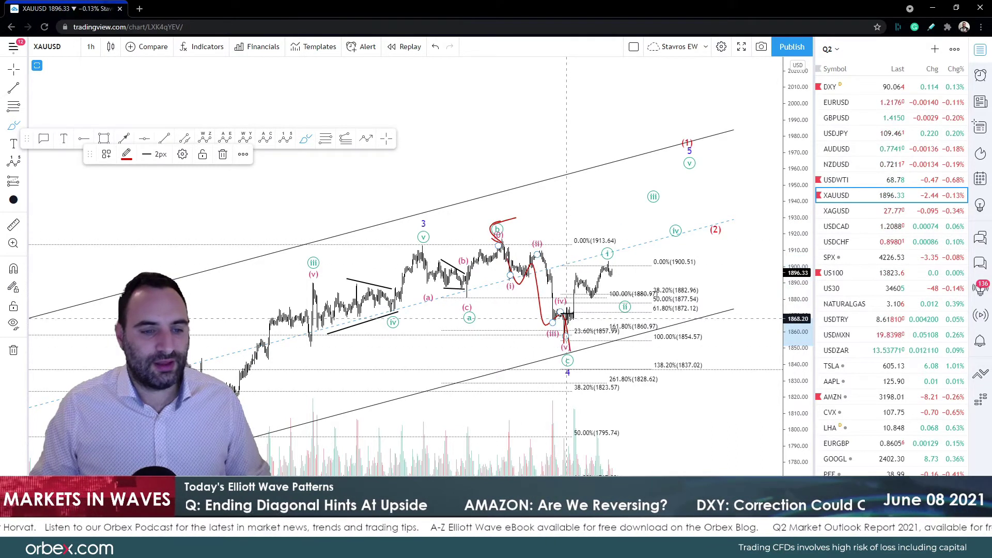
{"action": "mouse_move", "coordinate": [573, 310]}
{"action": "left_mouse_down"}
{"action": "mouse_move", "coordinate": [578, 279]}
{"action": "mouse_move", "coordinate": [591, 295]}
{"action": "mouse_move", "coordinate": [626, 250]}
{"action": "mouse_move", "coordinate": [643, 258]}
{"action": "left_mouse_up"}
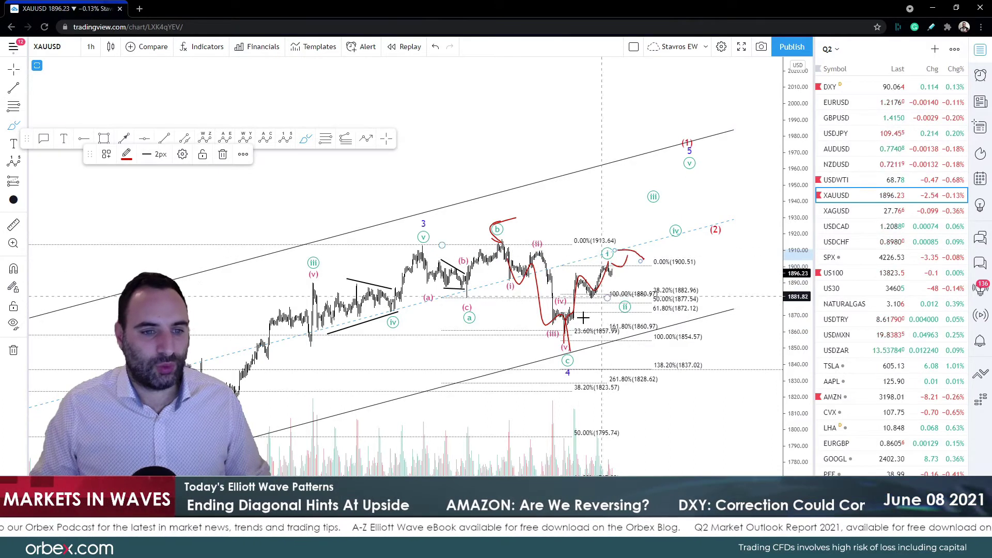
Brush a steep drop to the 50.00% level with marks at the 138.20%, 261.80% and 50.00% levels, and undo all strokes.
{"action": "left_click_drag", "start_coordinate": [634, 257], "coordinate": [662, 427]}
{"action": "mouse_move", "coordinate": [644, 425]}
{"action": "left_mouse_down"}
{"action": "mouse_move", "coordinate": [648, 432]}
{"action": "mouse_move", "coordinate": [683, 409]}
{"action": "left_mouse_up"}
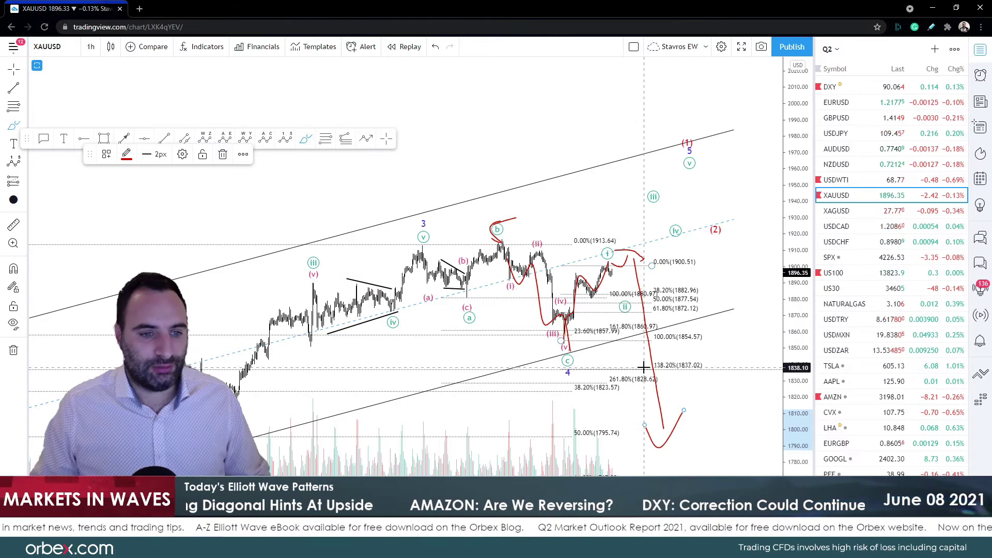
{"action": "left_click_drag", "start_coordinate": [624, 371], "coordinate": [711, 382]}
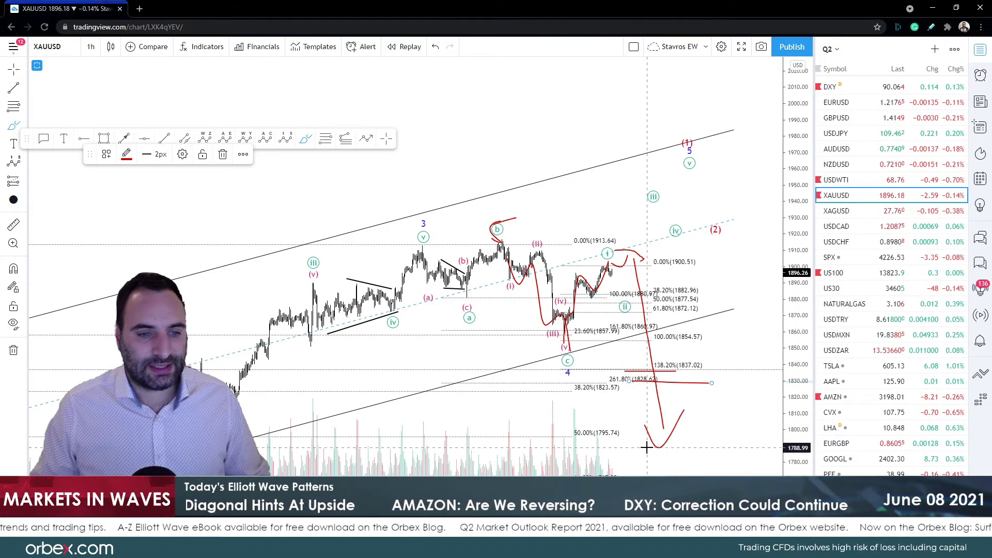
{"action": "left_click_drag", "start_coordinate": [642, 416], "coordinate": [662, 434]}
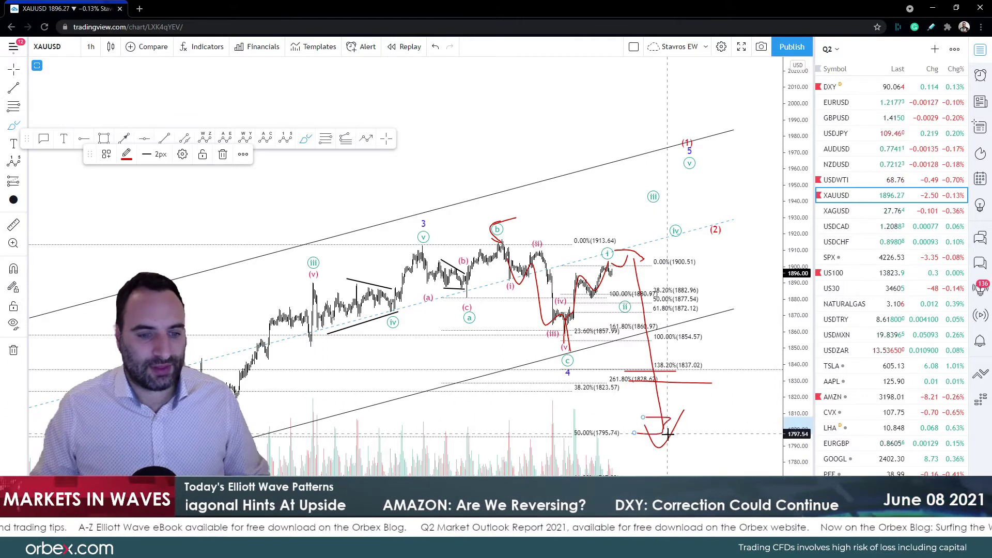
{"action": "key", "text": "ctrl+z"}
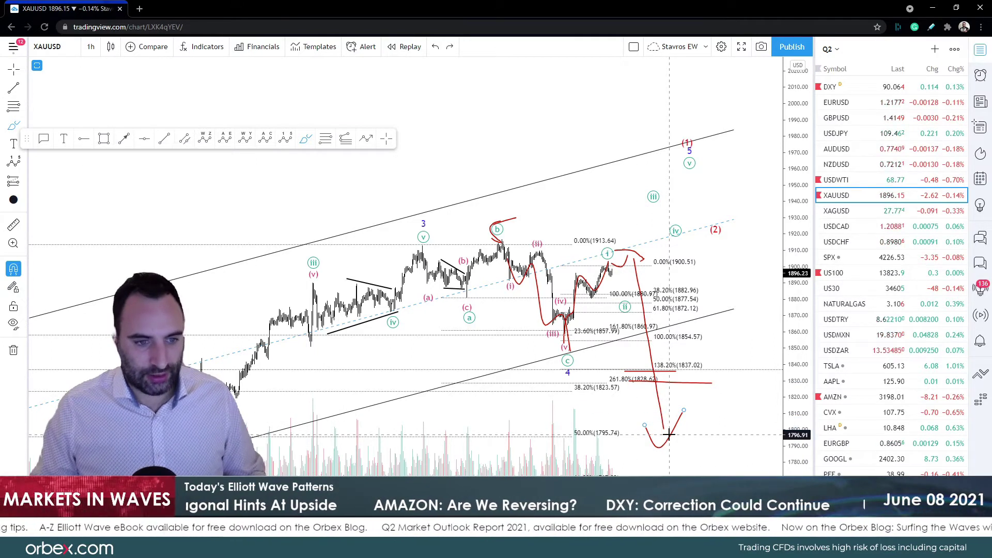
{"action": "key", "text": "ctrl+z"}
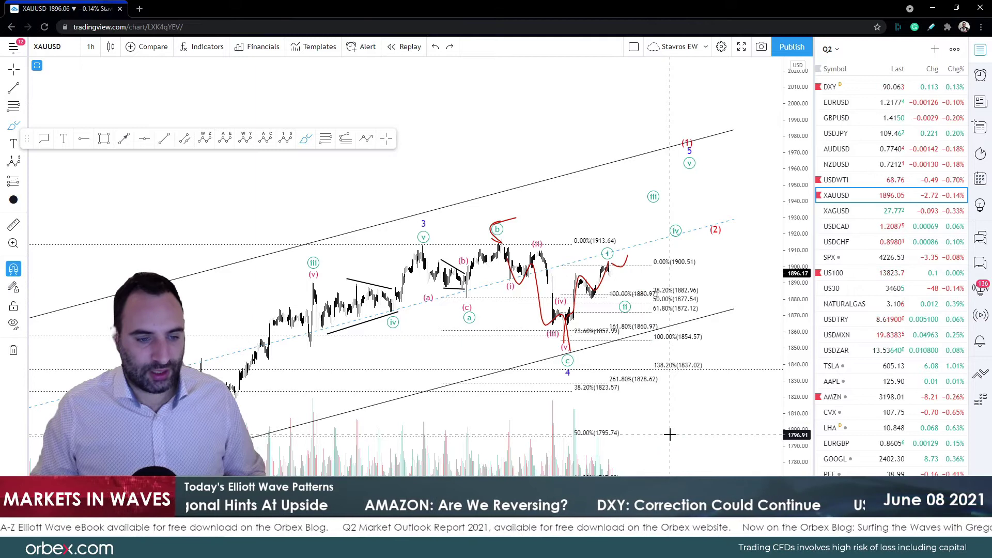
{"action": "key", "text": "ctrl+z"}
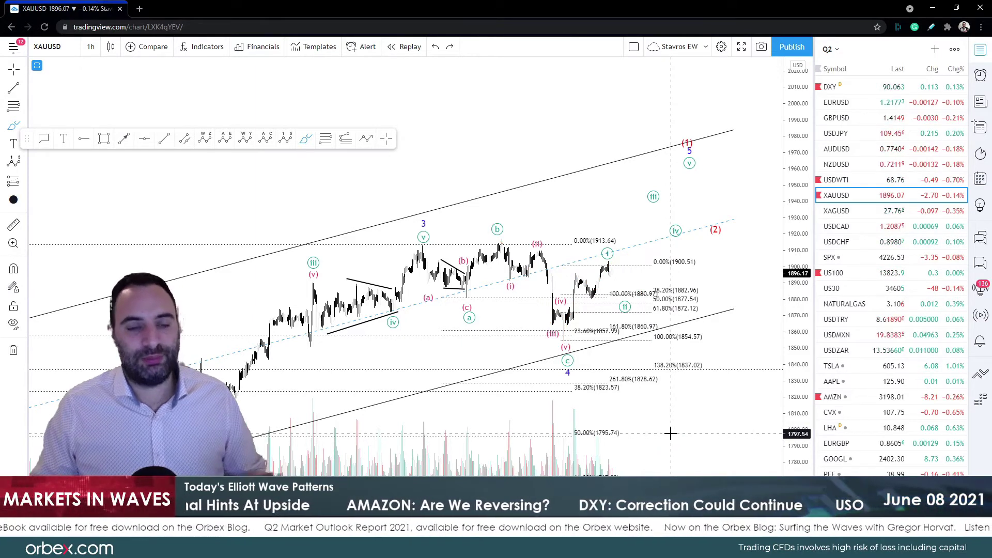
Brush a curved arrow at the red (1) and a drop through the red (2) to below the channel, and undo them.
{"action": "mouse_move", "coordinate": [579, 192]}
{"action": "left_mouse_down"}
{"action": "mouse_move", "coordinate": [564, 205]}
{"action": "mouse_move", "coordinate": [592, 210]}
{"action": "left_mouse_up"}
{"action": "mouse_move", "coordinate": [689, 153]}
{"action": "left_mouse_down"}
{"action": "mouse_move", "coordinate": [714, 243]}
{"action": "mouse_move", "coordinate": [734, 404]}
{"action": "left_mouse_up"}
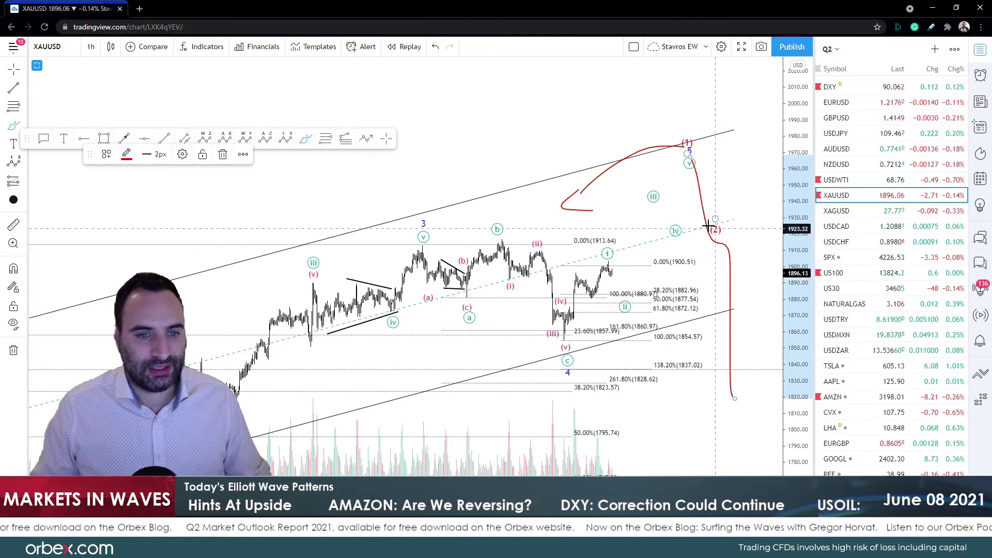
{"action": "left_click_drag", "start_coordinate": [715, 220], "coordinate": [710, 218]}
{"action": "key", "text": "ctrl+z"}
{"action": "key", "text": "ctrl+z"}
{"action": "key", "text": "ctrl+z"}
{"action": "key", "text": "ctrl+z"}
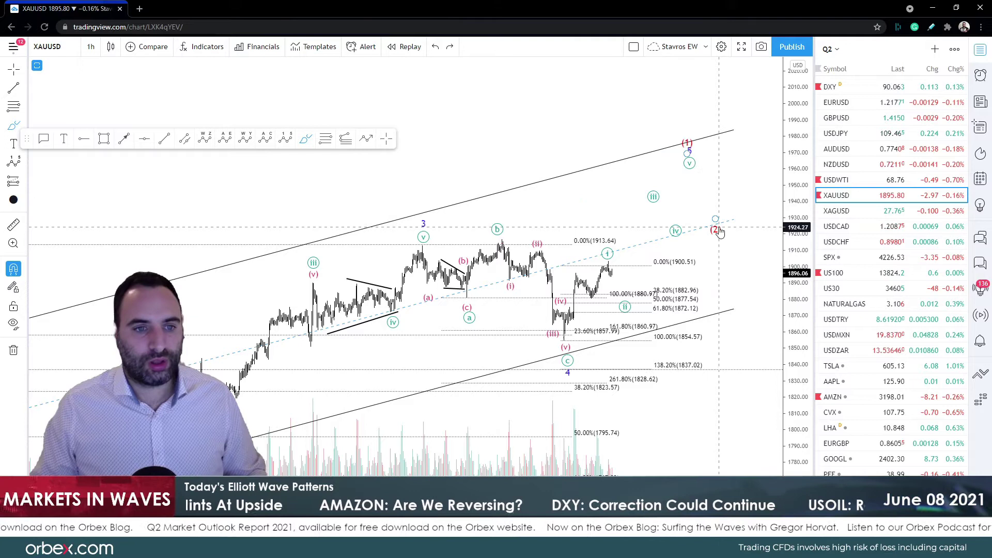
Switch to the US100 chart and rescale it to show the wedge from red (1) to red (4).
{"action": "left_click", "coordinate": [833, 272]}
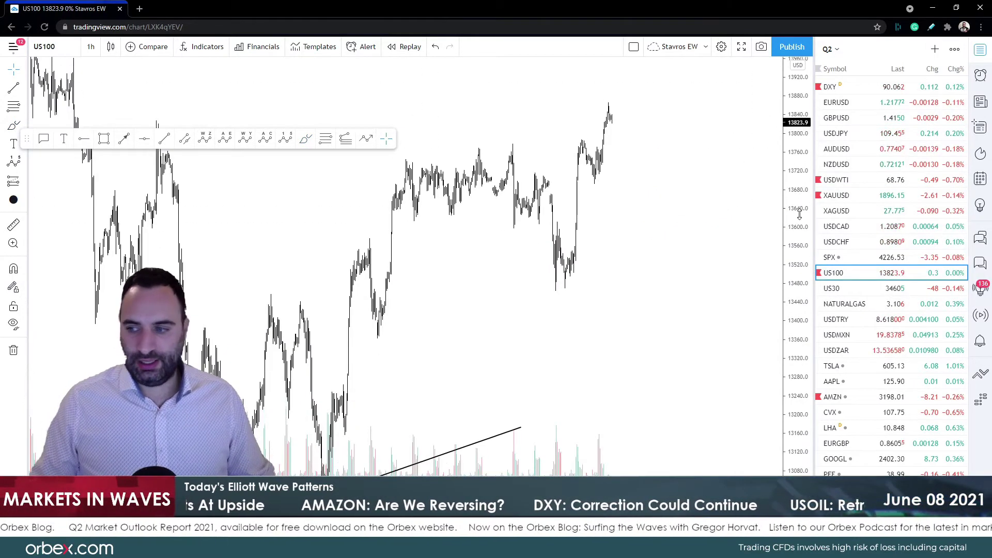
{"action": "left_click_drag", "start_coordinate": [802, 315], "coordinate": [805, 345]}
{"action": "scroll", "coordinate": [615, 339], "scroll_direction": "up", "scroll_amount": 5}
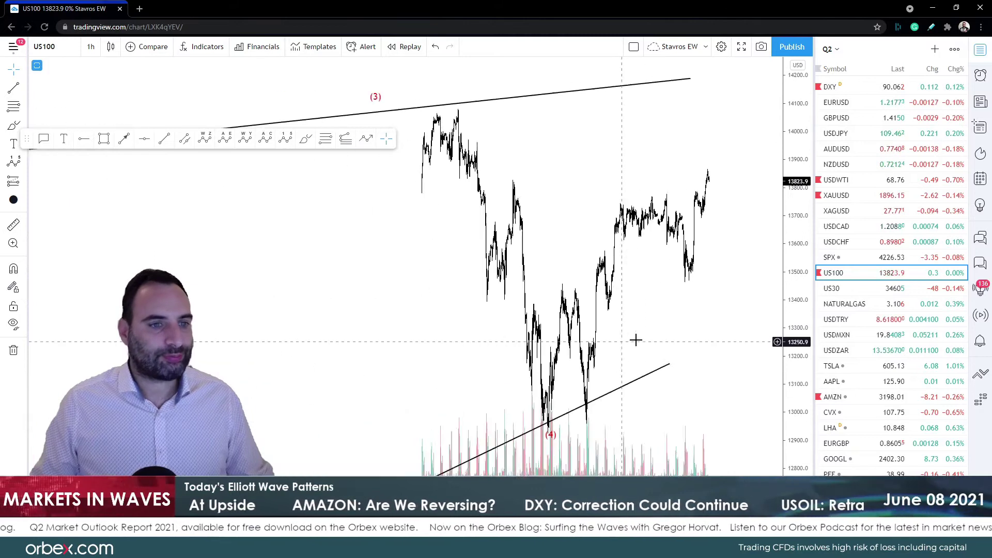
{"action": "left_click_drag", "start_coordinate": [797, 165], "coordinate": [753, 336]}
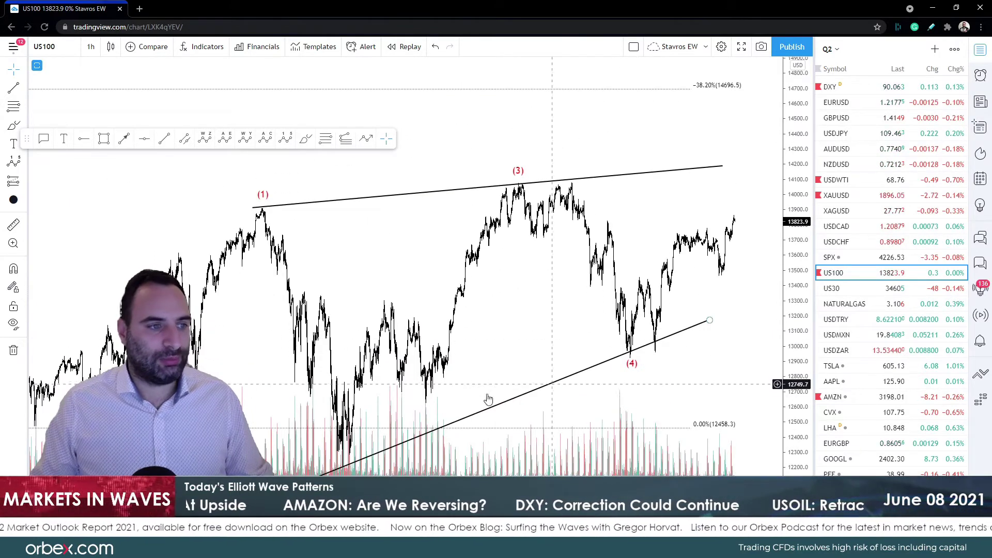
Set the US100 chart to the 2-hour interval and show the whole diagonal with its projected wave (5) label.
{"action": "left_click", "coordinate": [95, 48]}
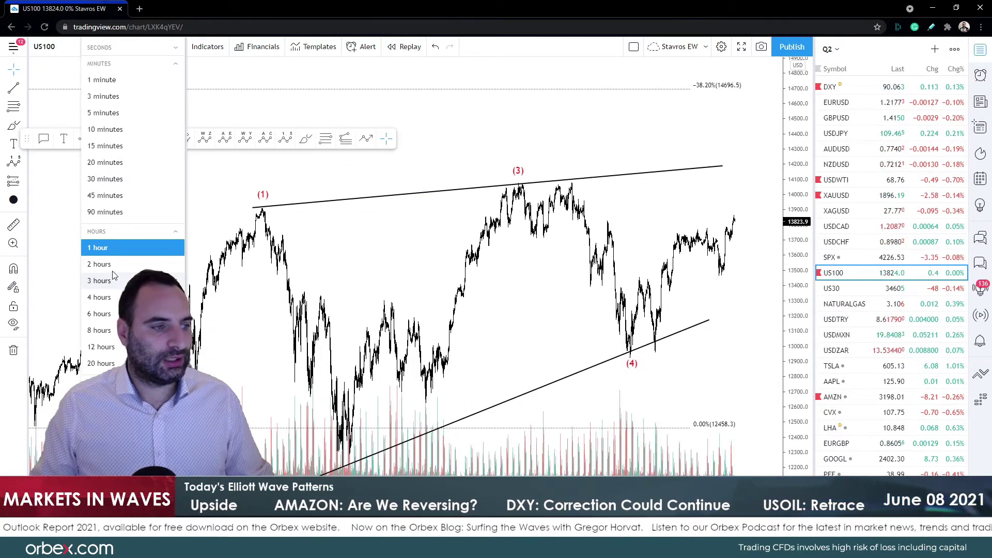
{"action": "left_click", "coordinate": [103, 261]}
{"action": "scroll", "coordinate": [757, 259], "scroll_direction": "down", "scroll_amount": 5}
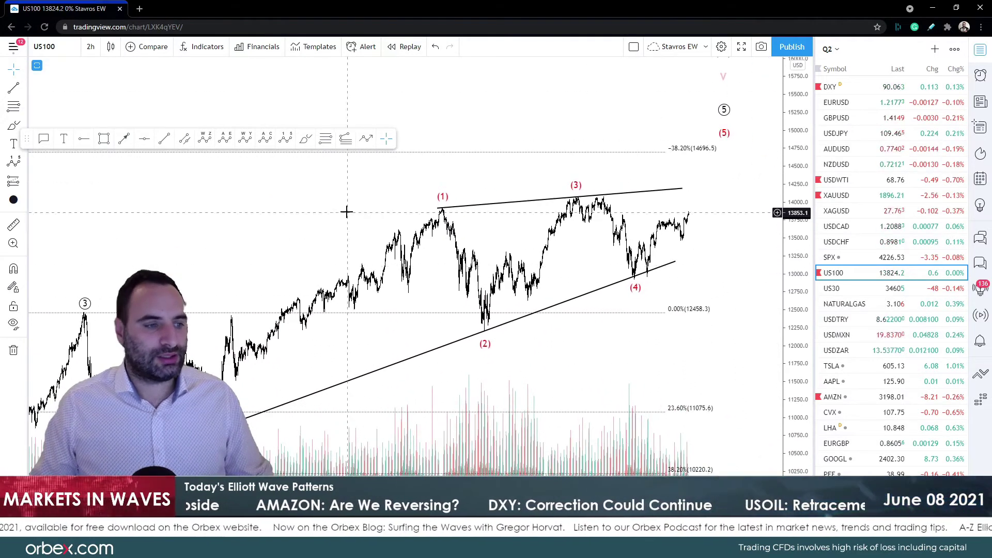
Draw a Fibonacci retracement between 12471.6 beside the circled 3 peak and the low at 10679.8.
{"action": "left_click", "coordinate": [306, 138]}
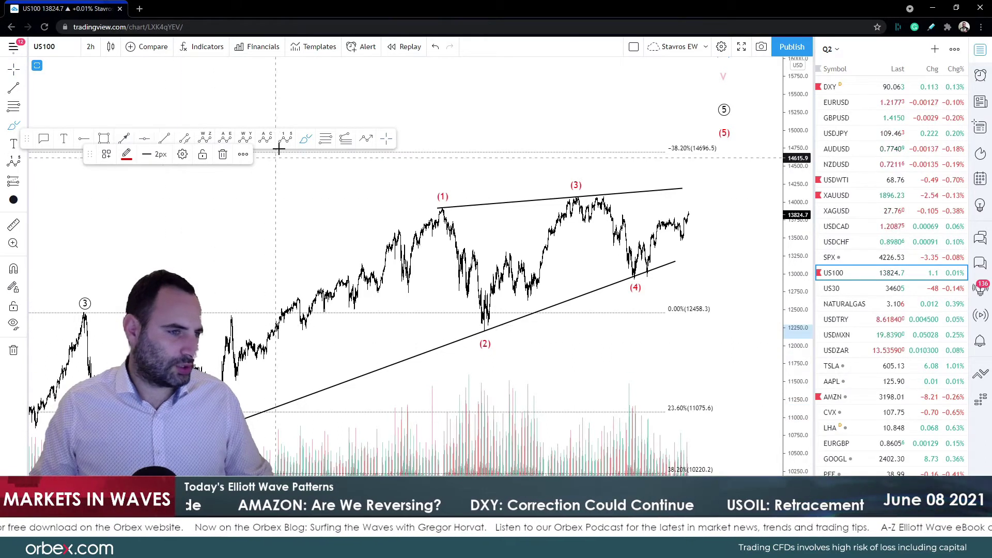
{"action": "key", "text": "alt+f"}
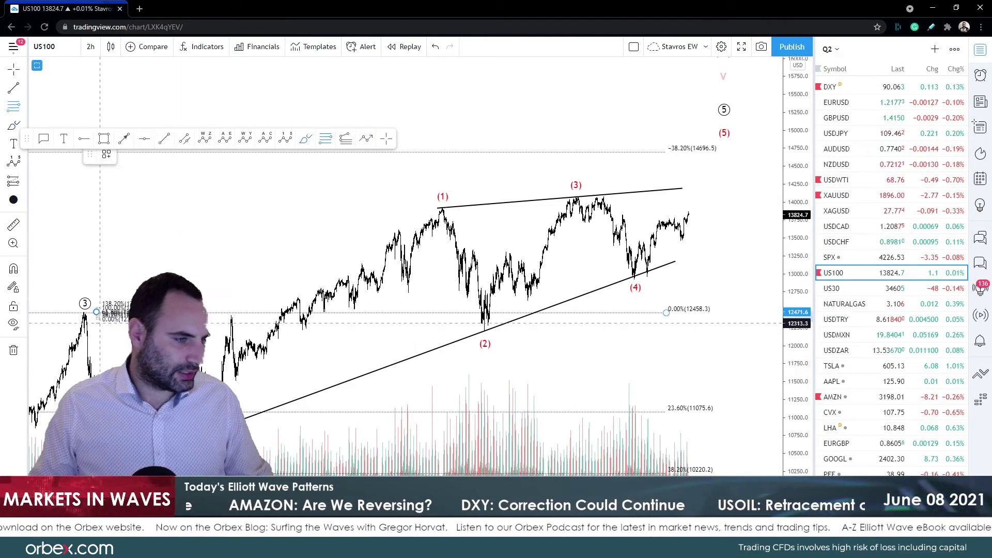
{"action": "left_click", "coordinate": [96, 312]}
{"action": "left_click", "coordinate": [665, 313]}
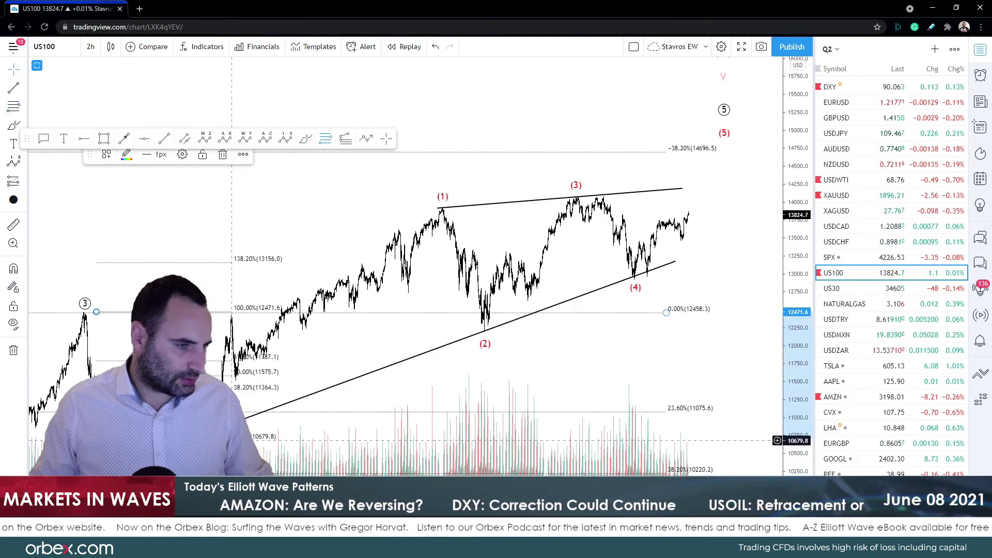
Enable the retracement's 0.876 level, close its settings, and undo the Fibonacci drawing.
{"action": "double_click", "coordinate": [665, 313]}
{"action": "left_click", "coordinate": [519, 463]}
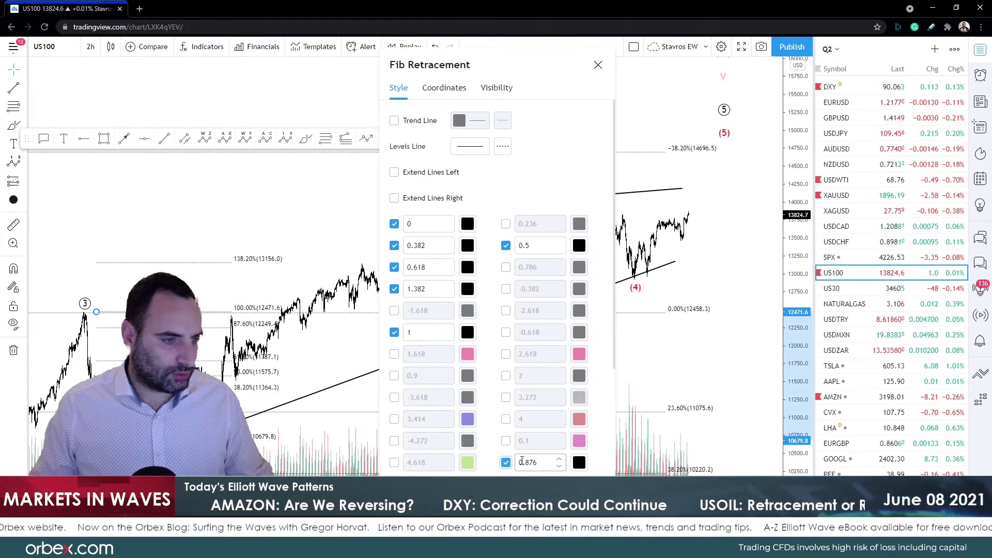
{"action": "left_click", "coordinate": [597, 64]}
{"action": "key", "text": "ctrl+z"}
{"action": "key", "text": "ctrl+z"}
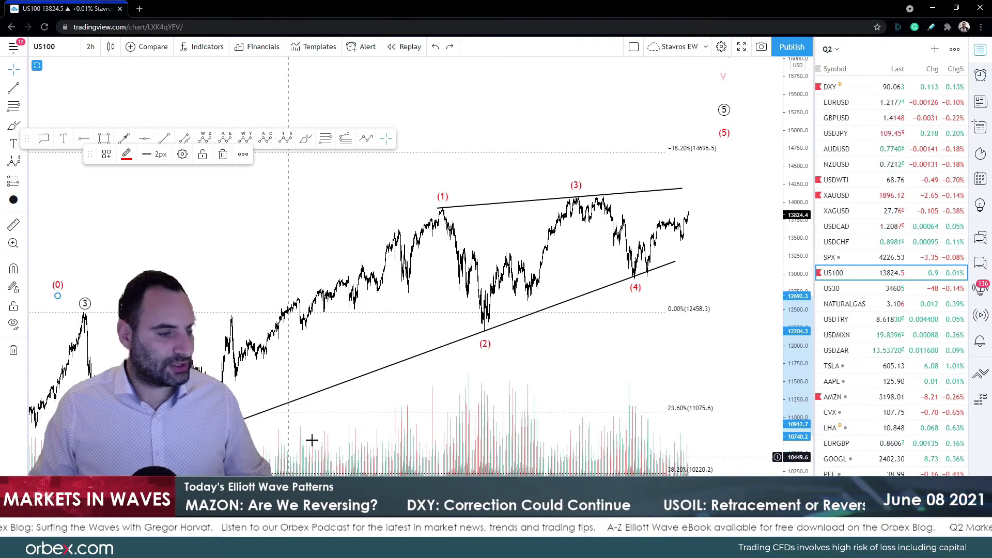
Delete the red (0) label above the circled 3 on the US100 chart.
{"action": "key", "text": "Delete"}
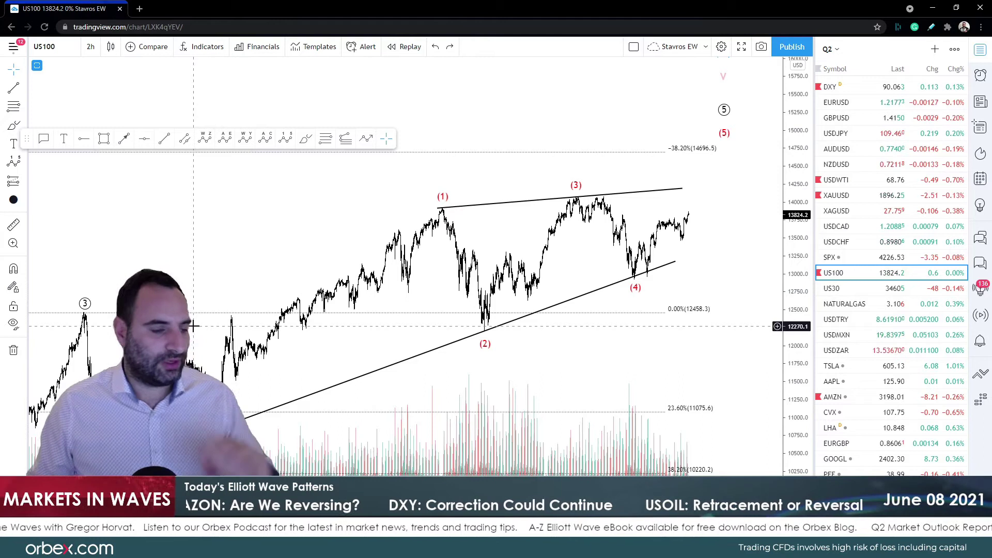
{"action": "key", "text": "ctrl+z"}
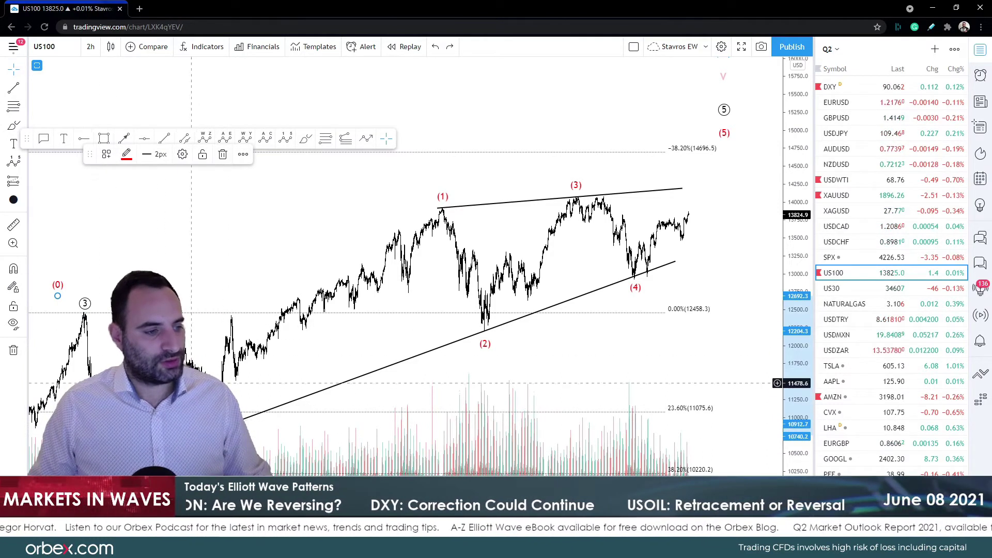
{"action": "key", "text": "Delete"}
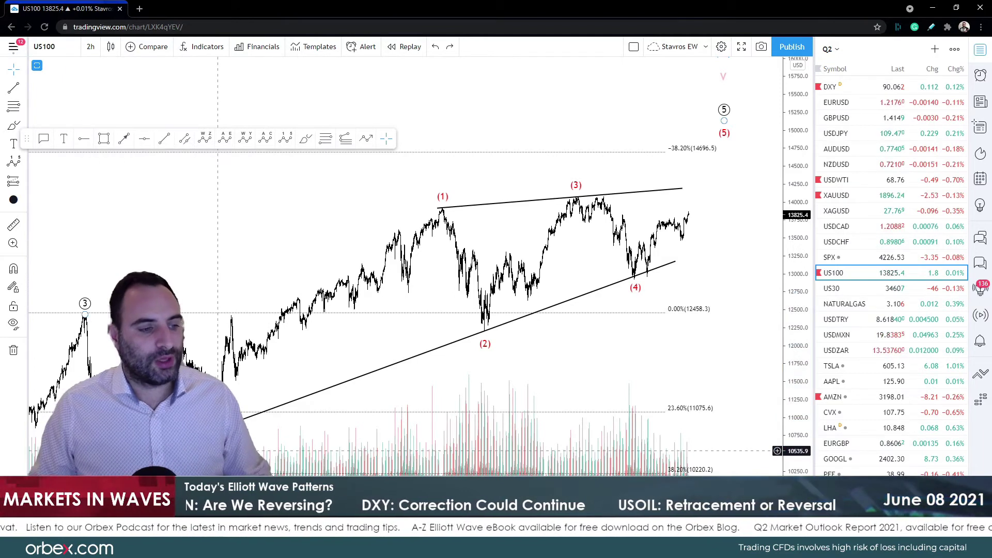
Brush the path through red (1), (2), (3) and (4) up to the wedge's upper line, mark that target, and undo the strokes.
{"action": "left_click", "coordinate": [306, 139]}
{"action": "mouse_move", "coordinate": [226, 355]}
{"action": "left_mouse_down"}
{"action": "mouse_move", "coordinate": [301, 333]}
{"action": "mouse_move", "coordinate": [426, 219]}
{"action": "mouse_move", "coordinate": [480, 318]}
{"action": "mouse_move", "coordinate": [575, 188]}
{"action": "mouse_move", "coordinate": [588, 240]}
{"action": "mouse_move", "coordinate": [640, 271]}
{"action": "left_mouse_up"}
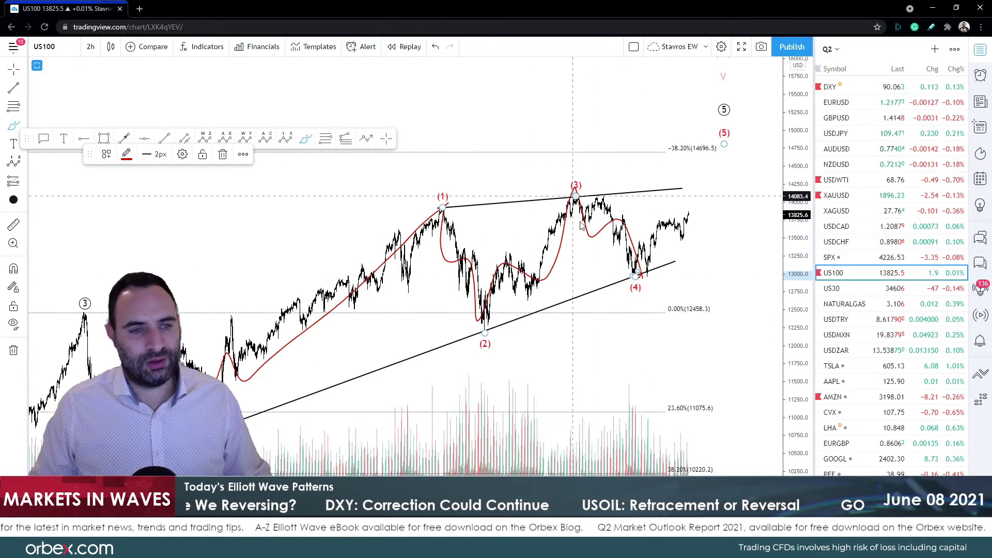
{"action": "mouse_move", "coordinate": [634, 275]}
{"action": "left_mouse_down"}
{"action": "mouse_move", "coordinate": [643, 235]}
{"action": "mouse_move", "coordinate": [648, 272]}
{"action": "mouse_move", "coordinate": [701, 190]}
{"action": "mouse_move", "coordinate": [666, 189]}
{"action": "mouse_move", "coordinate": [721, 192]}
{"action": "mouse_move", "coordinate": [698, 192]}
{"action": "mouse_move", "coordinate": [694, 170]}
{"action": "mouse_move", "coordinate": [715, 163]}
{"action": "mouse_move", "coordinate": [706, 210]}
{"action": "mouse_move", "coordinate": [695, 192]}
{"action": "left_mouse_up"}
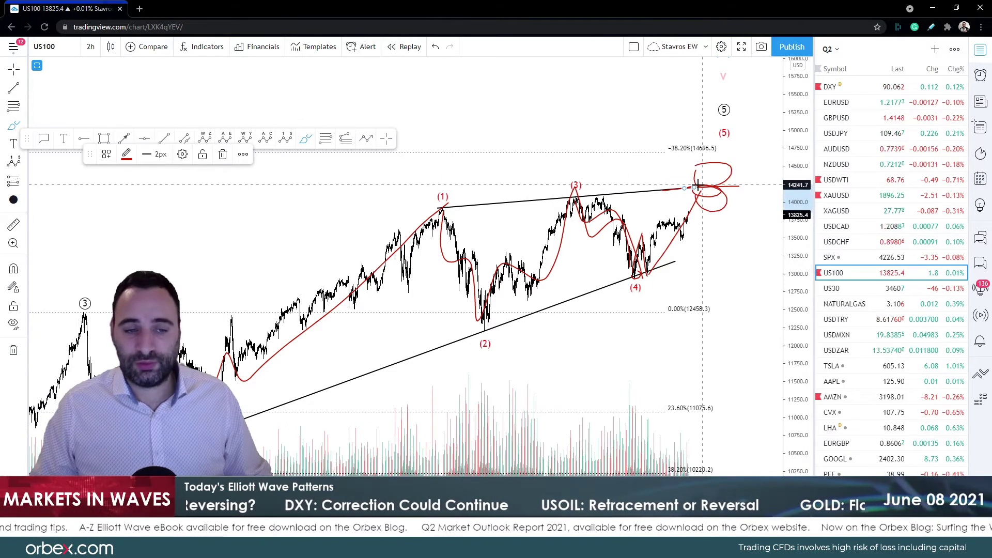
{"action": "left_click", "coordinate": [620, 194]}
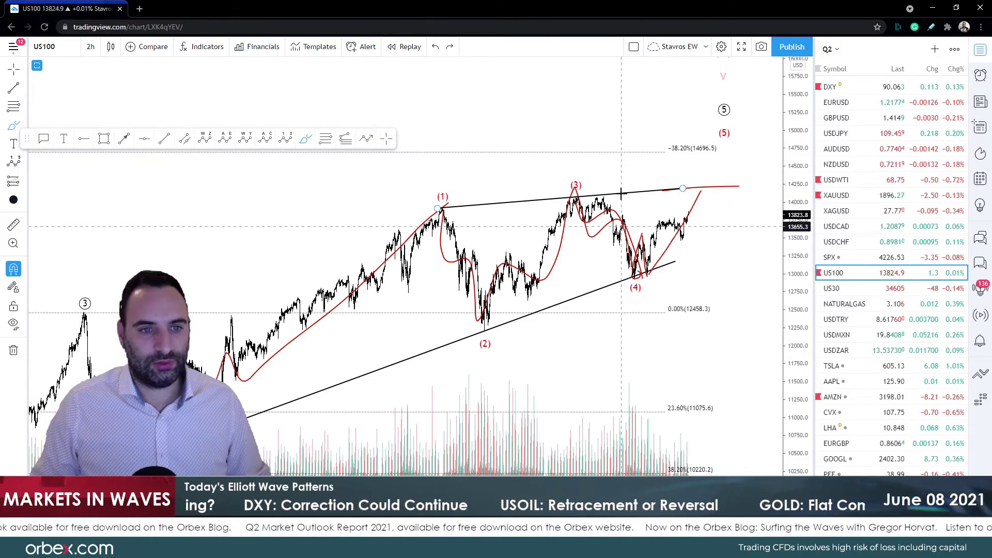
{"action": "key", "text": "ctrl+z"}
{"action": "key", "text": "ctrl+z"}
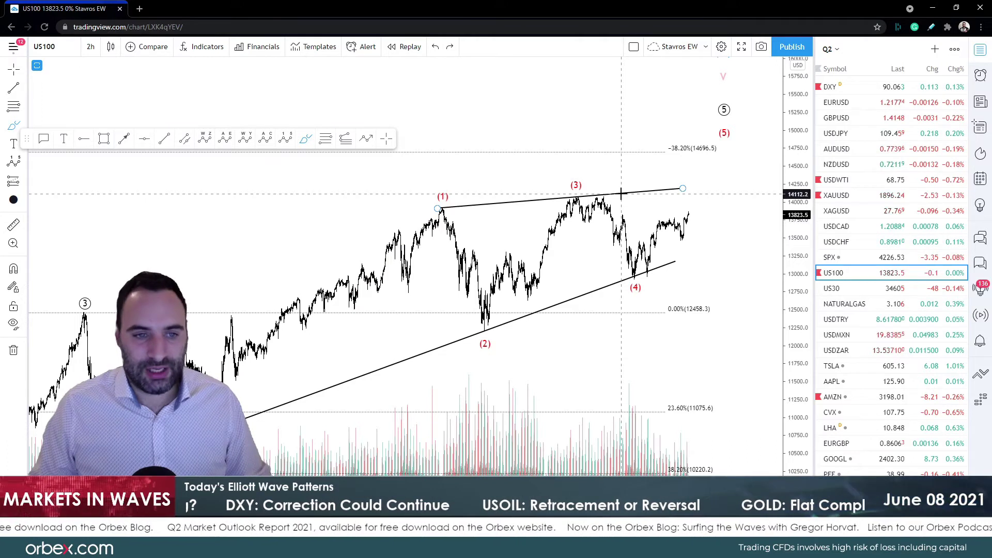
Bring back the oscillator panes, brush the three-part rise from red (4) toward the upper wedge line, and undo the strokes.
{"action": "left_click", "coordinate": [390, 138]}
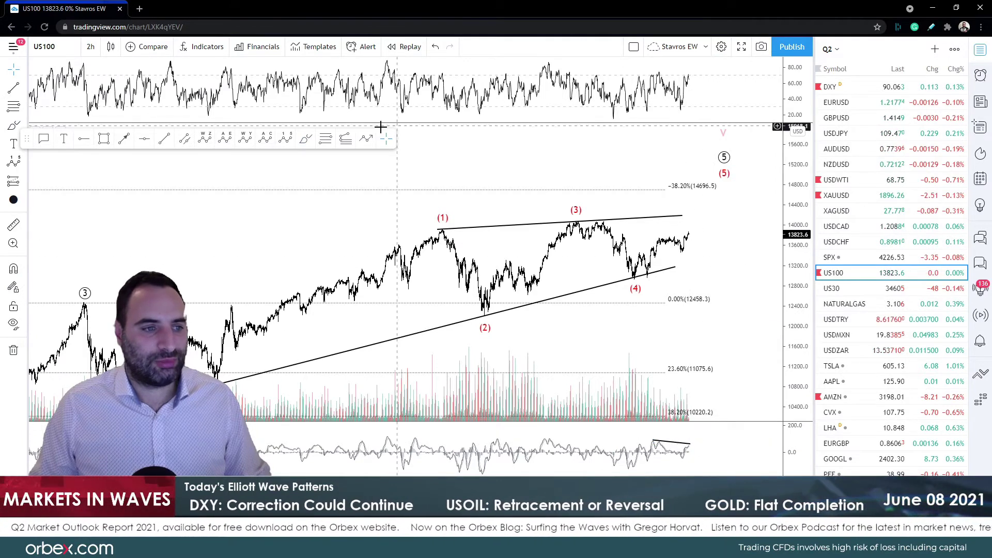
{"action": "left_click", "coordinate": [306, 138]}
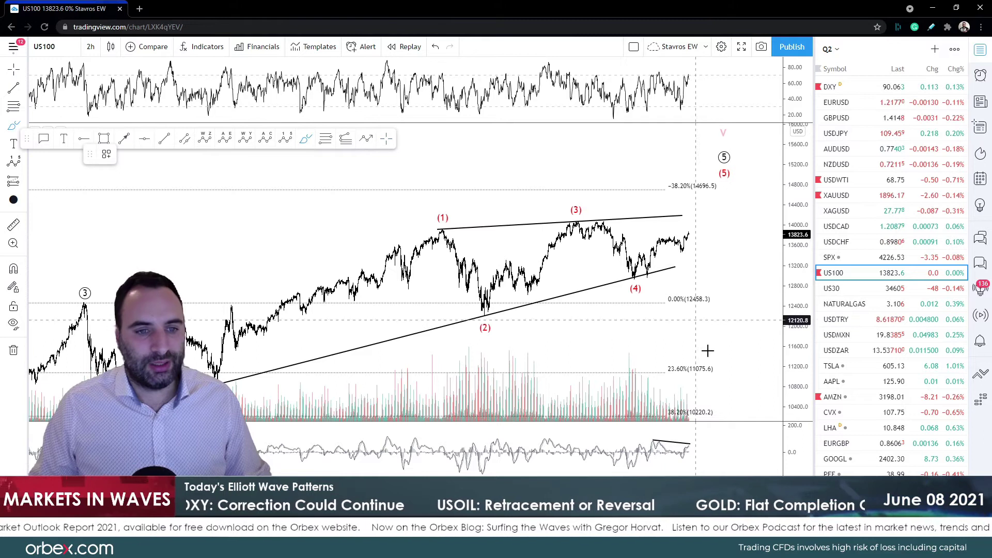
{"action": "mouse_move", "coordinate": [632, 270]}
{"action": "left_mouse_down"}
{"action": "mouse_move", "coordinate": [649, 268]}
{"action": "mouse_move", "coordinate": [657, 246]}
{"action": "mouse_move", "coordinate": [689, 232]}
{"action": "left_mouse_up"}
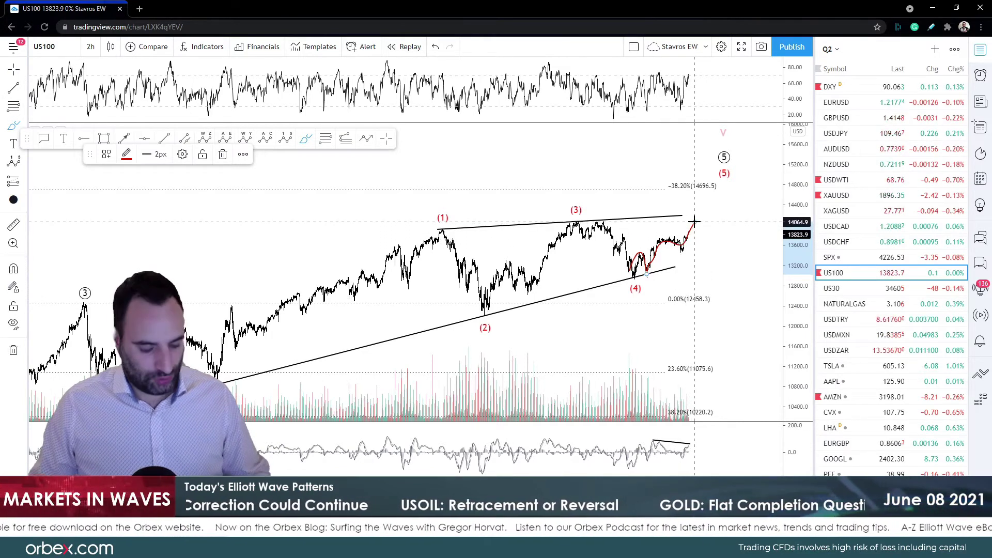
{"action": "key", "text": "ctrl+z"}
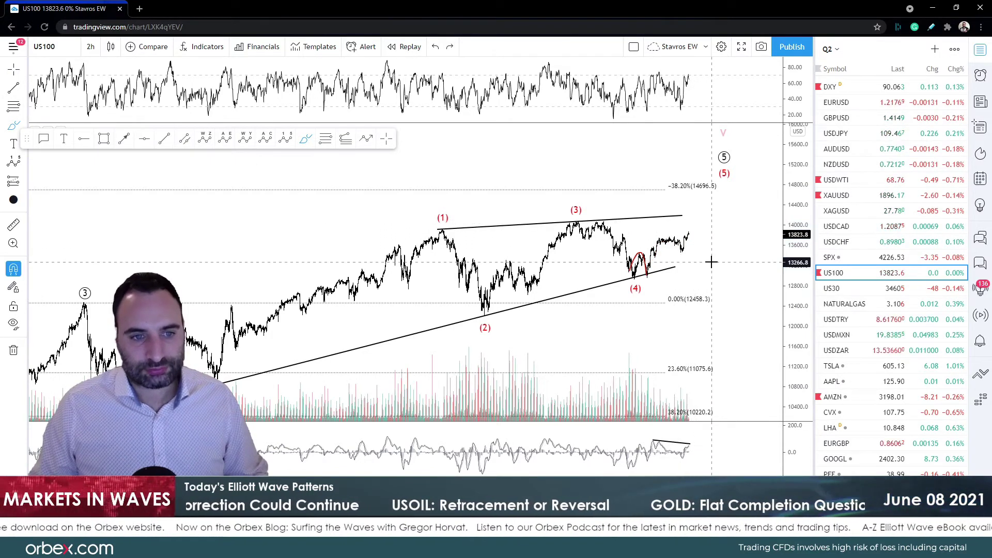
{"action": "left_click", "coordinate": [654, 442]}
{"action": "left_click", "coordinate": [643, 431]}
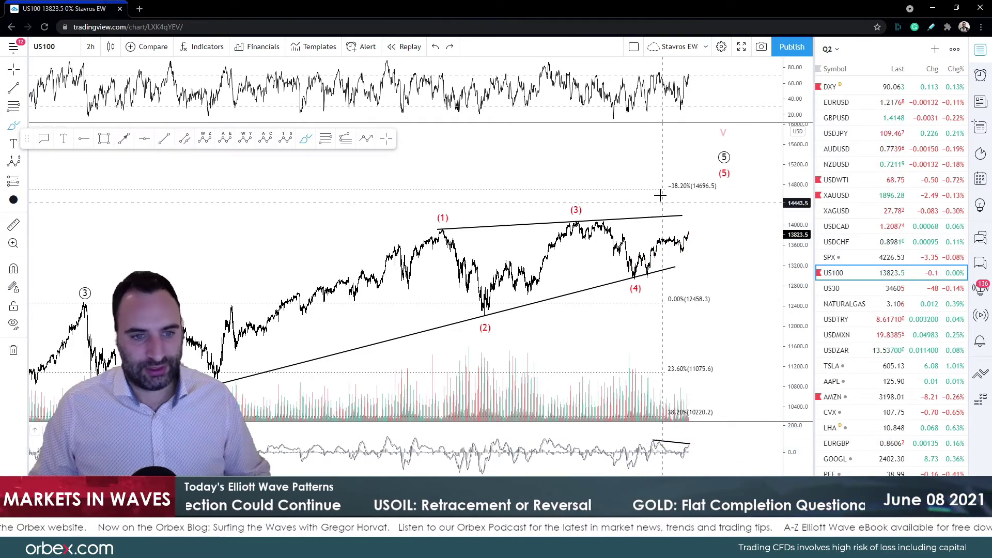
Brush the small zigzag at red (4) with its rise toward the upper line, redraw the rising leg, and undo the strokes.
{"action": "mouse_move", "coordinate": [630, 281]}
{"action": "left_mouse_down"}
{"action": "mouse_move", "coordinate": [640, 254]}
{"action": "mouse_move", "coordinate": [647, 277]}
{"action": "mouse_move", "coordinate": [659, 242]}
{"action": "mouse_move", "coordinate": [698, 219]}
{"action": "left_mouse_up"}
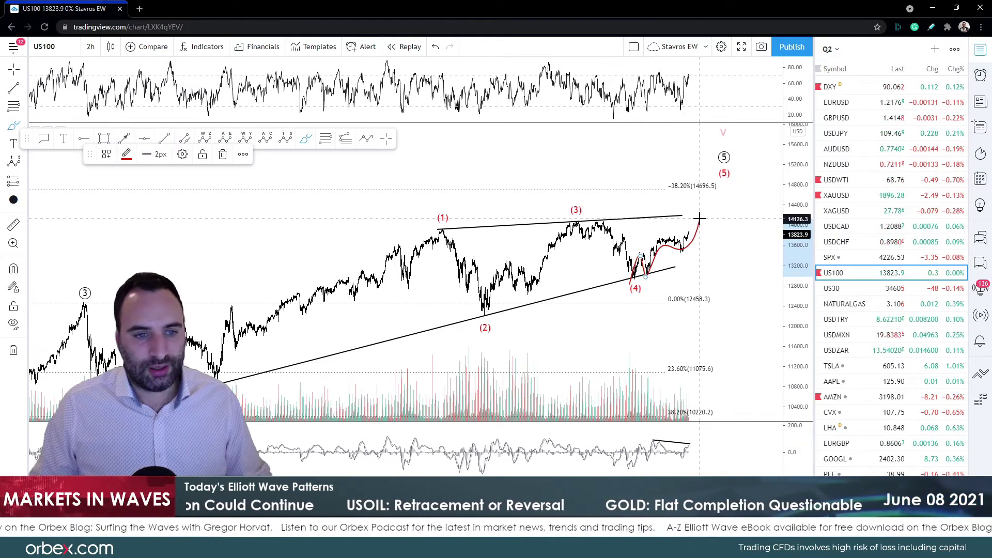
{"action": "key", "text": "ctrl+z"}
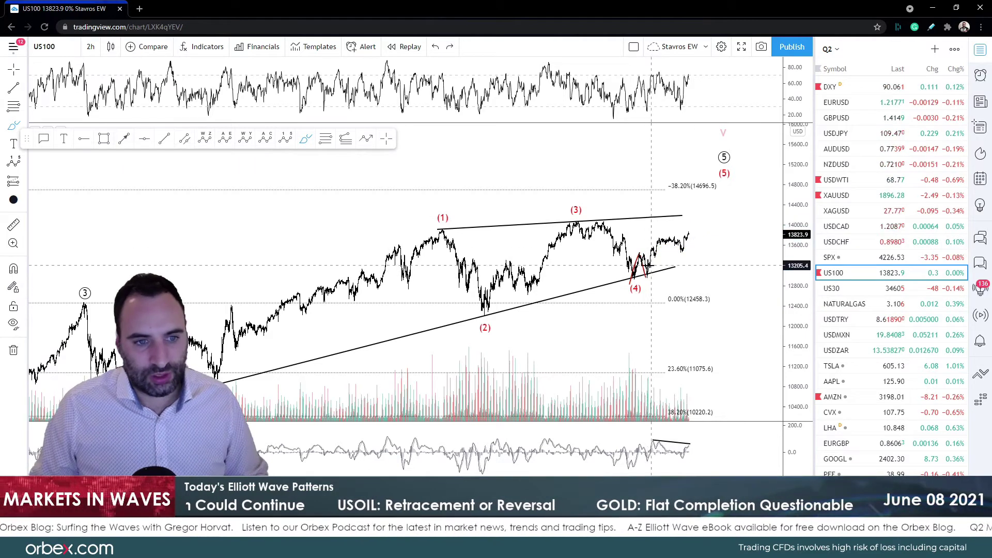
{"action": "left_click", "coordinate": [651, 256]}
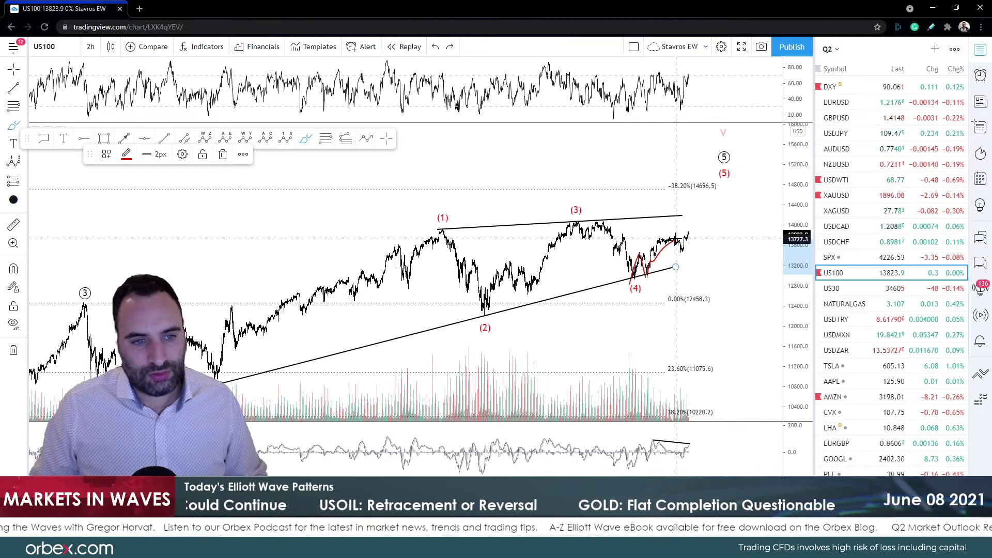
{"action": "left_click_drag", "start_coordinate": [676, 239], "coordinate": [678, 251]}
{"action": "key", "text": "ctrl+z"}
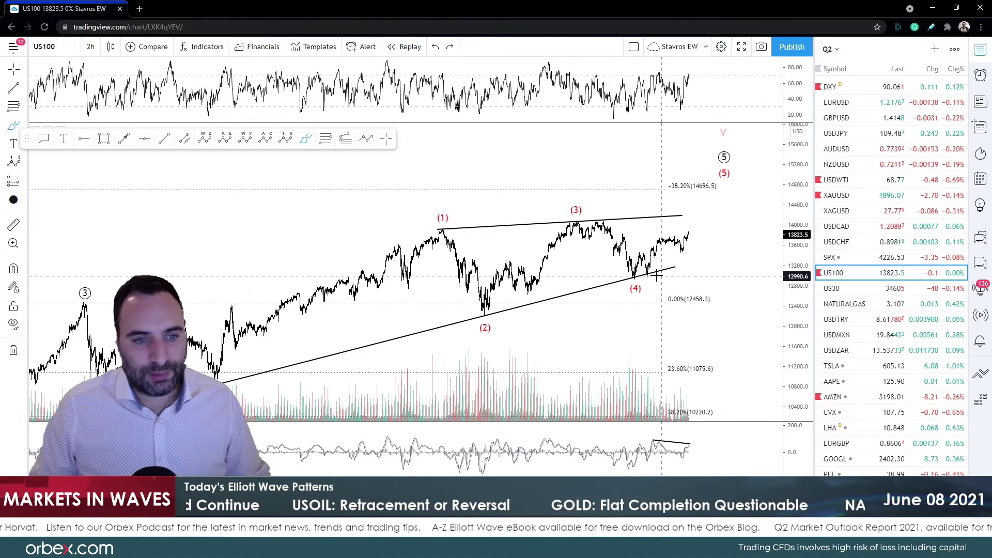
Brush the rise from the low after red (4), its sideways correction and latest push, and a projected drop marked 2.
{"action": "left_click_drag", "start_coordinate": [644, 275], "coordinate": [658, 231]}
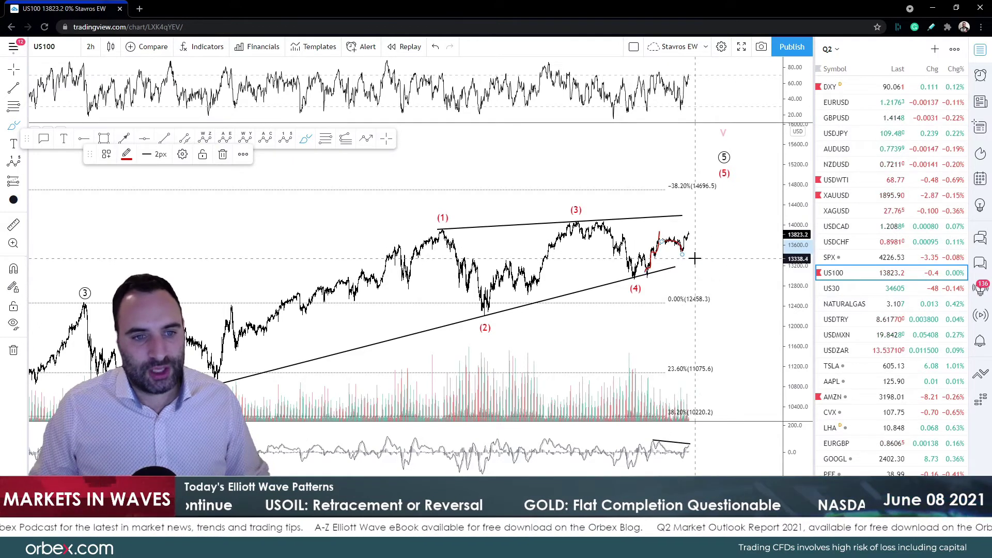
{"action": "mouse_move", "coordinate": [686, 253]}
{"action": "left_mouse_down"}
{"action": "mouse_move", "coordinate": [689, 235]}
{"action": "mouse_move", "coordinate": [696, 250]}
{"action": "left_mouse_up"}
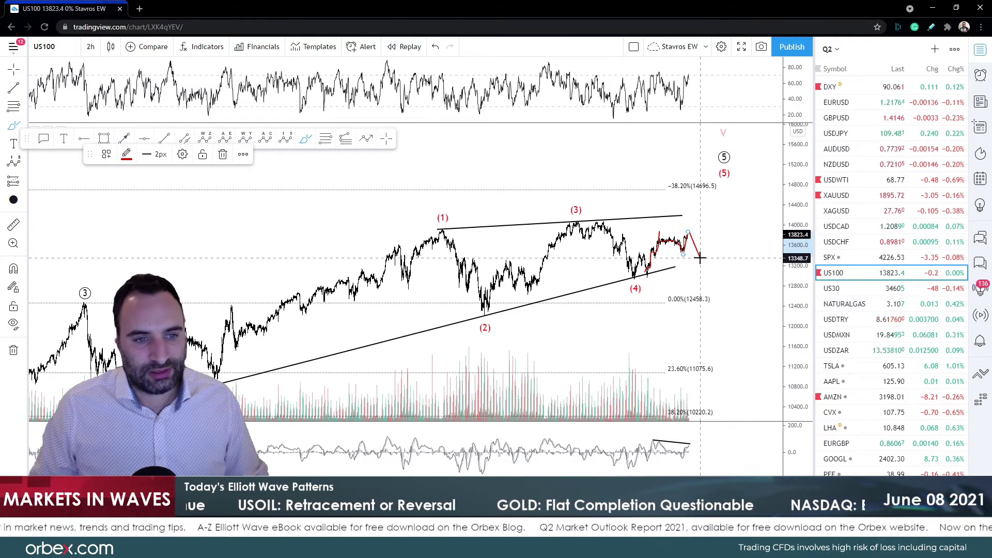
{"action": "left_click_drag", "start_coordinate": [698, 258], "coordinate": [717, 264]}
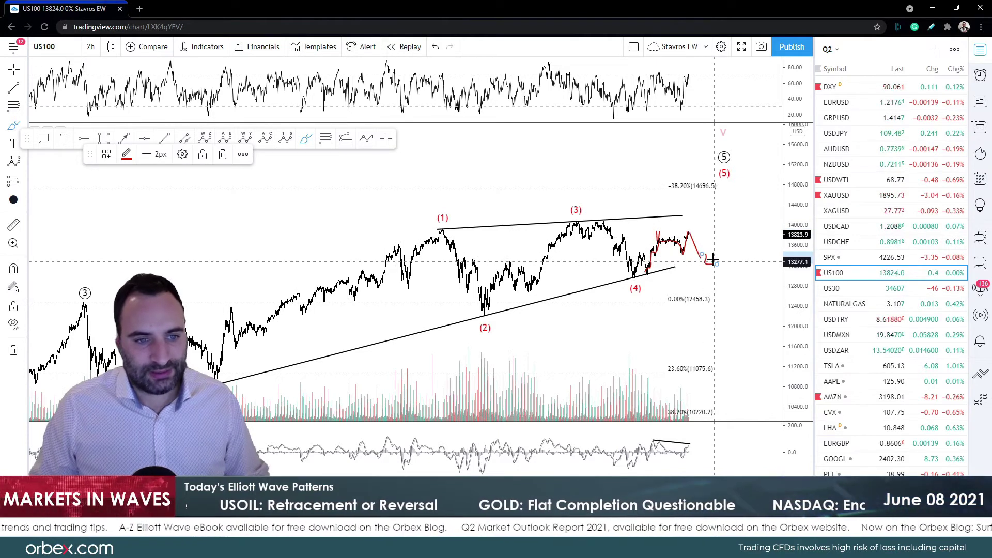
{"action": "key", "text": "Escape"}
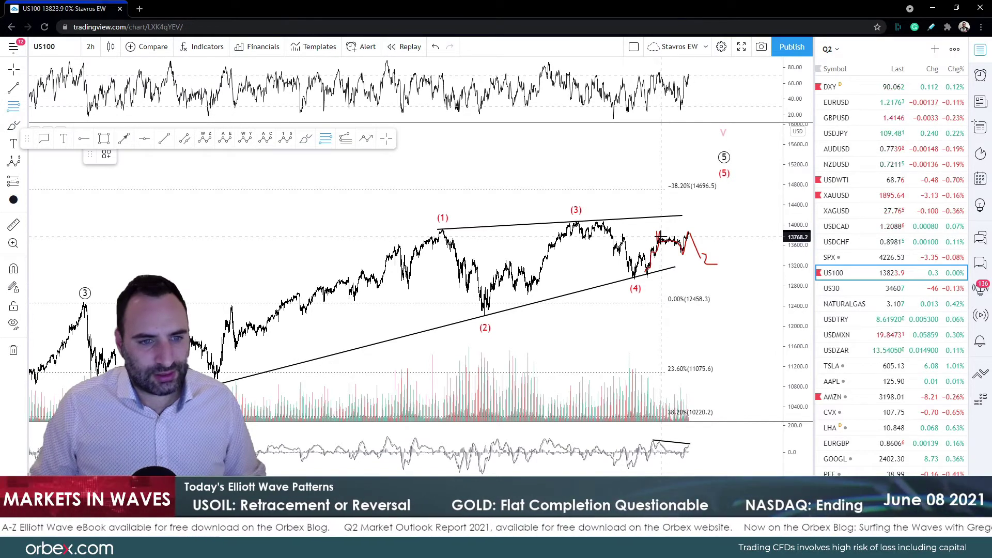
Draw a Fibonacci retracement from 13768.2 to 13451.0 on the latest pullback, and undo it together with the brush sketches.
{"action": "left_click", "coordinate": [660, 238]}
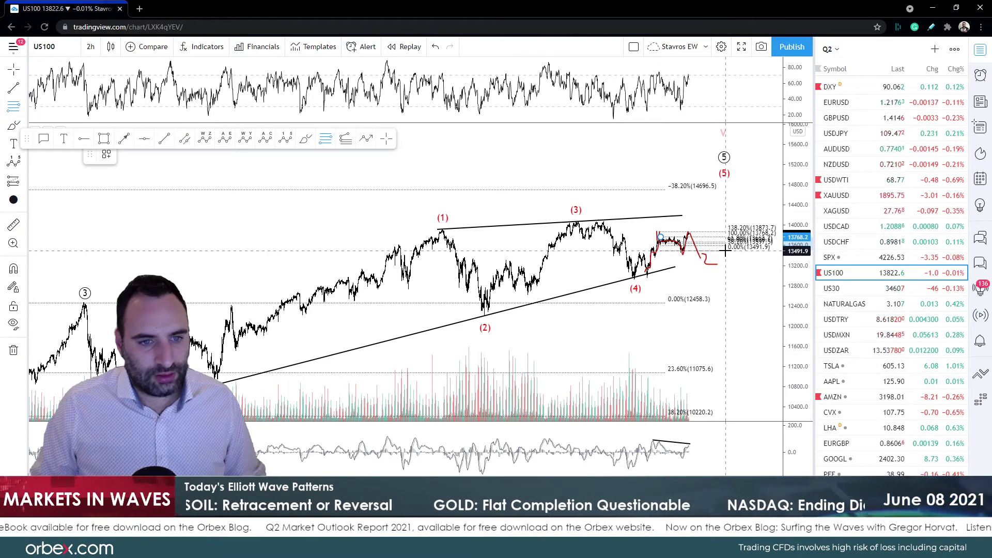
{"action": "left_click", "coordinate": [725, 253]}
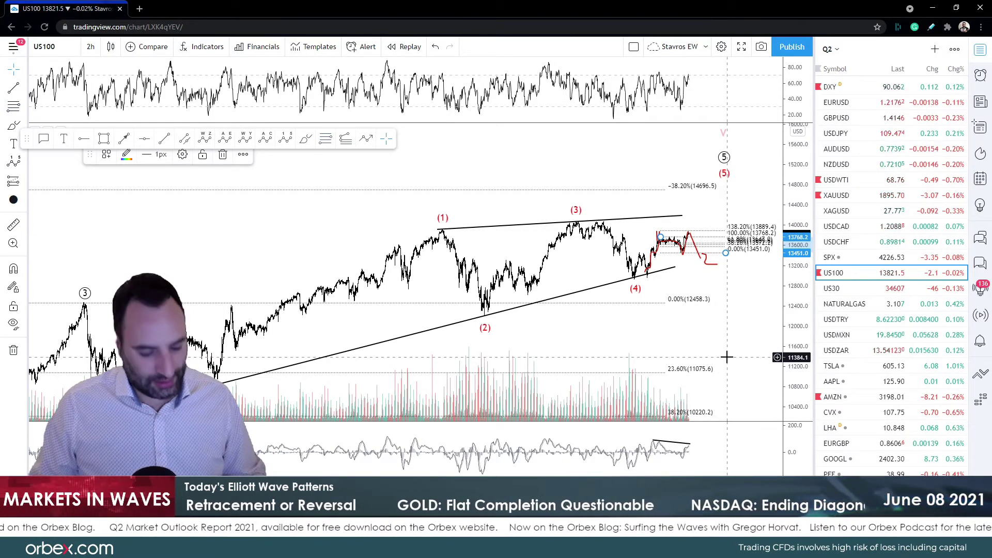
{"action": "key", "text": "ctrl+z"}
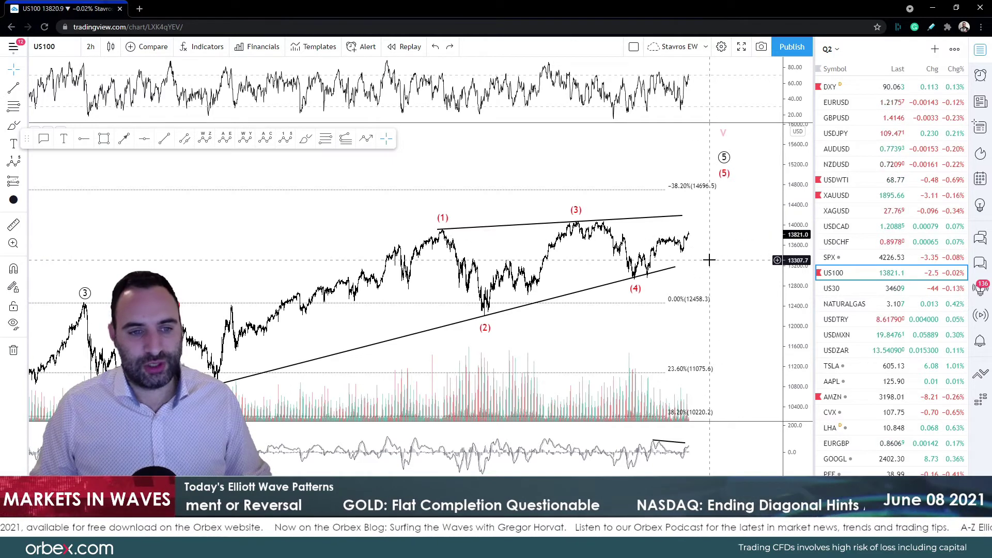
Brush a rally to the upper wedge line and a drop to the extended lower line with the target circled, and undo the strokes.
{"action": "left_click", "coordinate": [305, 138]}
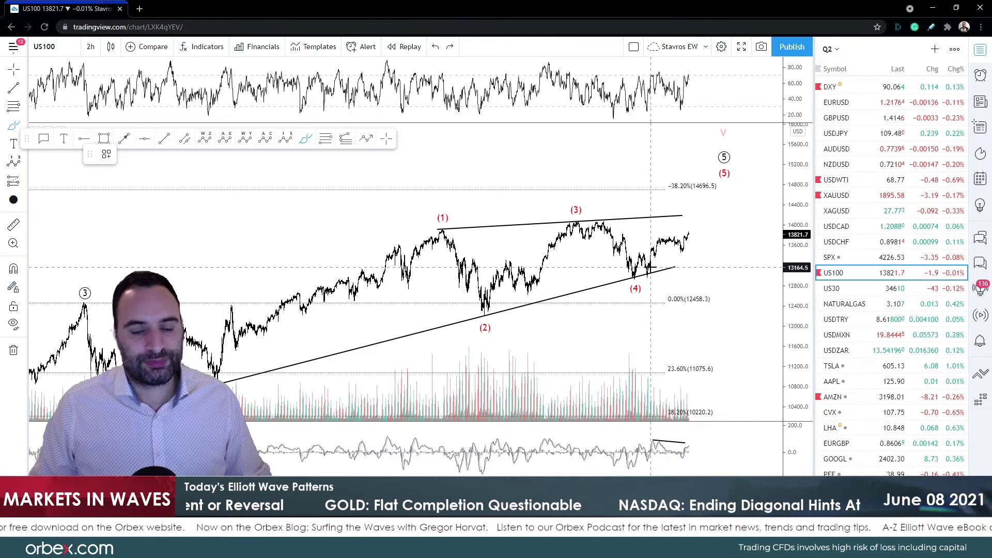
{"action": "mouse_move", "coordinate": [683, 247]}
{"action": "left_mouse_down"}
{"action": "mouse_move", "coordinate": [695, 215]}
{"action": "mouse_move", "coordinate": [728, 211]}
{"action": "left_mouse_up"}
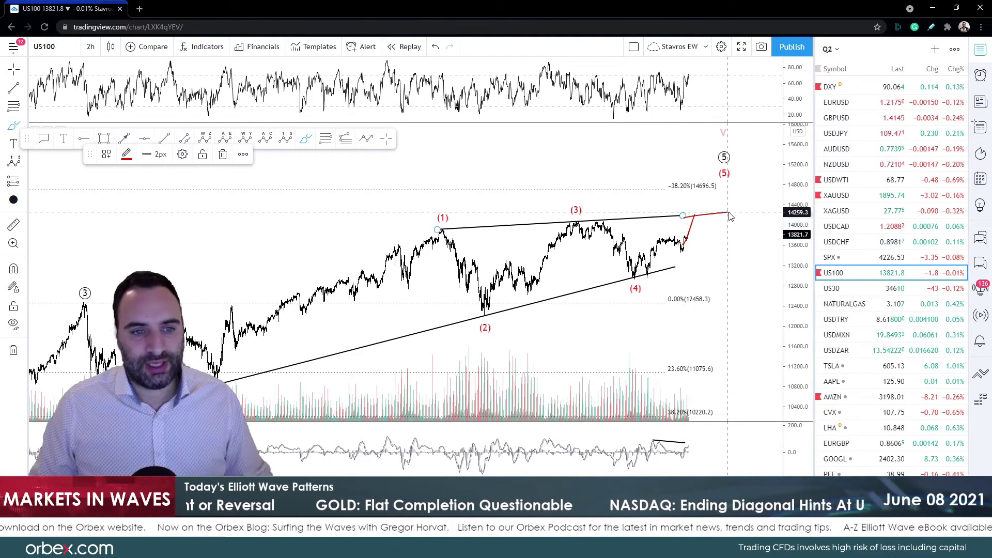
{"action": "mouse_move", "coordinate": [691, 243]}
{"action": "left_mouse_down"}
{"action": "mouse_move", "coordinate": [697, 261]}
{"action": "mouse_move", "coordinate": [749, 263]}
{"action": "left_mouse_up"}
{"action": "mouse_move", "coordinate": [652, 271]}
{"action": "left_mouse_down"}
{"action": "mouse_move", "coordinate": [718, 255]}
{"action": "mouse_move", "coordinate": [681, 263]}
{"action": "mouse_move", "coordinate": [708, 279]}
{"action": "mouse_move", "coordinate": [715, 259]}
{"action": "left_mouse_up"}
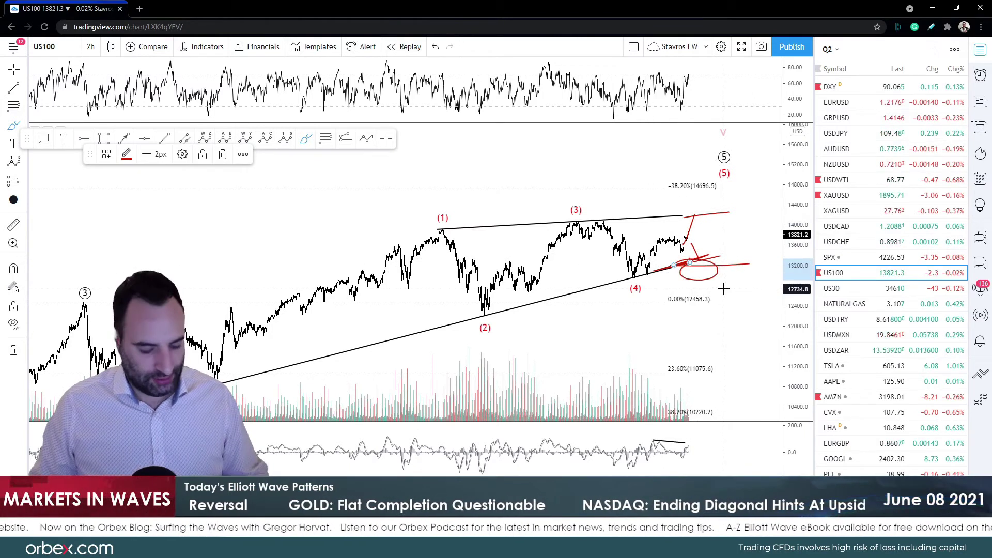
{"action": "key", "text": "ctrl+z"}
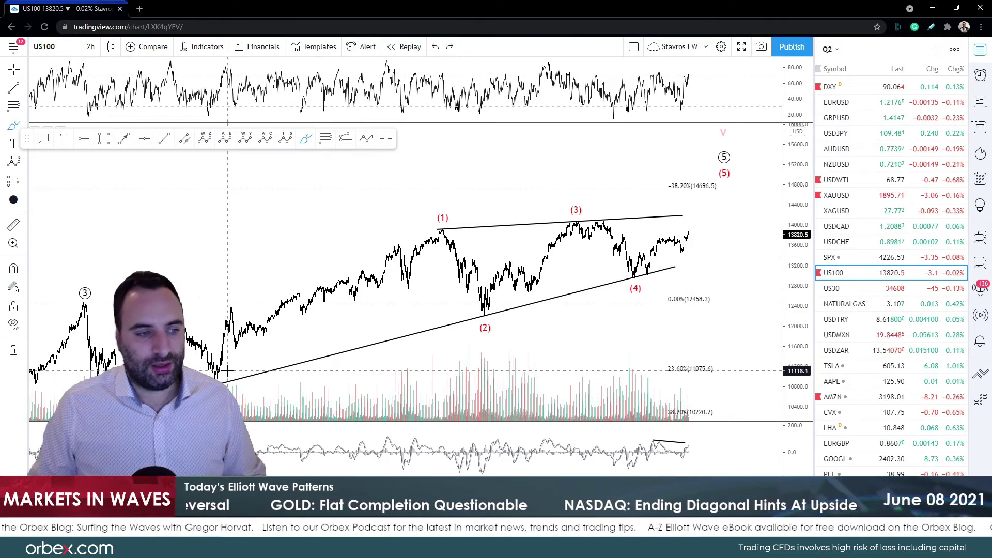
Circle the lower wedge line's starting low and the lows at red (2) and (4) with the brush, and undo the circles.
{"action": "left_click_drag", "start_coordinate": [194, 366], "coordinate": [222, 383]}
{"action": "left_click_drag", "start_coordinate": [474, 322], "coordinate": [480, 307]}
{"action": "left_click_drag", "start_coordinate": [651, 257], "coordinate": [646, 259]}
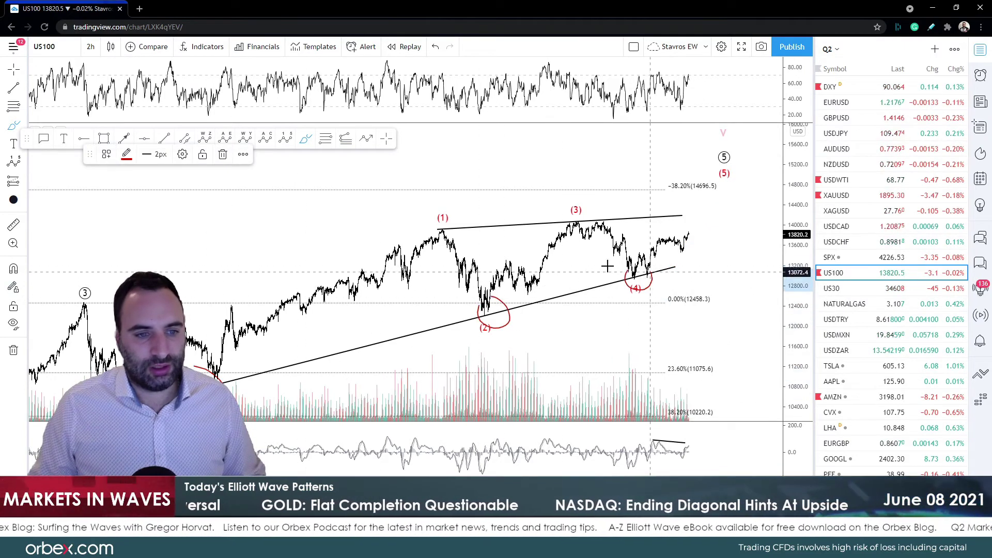
{"action": "key", "text": "ctrl+z"}
{"action": "key", "text": "ctrl+z"}
{"action": "key", "text": "ctrl+z"}
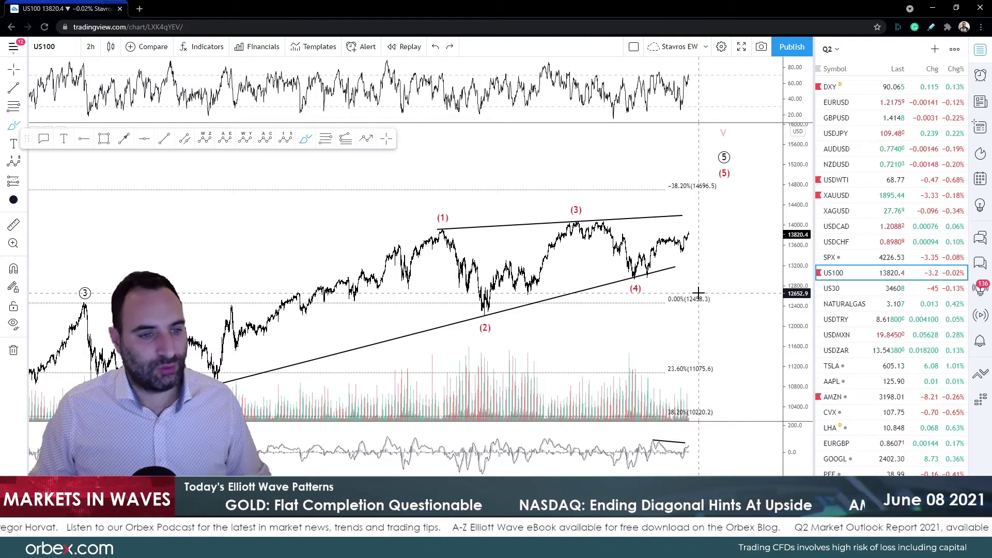
Brush a break below the extended lower wedge line and the red (4) level, and trace the advance into red (1).
{"action": "mouse_move", "coordinate": [692, 239]}
{"action": "left_mouse_down"}
{"action": "mouse_move", "coordinate": [701, 285]}
{"action": "mouse_move", "coordinate": [723, 257]}
{"action": "left_mouse_up"}
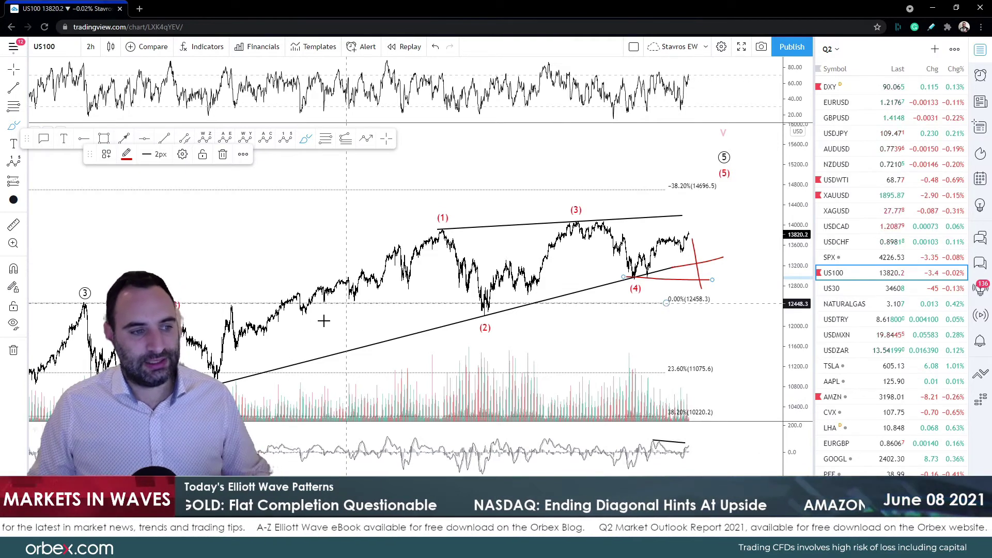
{"action": "left_click_drag", "start_coordinate": [226, 371], "coordinate": [470, 206]}
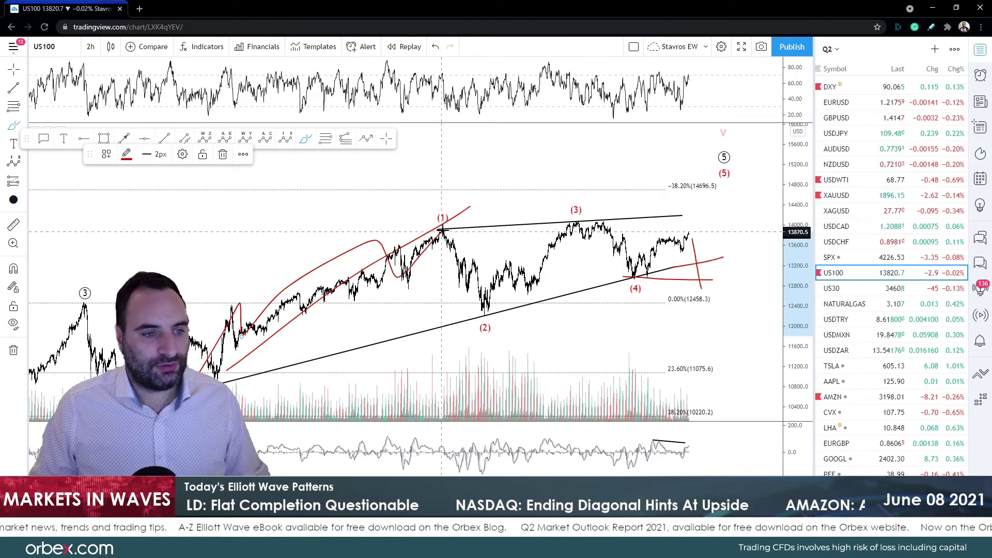
{"action": "left_click", "coordinate": [433, 229]}
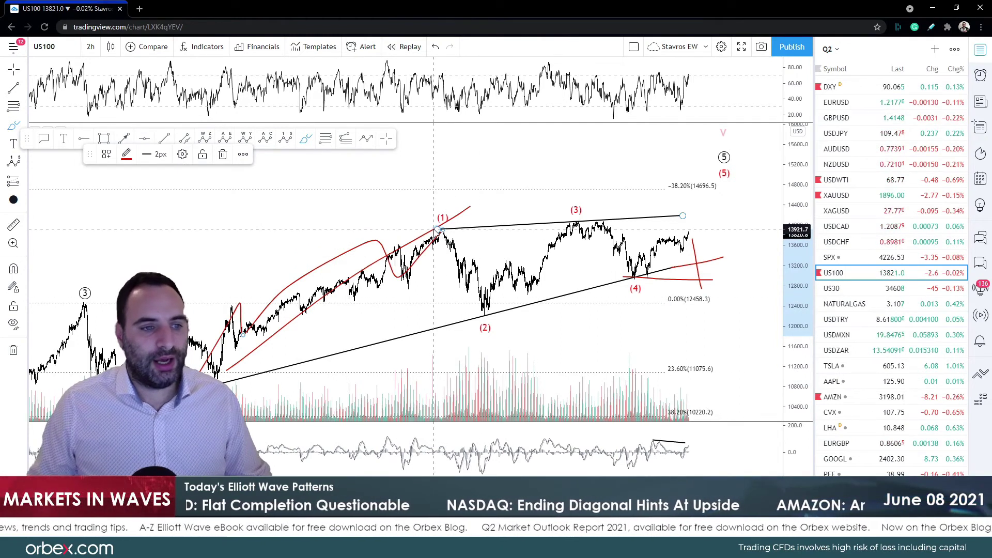
Brush the swings from red (1) through (2) and (3), a sharp decline from the current price, and an arc around red (3).
{"action": "mouse_move", "coordinate": [440, 231]}
{"action": "left_mouse_down"}
{"action": "mouse_move", "coordinate": [476, 299]}
{"action": "mouse_move", "coordinate": [499, 302]}
{"action": "mouse_move", "coordinate": [586, 228]}
{"action": "mouse_move", "coordinate": [631, 243]}
{"action": "mouse_move", "coordinate": [715, 344]}
{"action": "left_mouse_up"}
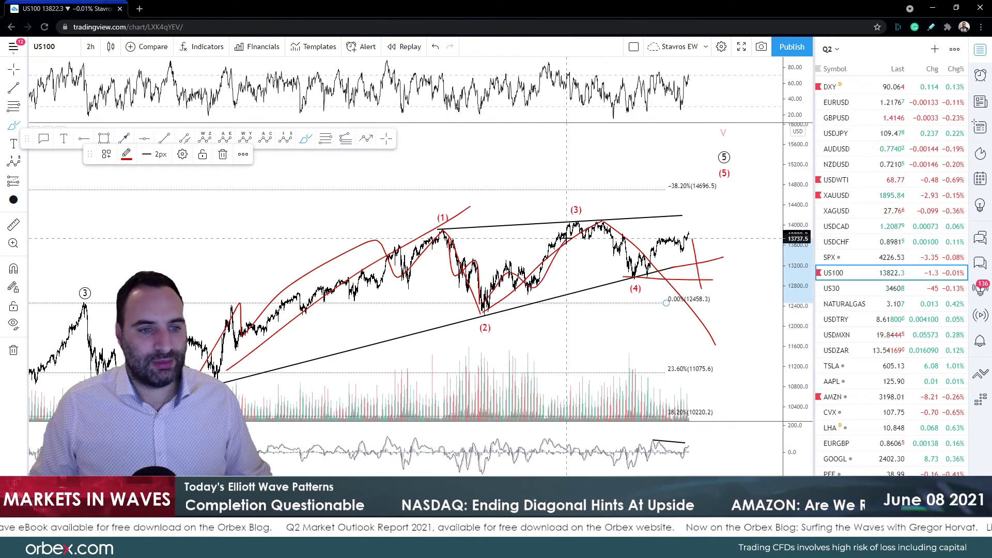
{"action": "mouse_move", "coordinate": [692, 236]}
{"action": "left_mouse_down"}
{"action": "mouse_move", "coordinate": [732, 351]}
{"action": "mouse_move", "coordinate": [697, 350]}
{"action": "left_mouse_up"}
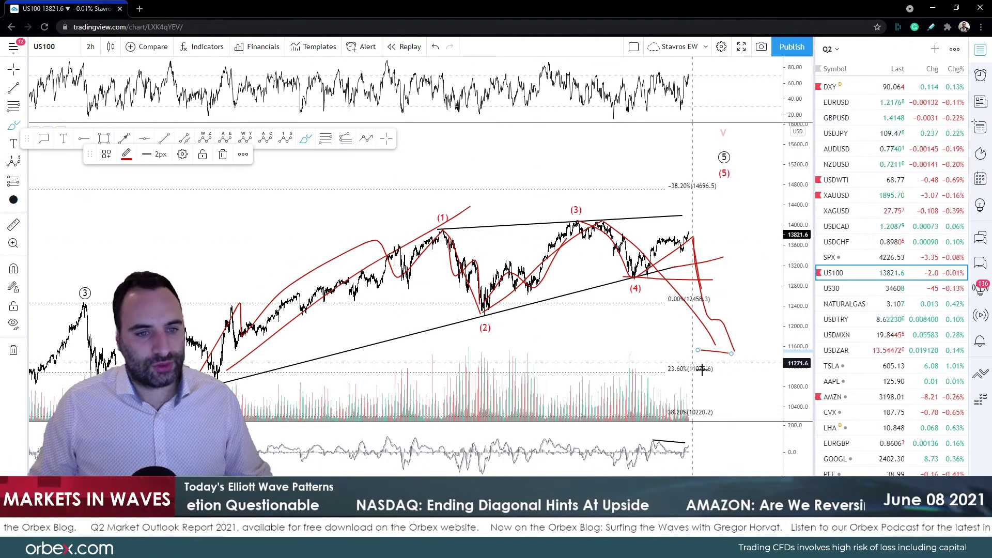
{"action": "left_click_drag", "start_coordinate": [596, 210], "coordinate": [589, 186]}
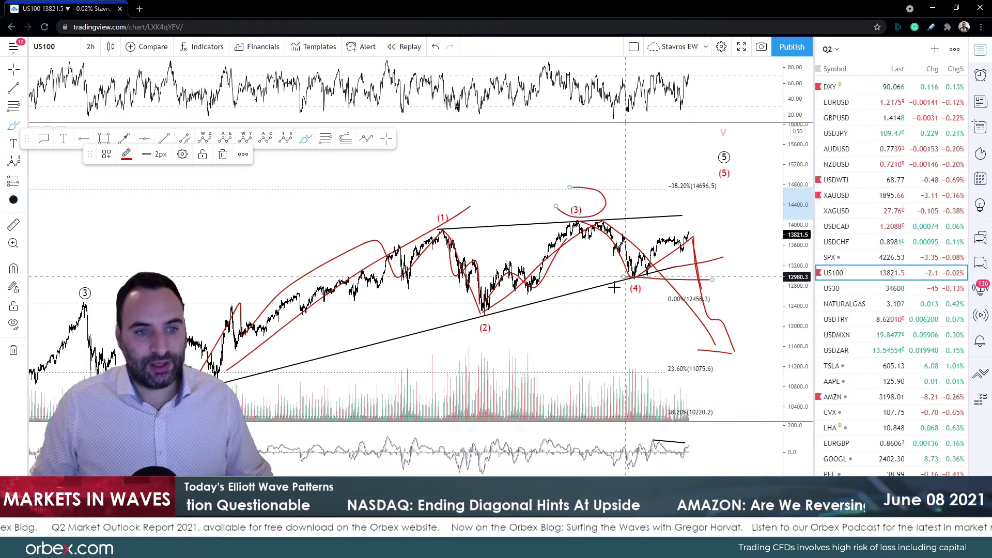
Brush arcs around red (4) and the wave (5) target, and undo all brush strokes on the US100 chart.
{"action": "left_click_drag", "start_coordinate": [619, 280], "coordinate": [650, 273]}
{"action": "mouse_move", "coordinate": [740, 155]}
{"action": "left_mouse_down"}
{"action": "mouse_move", "coordinate": [700, 173]}
{"action": "mouse_move", "coordinate": [707, 158]}
{"action": "left_mouse_up"}
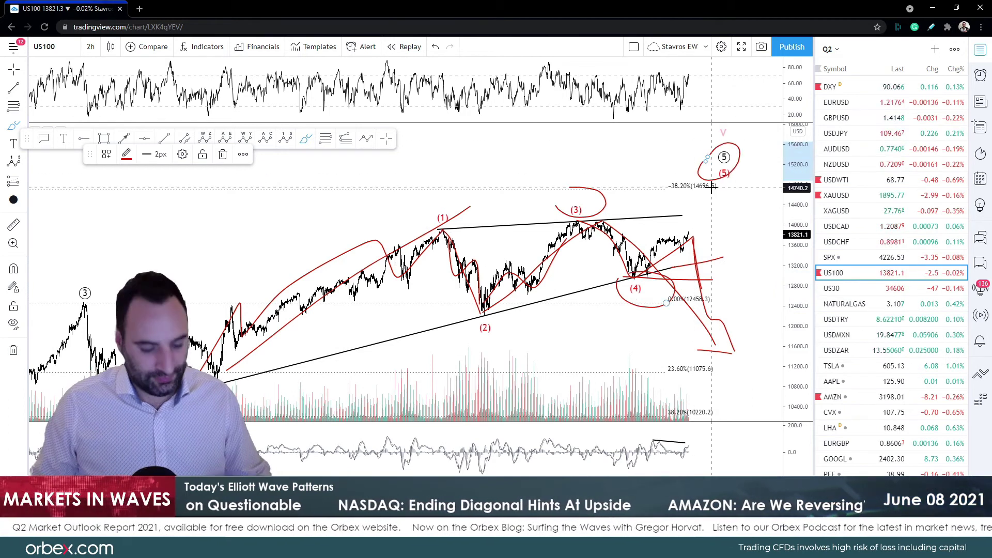
{"action": "key", "text": "ctrl+z"}
{"action": "key", "text": "ctrl+z"}
{"action": "key", "text": "ctrl+z"}
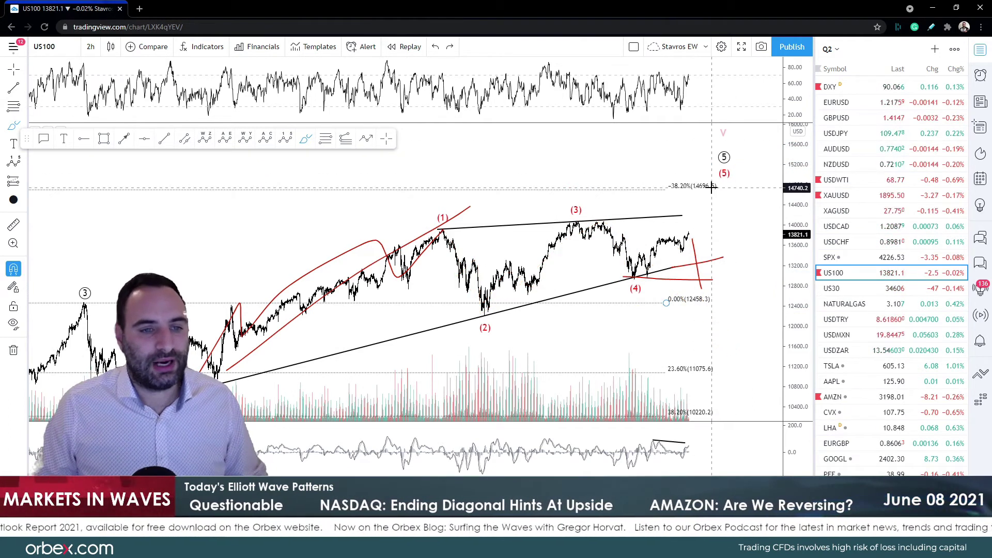
{"action": "key", "text": "ctrl+z"}
{"action": "key", "text": "ctrl+z"}
{"action": "key", "text": "ctrl+z"}
{"action": "key", "text": "ctrl+z"}
{"action": "key", "text": "ctrl+z"}
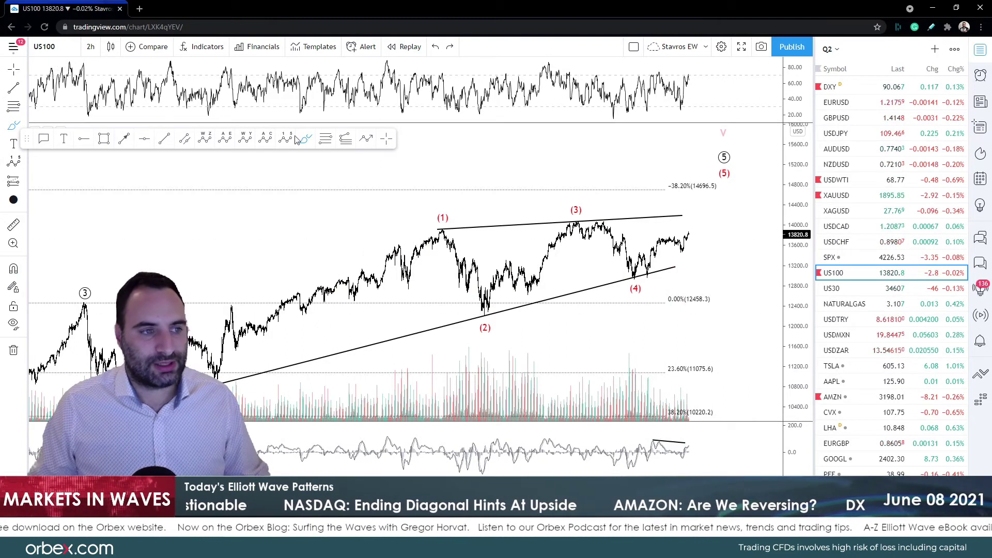
Brush the ending diagonal's swings through red (1) to (4) with a rally past circled 5, and undo the strokes.
{"action": "mouse_move", "coordinate": [228, 364]}
{"action": "left_mouse_down"}
{"action": "mouse_move", "coordinate": [405, 226]}
{"action": "mouse_move", "coordinate": [473, 315]}
{"action": "mouse_move", "coordinate": [575, 223]}
{"action": "mouse_move", "coordinate": [636, 298]}
{"action": "mouse_move", "coordinate": [732, 139]}
{"action": "left_mouse_up"}
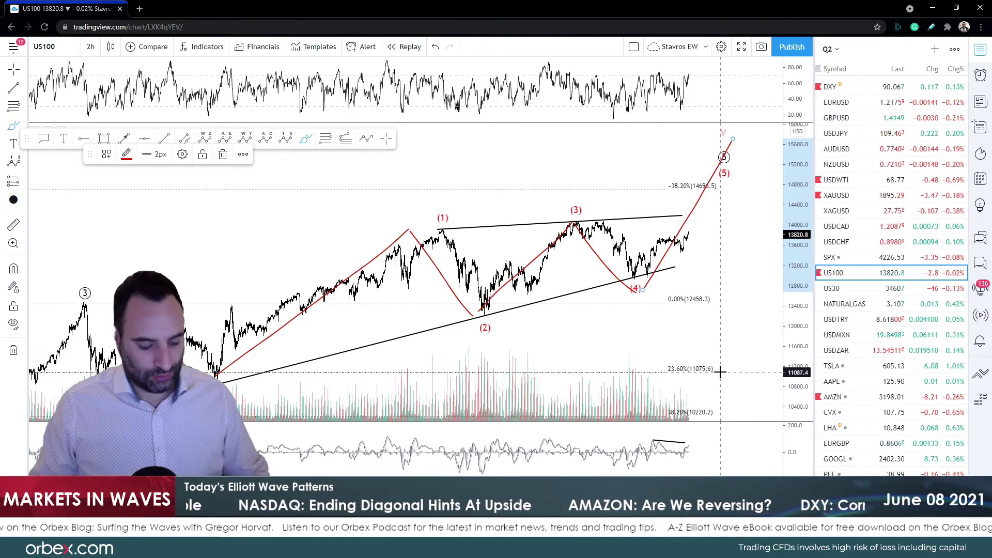
{"action": "key", "text": "ctrl+z"}
{"action": "key", "text": "ctrl+z"}
{"action": "key", "text": "ctrl+z"}
{"action": "key", "text": "ctrl+z"}
{"action": "key", "text": "ctrl+z"}
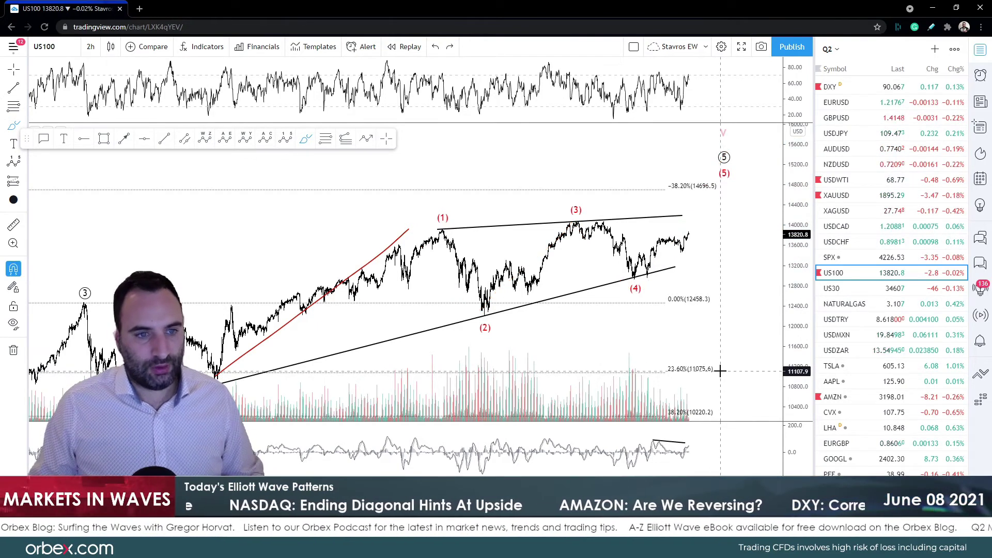
Open the AMZN chart from the watchlist and set it to the 1-hour timeframe, framing the full channel.
{"action": "left_click", "coordinate": [842, 398]}
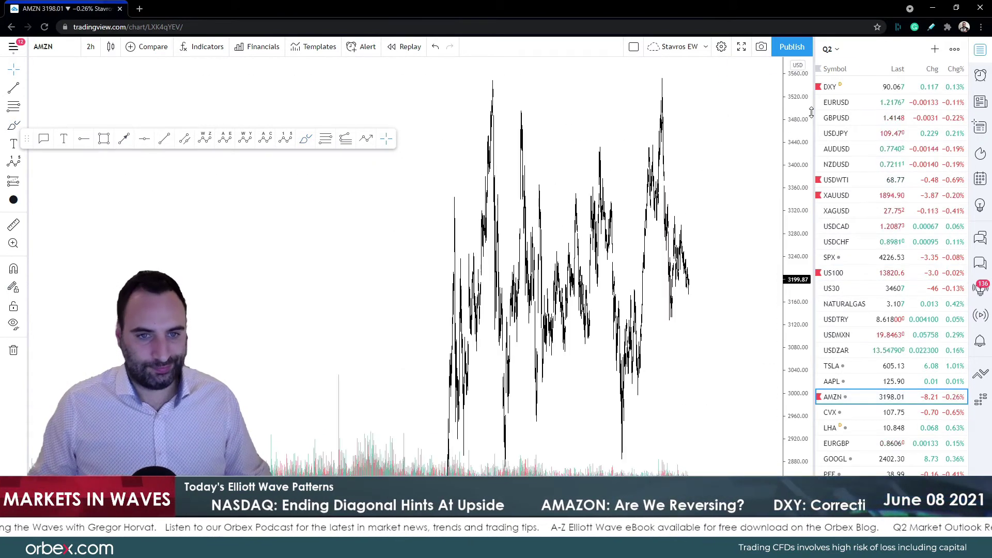
{"action": "scroll", "coordinate": [461, 225], "scroll_direction": "down", "scroll_amount": 3}
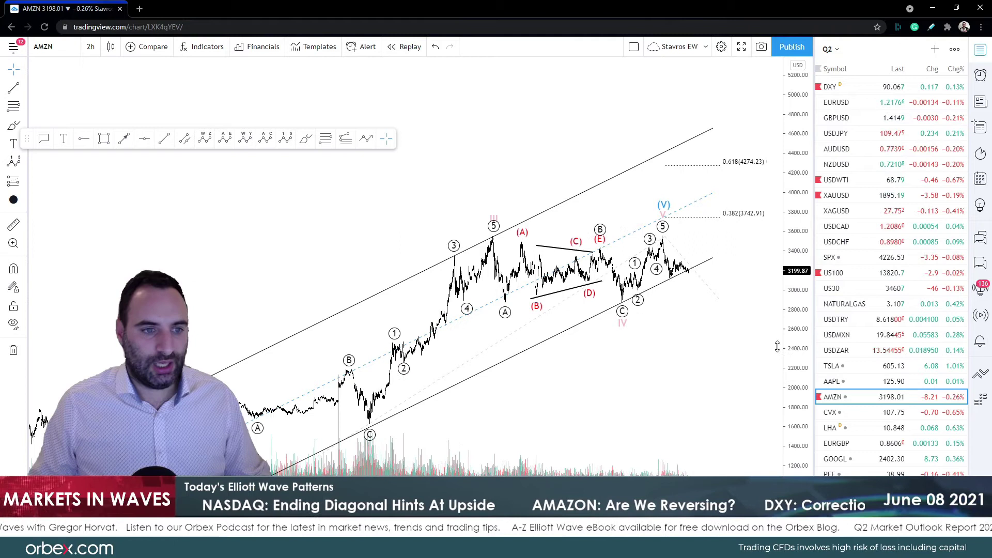
{"action": "left_click", "coordinate": [90, 46]}
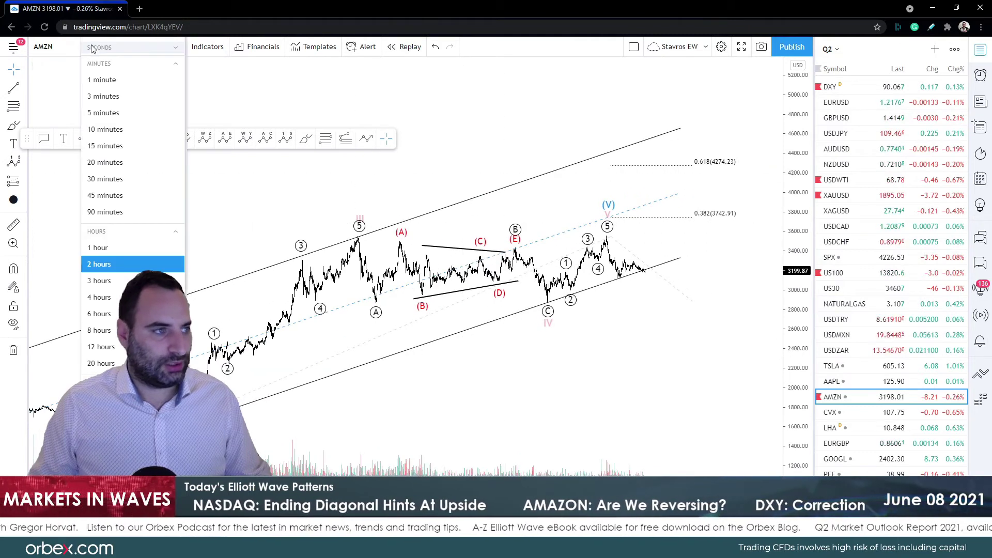
{"action": "left_click", "coordinate": [124, 247]}
{"action": "left_click", "coordinate": [386, 140]}
{"action": "mouse_move", "coordinate": [779, 424]}
{"action": "left_mouse_down"}
{"action": "mouse_move", "coordinate": [720, 424]}
{"action": "mouse_move", "coordinate": [719, 399]}
{"action": "left_mouse_up"}
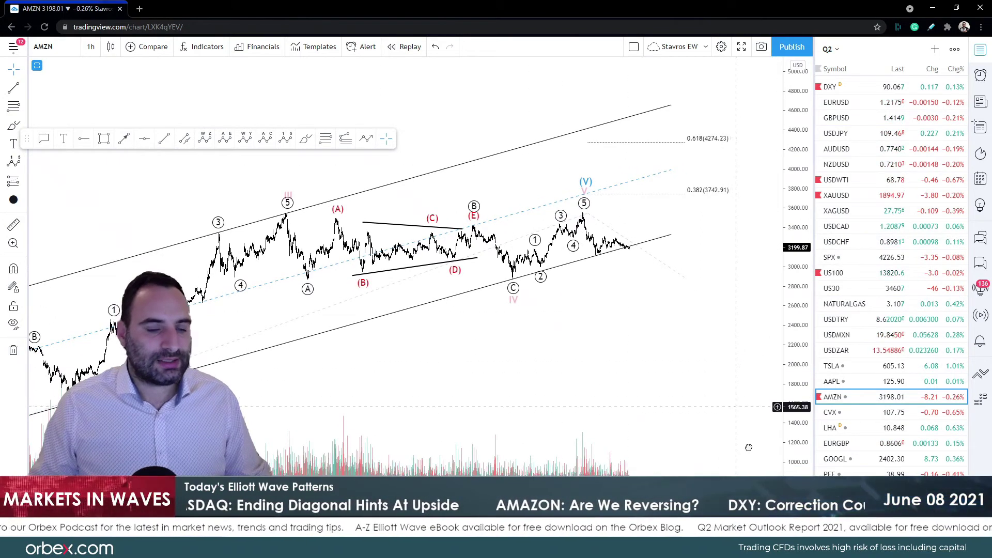
Brush an advance from the wave IV low towards 4000 with a line along its highs, and undo the strokes.
{"action": "left_click", "coordinate": [303, 142]}
{"action": "mouse_move", "coordinate": [512, 347]}
{"action": "left_mouse_down"}
{"action": "mouse_move", "coordinate": [554, 317]}
{"action": "mouse_move", "coordinate": [587, 242]}
{"action": "mouse_move", "coordinate": [615, 301]}
{"action": "mouse_move", "coordinate": [643, 255]}
{"action": "mouse_move", "coordinate": [664, 255]}
{"action": "mouse_move", "coordinate": [699, 274]}
{"action": "mouse_move", "coordinate": [749, 185]}
{"action": "mouse_move", "coordinate": [563, 251]}
{"action": "left_mouse_up"}
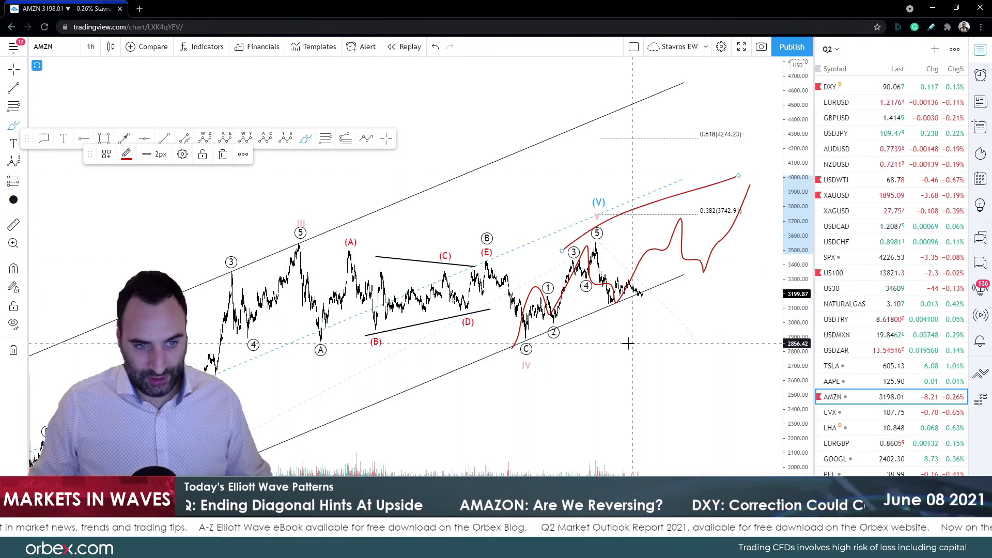
{"action": "key", "text": "ctrl+z"}
{"action": "key", "text": "ctrl+z"}
{"action": "key", "text": "ctrl+z"}
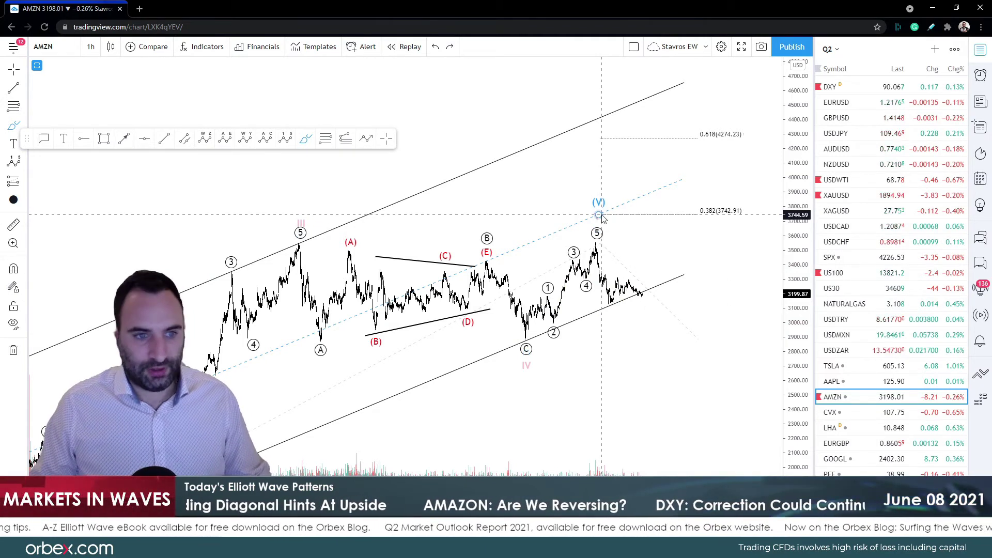
Brush a decline from wave V to about 2400 and short lines bounding the latest consolidation, and undo the strokes.
{"action": "left_click_drag", "start_coordinate": [615, 216], "coordinate": [731, 402]}
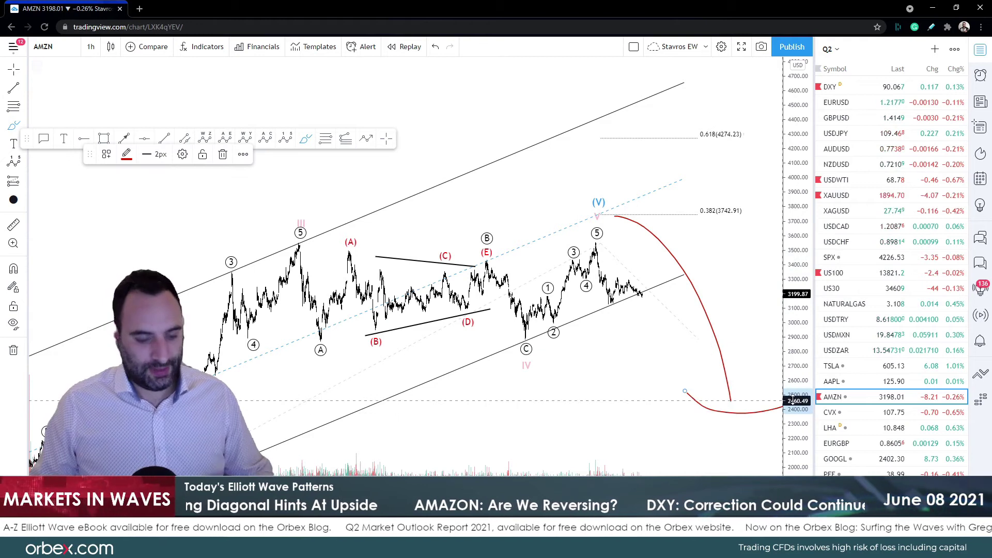
{"action": "key", "text": "ctrl+z"}
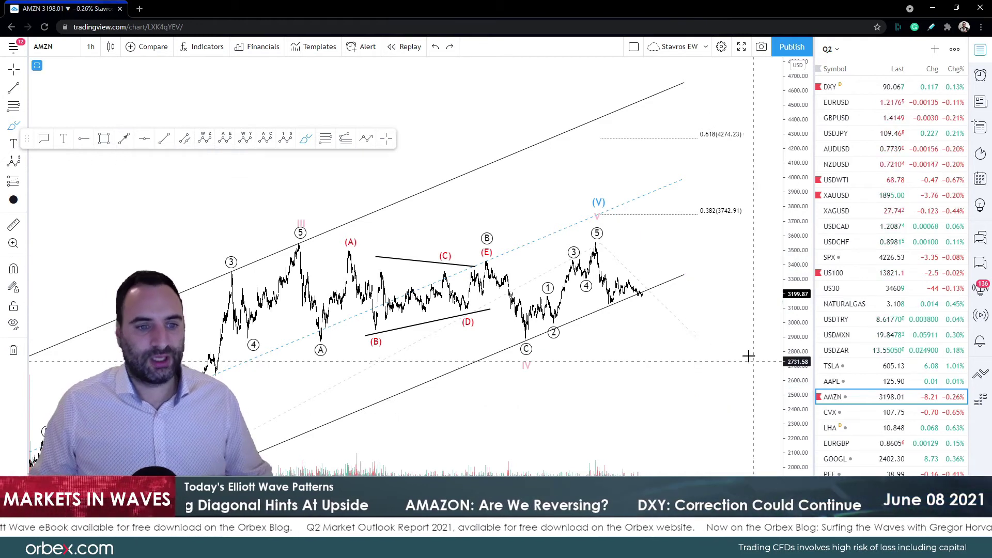
{"action": "left_click", "coordinate": [383, 143]}
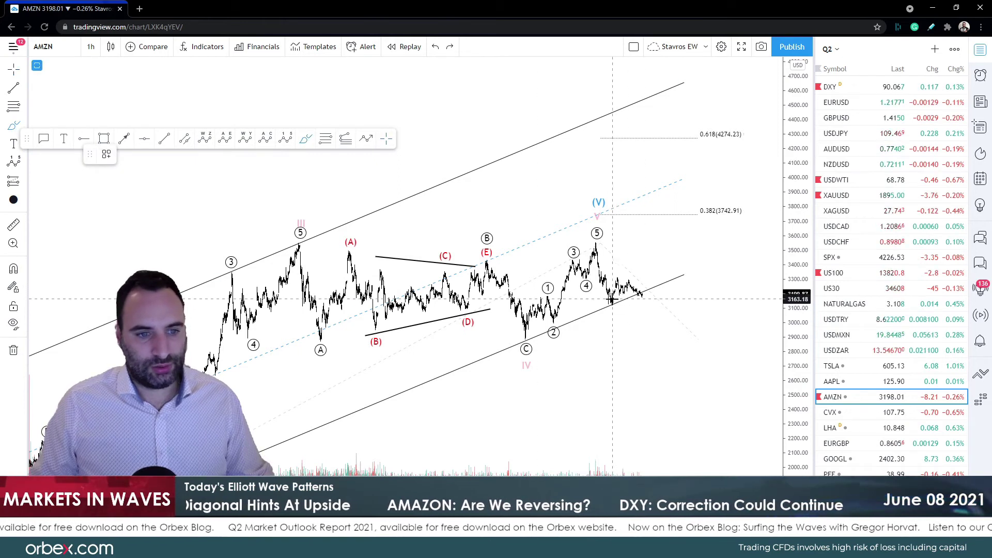
{"action": "left_click_drag", "start_coordinate": [616, 283], "coordinate": [623, 276]}
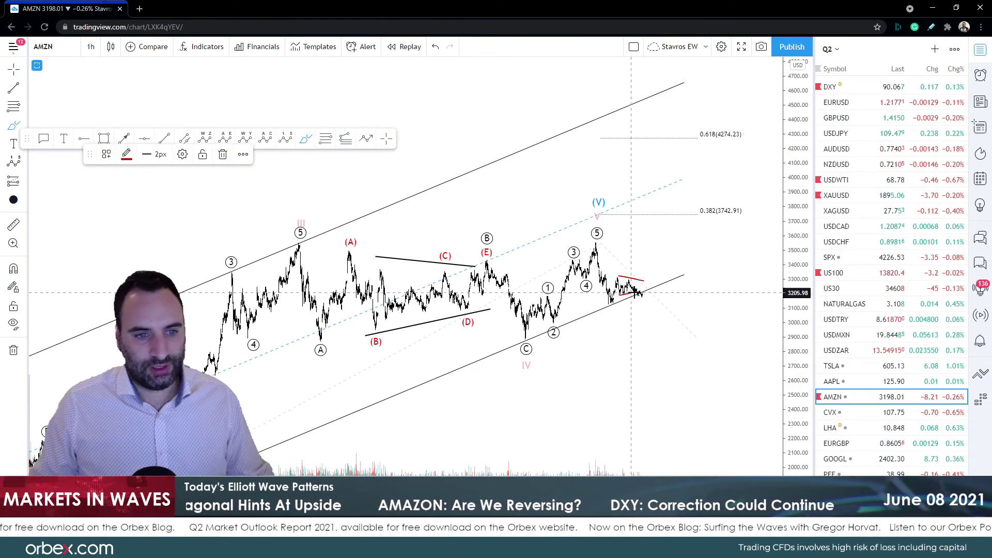
{"action": "left_click", "coordinate": [657, 327]}
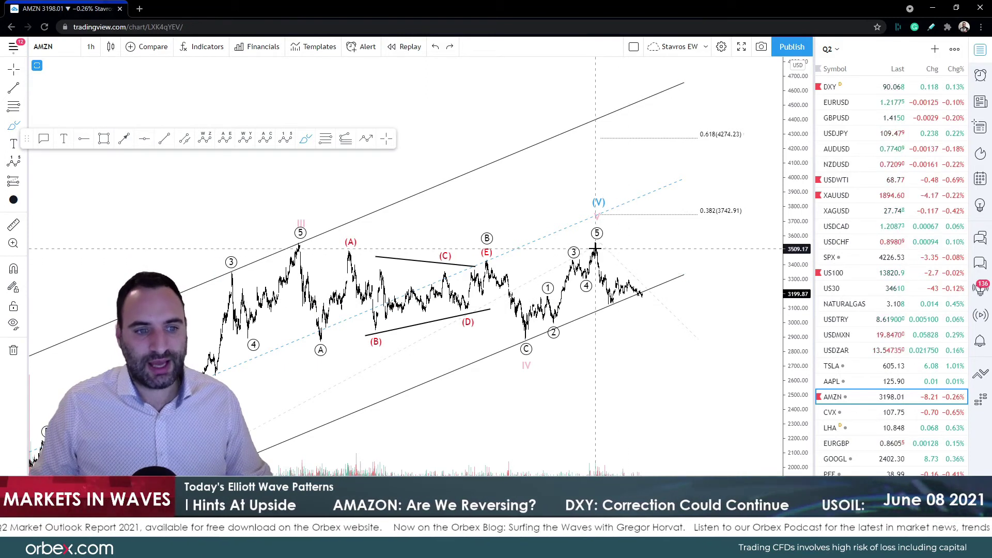
Brush declining paths from the circled 5 high down through the lower channel line, undoing each one.
{"action": "mouse_move", "coordinate": [589, 243]}
{"action": "left_mouse_down"}
{"action": "mouse_move", "coordinate": [608, 302]}
{"action": "mouse_move", "coordinate": [625, 279]}
{"action": "mouse_move", "coordinate": [695, 392]}
{"action": "left_mouse_up"}
{"action": "key", "text": "ctrl+z"}
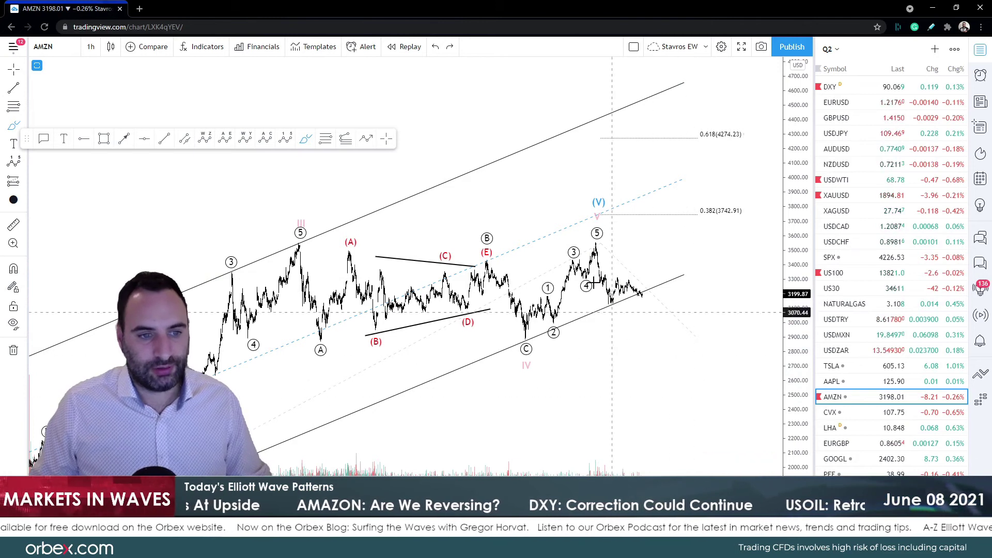
{"action": "mouse_move", "coordinate": [594, 245]}
{"action": "left_mouse_down"}
{"action": "mouse_move", "coordinate": [612, 297]}
{"action": "mouse_move", "coordinate": [630, 285]}
{"action": "mouse_move", "coordinate": [646, 329]}
{"action": "mouse_move", "coordinate": [670, 285]}
{"action": "mouse_move", "coordinate": [691, 405]}
{"action": "mouse_move", "coordinate": [723, 431]}
{"action": "mouse_move", "coordinate": [710, 428]}
{"action": "left_mouse_up"}
{"action": "key", "text": "ctrl+z"}
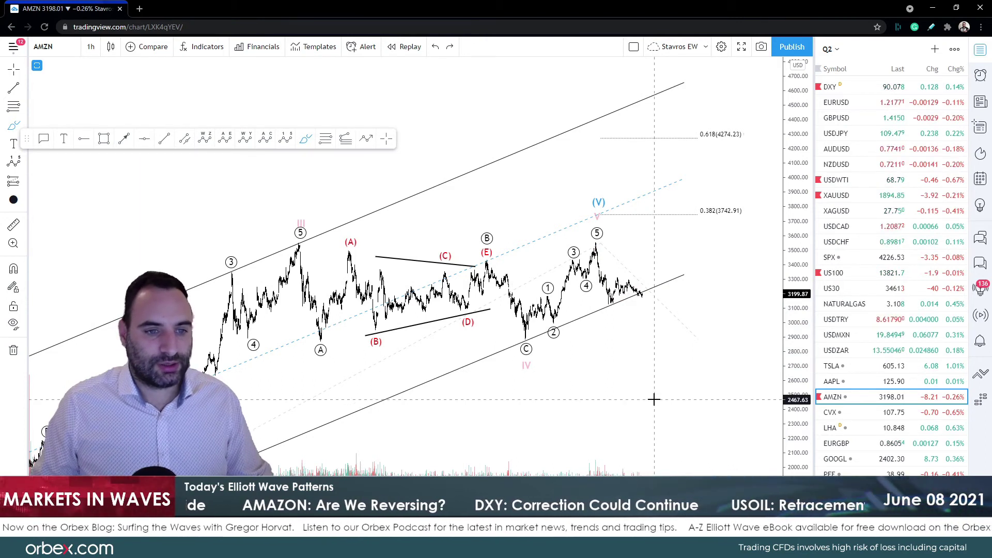
Brush the down-up-down move from circled 5, plus lines along the circled 1, 3, 5 highs and beneath the recent lows.
{"action": "mouse_move", "coordinate": [597, 254]}
{"action": "left_mouse_down"}
{"action": "mouse_move", "coordinate": [613, 300]}
{"action": "mouse_move", "coordinate": [630, 285]}
{"action": "mouse_move", "coordinate": [646, 309]}
{"action": "left_mouse_up"}
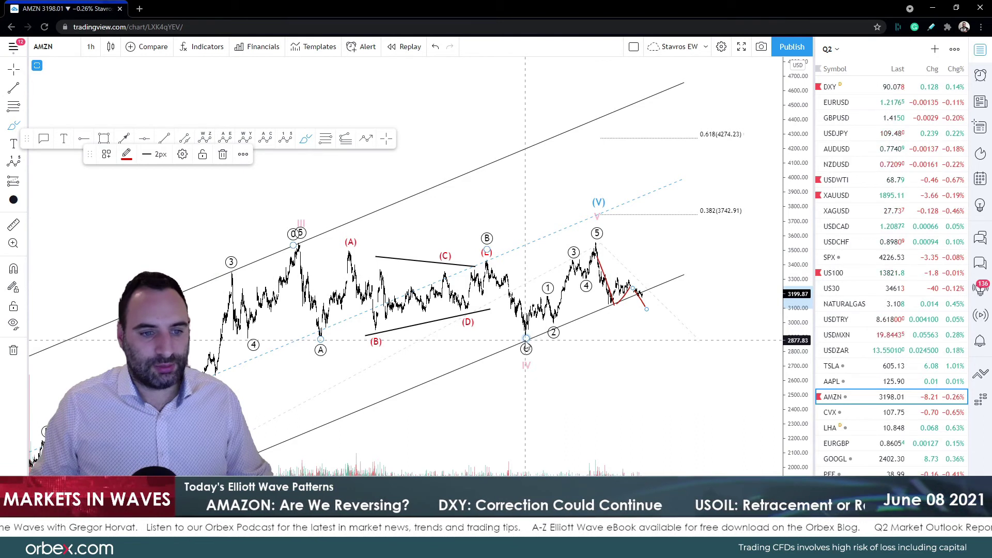
{"action": "left_click_drag", "start_coordinate": [532, 325], "coordinate": [703, 312]}
{"action": "left_click_drag", "start_coordinate": [521, 305], "coordinate": [631, 213]}
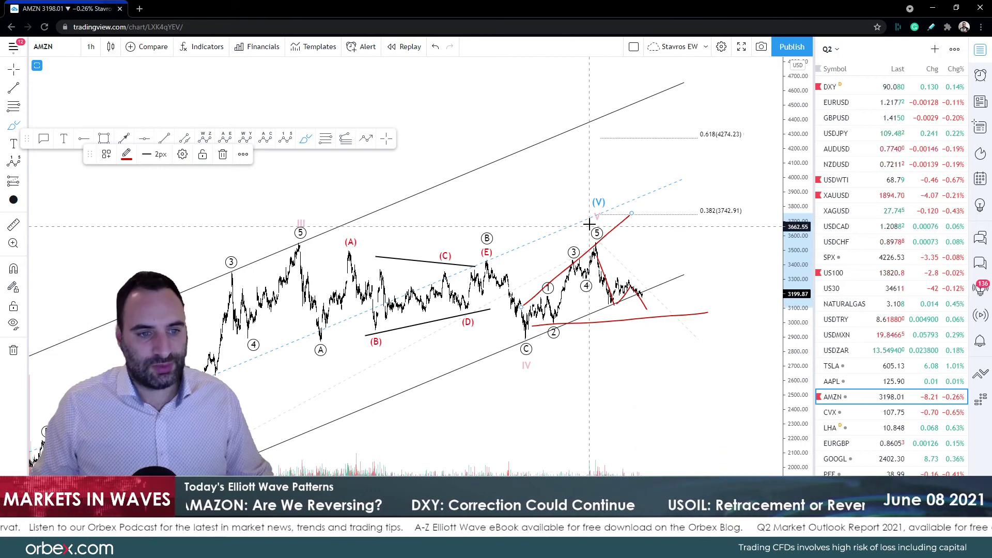
Brush a mark at circled 5, a dip below the lower line and a rally above 3742.91, and undo all strokes.
{"action": "left_click_drag", "start_coordinate": [590, 226], "coordinate": [590, 248]}
{"action": "left_click_drag", "start_coordinate": [623, 316], "coordinate": [677, 333]}
{"action": "mouse_move", "coordinate": [646, 294]}
{"action": "left_mouse_down"}
{"action": "mouse_move", "coordinate": [671, 250]}
{"action": "mouse_move", "coordinate": [703, 251]}
{"action": "left_mouse_up"}
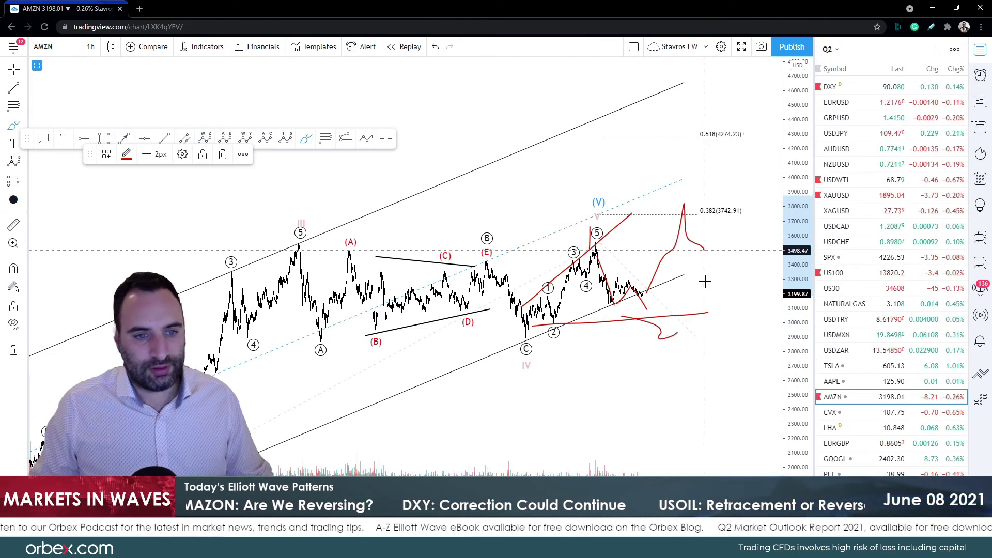
{"action": "key", "text": "ctrl+z"}
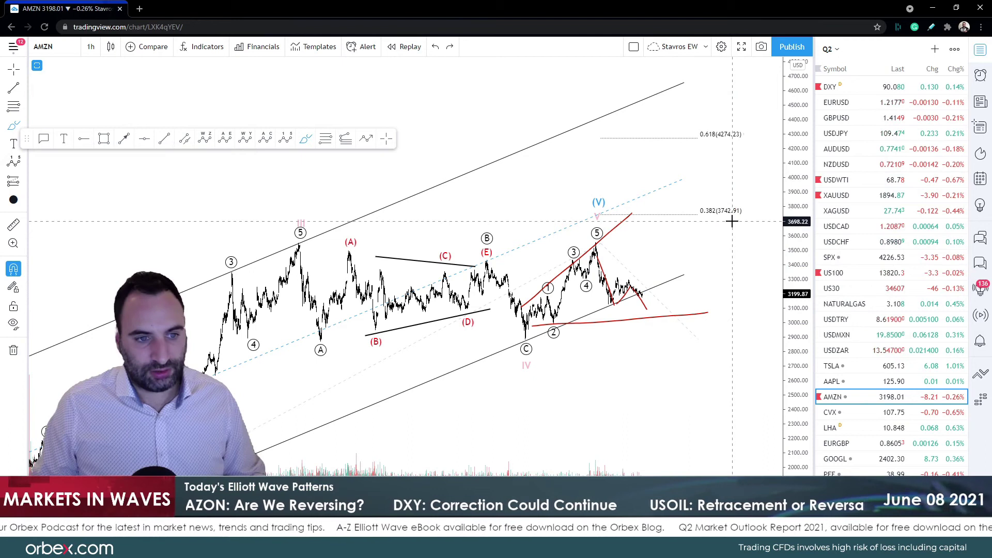
{"action": "key", "text": "ctrl+z"}
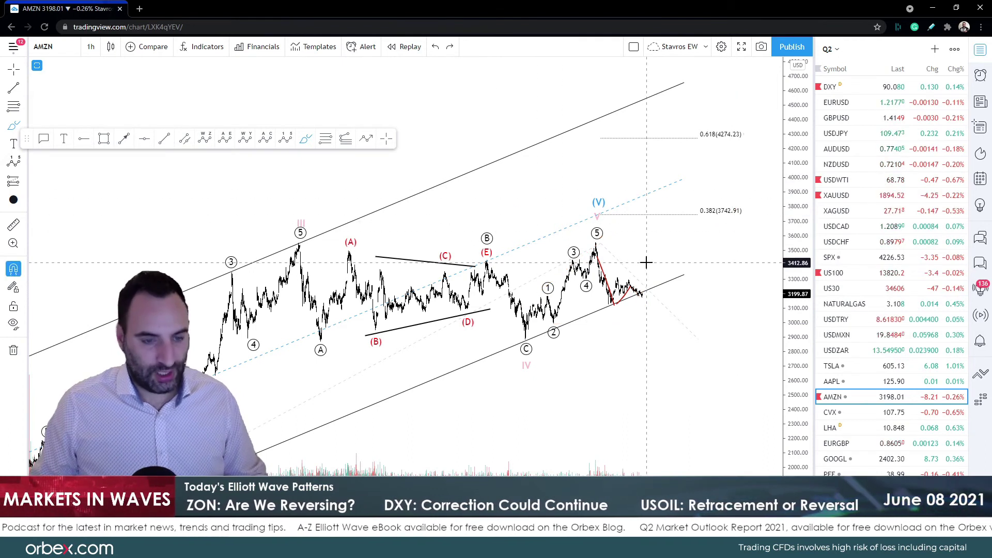
{"action": "key", "text": "ctrl+z"}
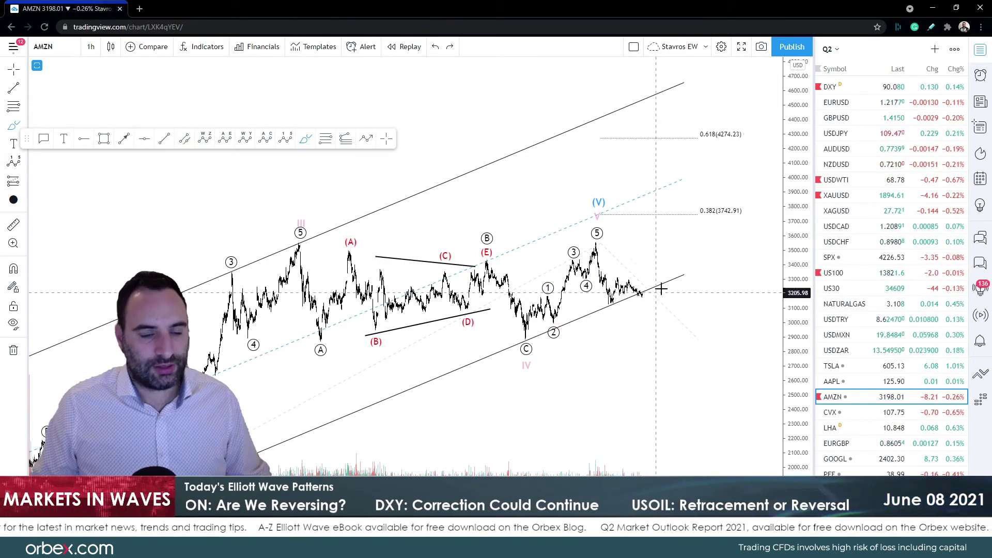
Brush the five-wave advance into circled 5 and the preceding A-B-C correction, marking their extremes, and undo the strokes.
{"action": "left_click", "coordinate": [627, 308]}
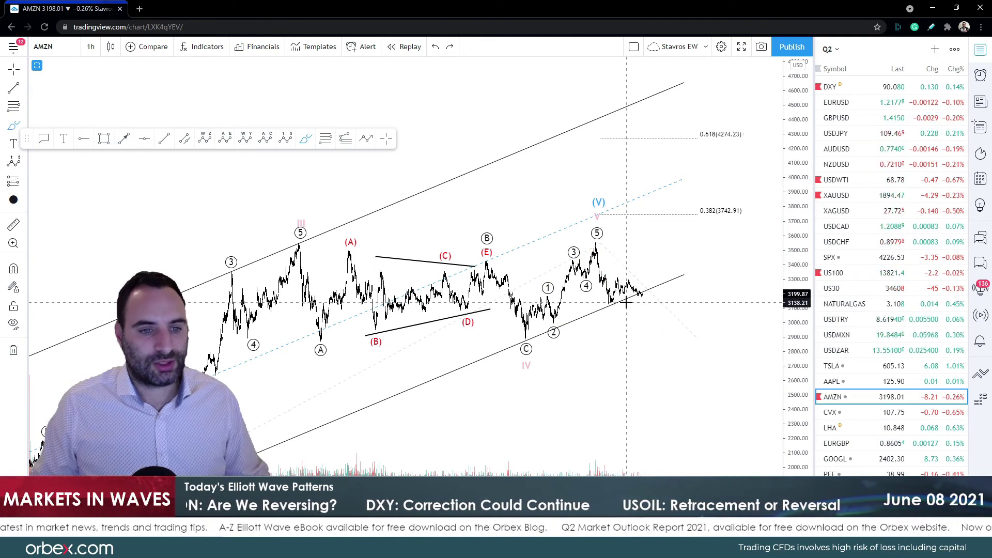
{"action": "mouse_move", "coordinate": [510, 329]}
{"action": "left_mouse_down"}
{"action": "mouse_move", "coordinate": [555, 316]}
{"action": "mouse_move", "coordinate": [596, 242]}
{"action": "mouse_move", "coordinate": [581, 234]}
{"action": "left_mouse_up"}
{"action": "mouse_move", "coordinate": [289, 242]}
{"action": "left_mouse_down"}
{"action": "mouse_move", "coordinate": [453, 258]}
{"action": "mouse_move", "coordinate": [526, 336]}
{"action": "left_mouse_up"}
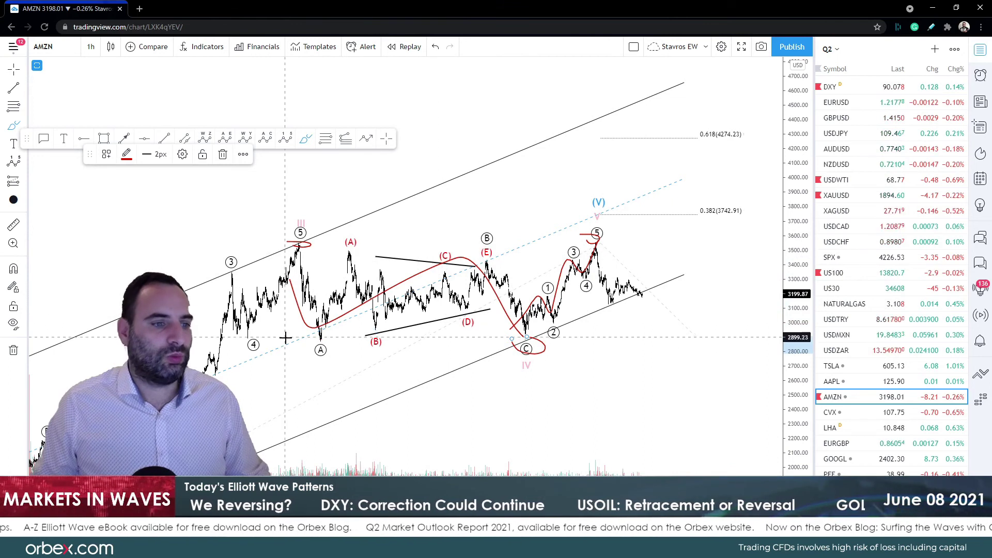
{"action": "key", "text": "ctrl+z"}
{"action": "key", "text": "ctrl+z"}
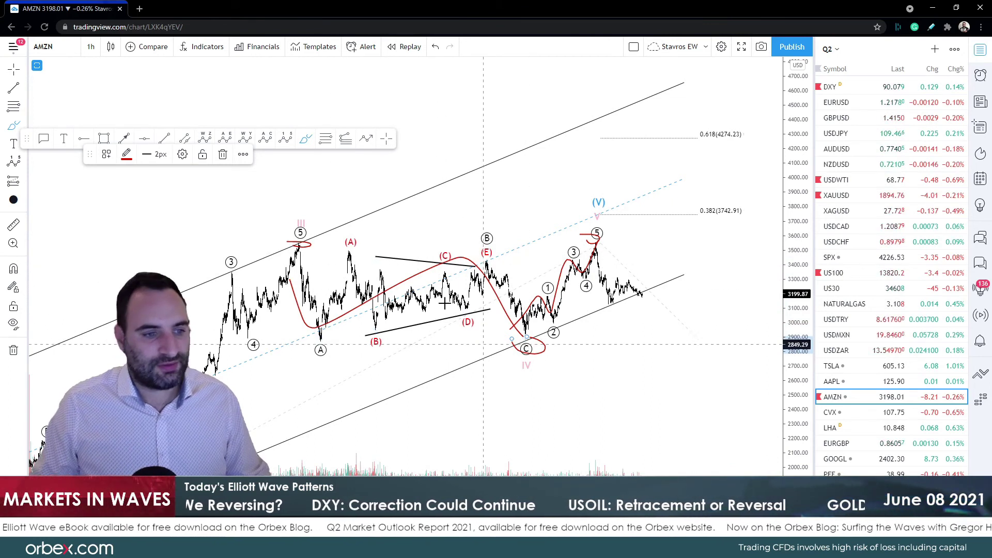
{"action": "key", "text": "ctrl+z"}
{"action": "key", "text": "ctrl+z"}
{"action": "key", "text": "ctrl+z"}
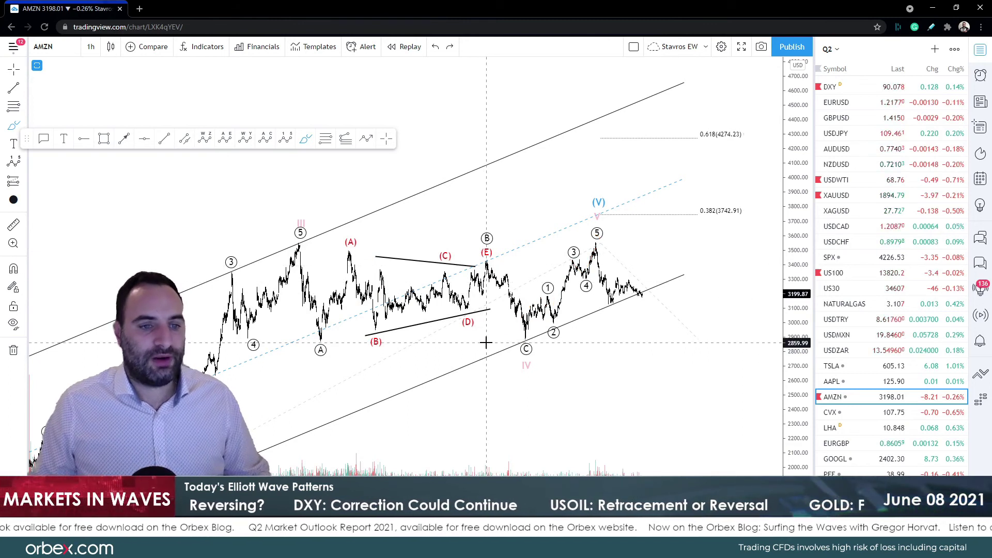
Restore the indicator panes and extend both oscillator divergence lines to the more recent lower highs.
{"action": "left_click", "coordinate": [387, 138]}
{"action": "key", "text": "ctrl+z"}
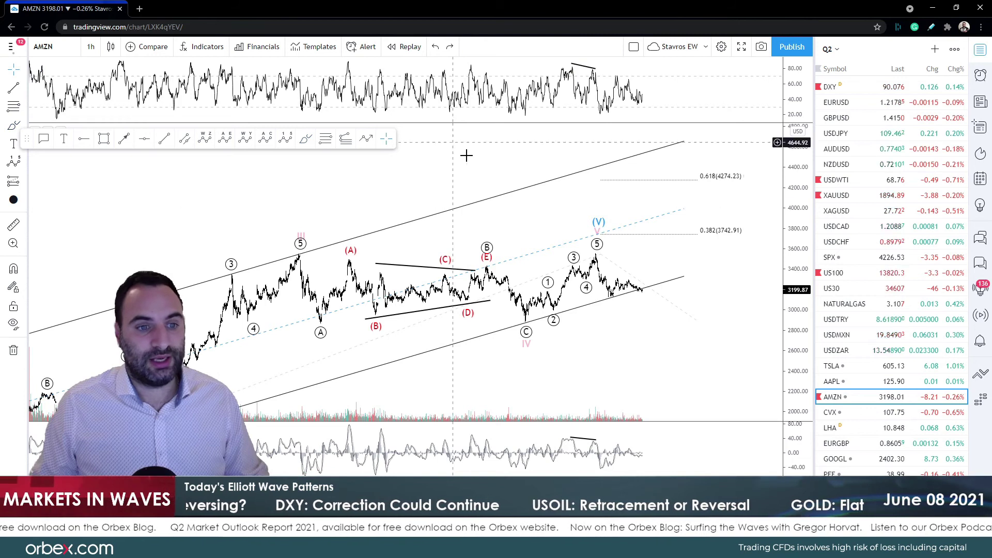
{"action": "left_click_drag", "start_coordinate": [595, 69], "coordinate": [628, 75]}
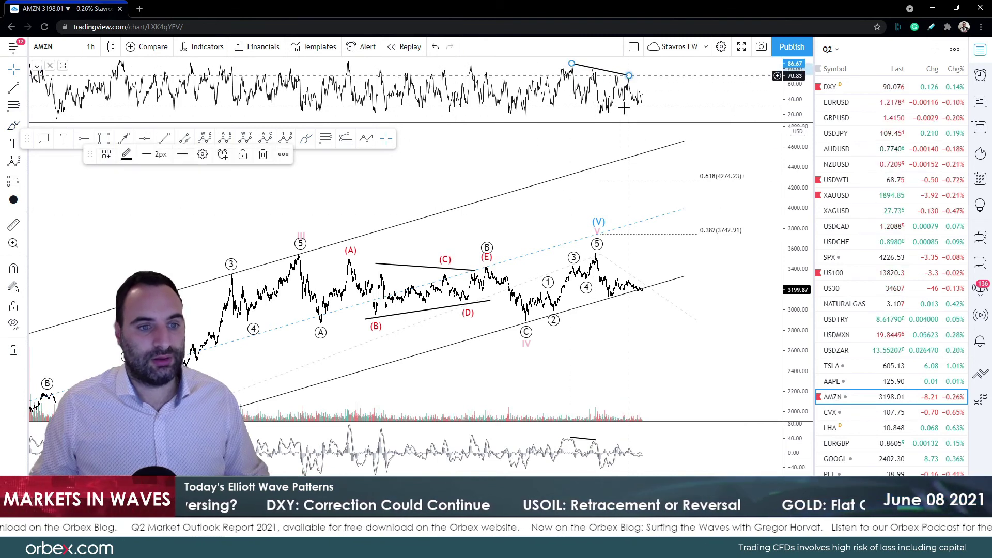
{"action": "left_click_drag", "start_coordinate": [595, 439], "coordinate": [622, 444]}
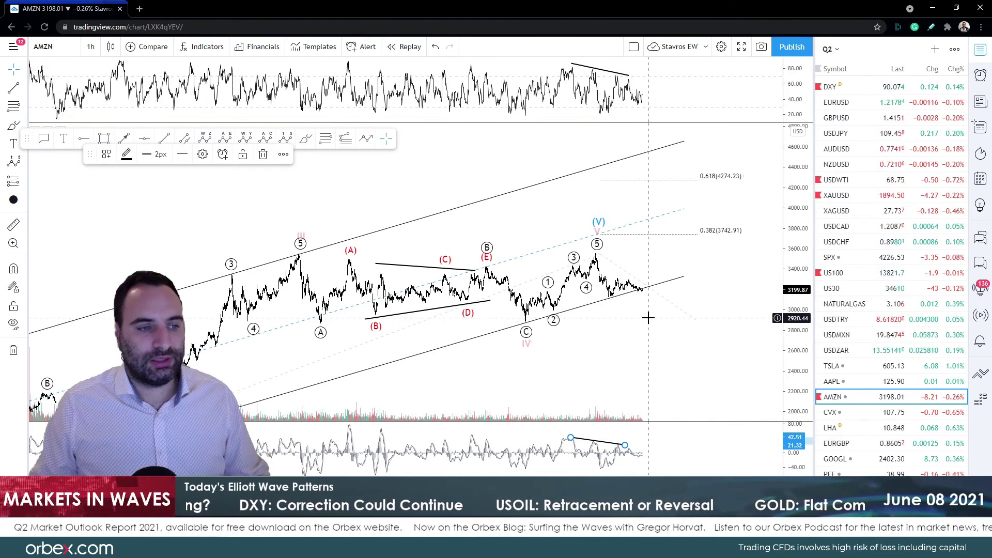
Brush a channel break with a circled retest and rising oscillator paths against the falling price line, and undo the strokes.
{"action": "left_click", "coordinate": [306, 143]}
{"action": "mouse_move", "coordinate": [640, 290]}
{"action": "left_mouse_down"}
{"action": "mouse_move", "coordinate": [675, 325]}
{"action": "mouse_move", "coordinate": [684, 281]}
{"action": "mouse_move", "coordinate": [671, 282]}
{"action": "mouse_move", "coordinate": [722, 265]}
{"action": "left_mouse_up"}
{"action": "left_click_drag", "start_coordinate": [645, 97], "coordinate": [694, 80]}
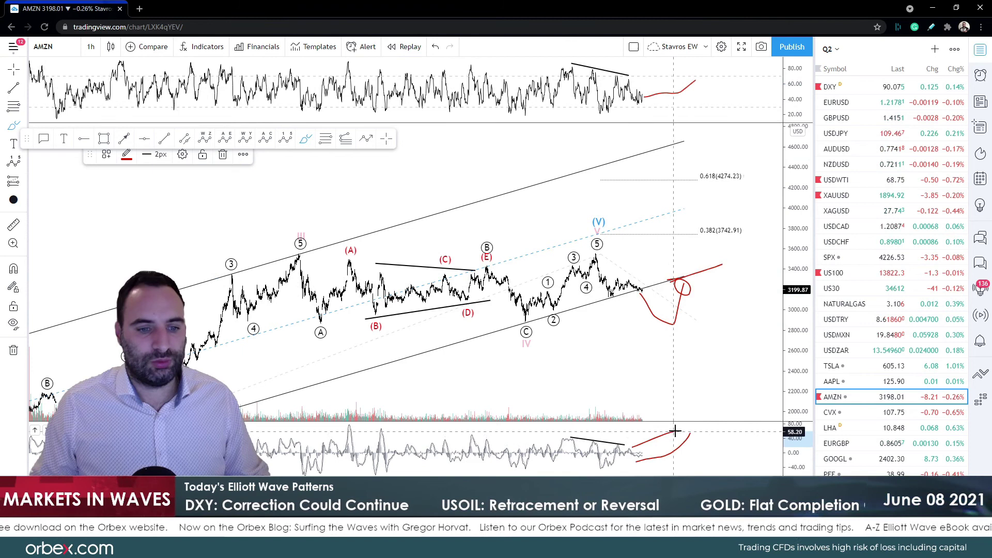
{"action": "left_click_drag", "start_coordinate": [637, 78], "coordinate": [684, 65]}
{"action": "left_click_drag", "start_coordinate": [619, 252], "coordinate": [671, 277]}
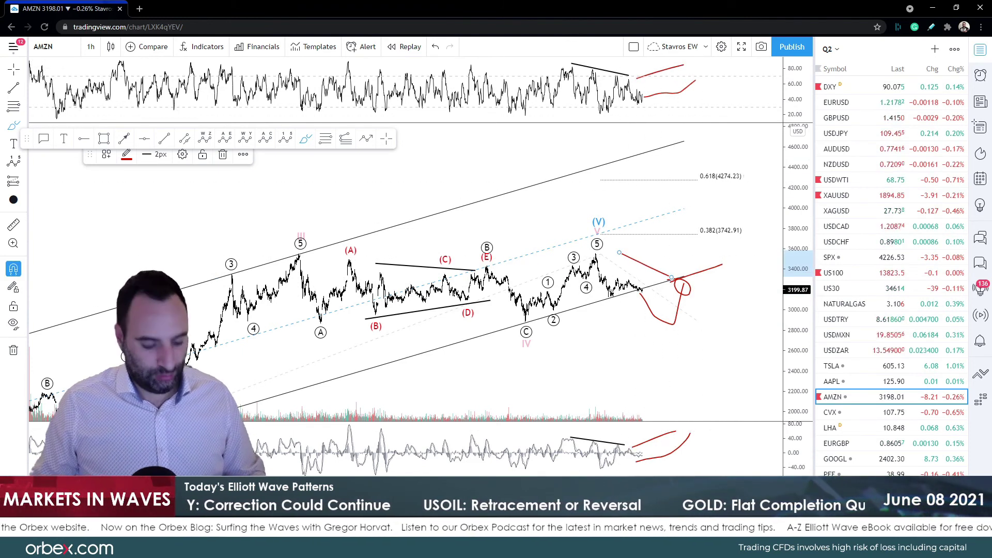
{"action": "key", "text": "ctrl+z"}
{"action": "key", "text": "ctrl+z"}
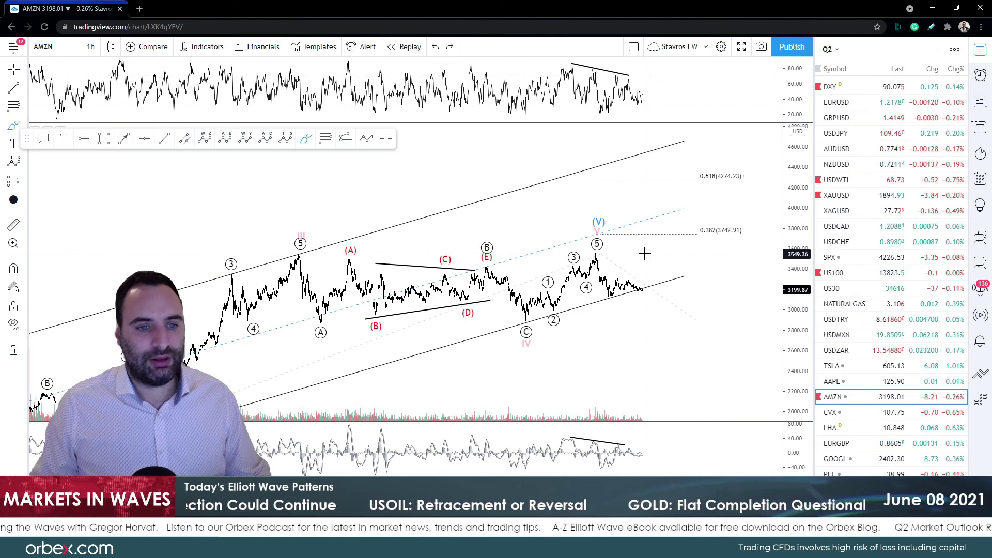
Brush a path between the current price and the highs plus a level line at circled 5, undo both and leave the brush.
{"action": "left_click", "coordinate": [641, 286]}
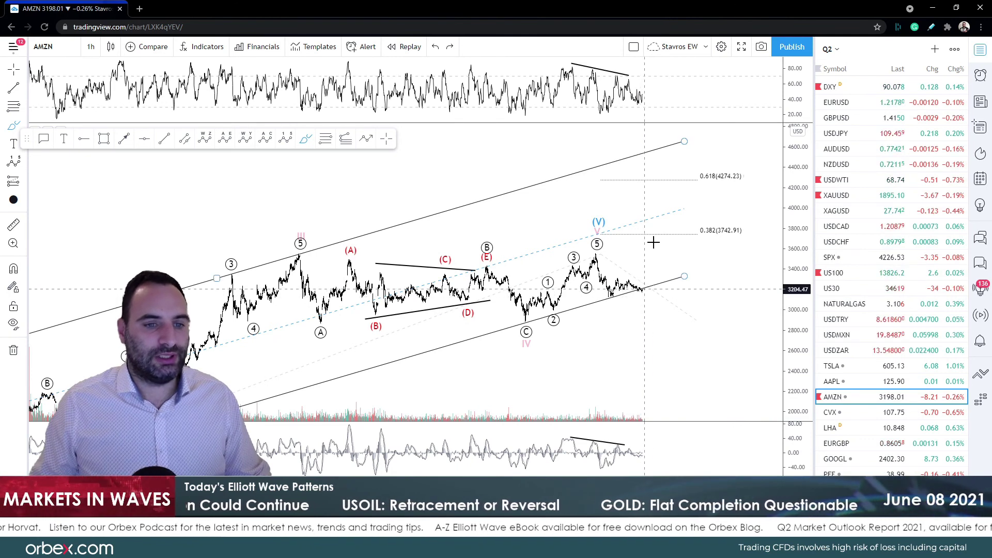
{"action": "left_click_drag", "start_coordinate": [653, 241], "coordinate": [645, 285]}
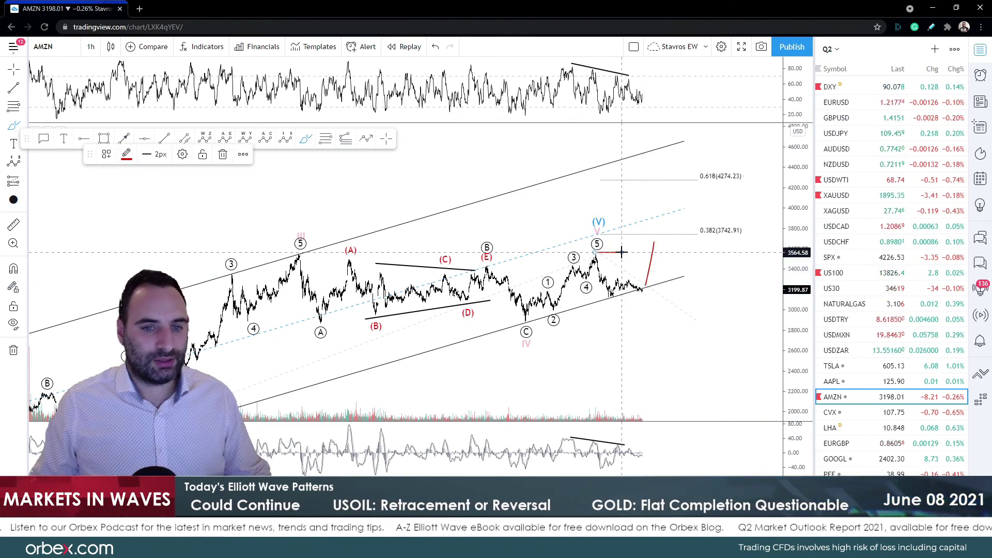
{"action": "key", "text": "ctrl+z"}
{"action": "key", "text": "ctrl+z"}
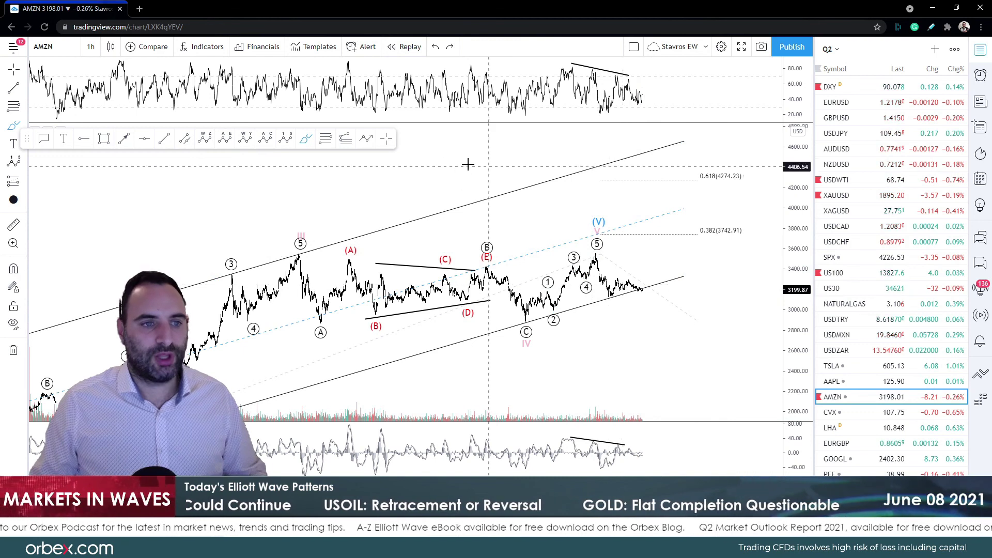
{"action": "key", "text": "Escape"}
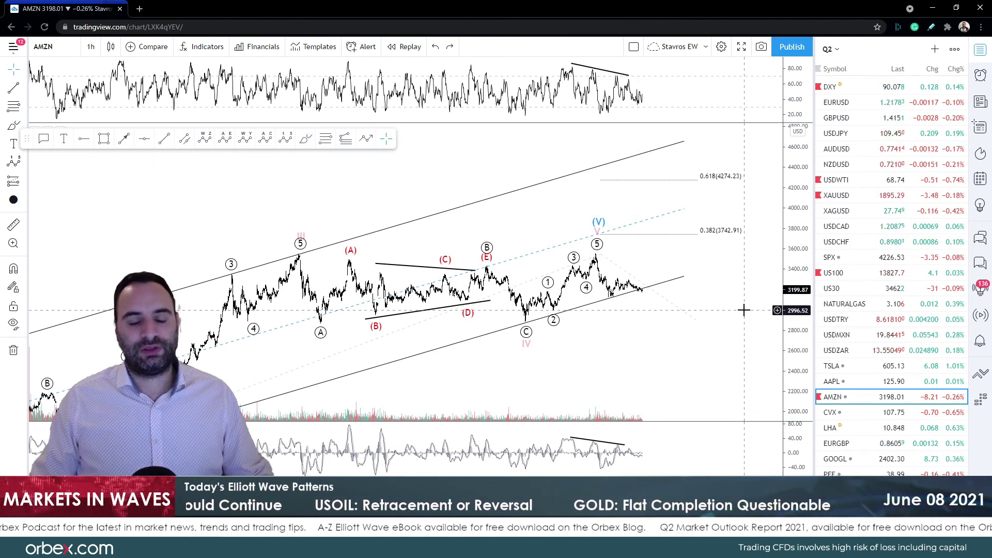